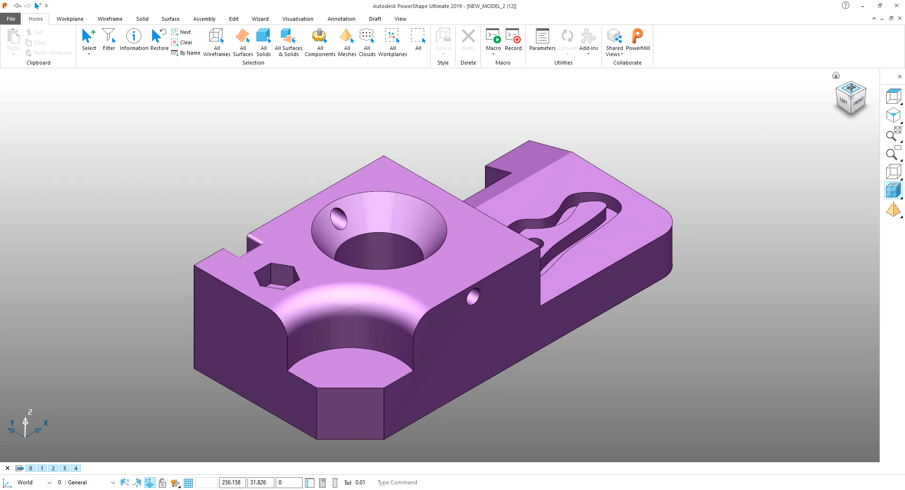
# - Create a section curve through the selected mesh near its base using Dynamic Sectioning with the front limit at 2.8
pyautogui.click(852, 87)
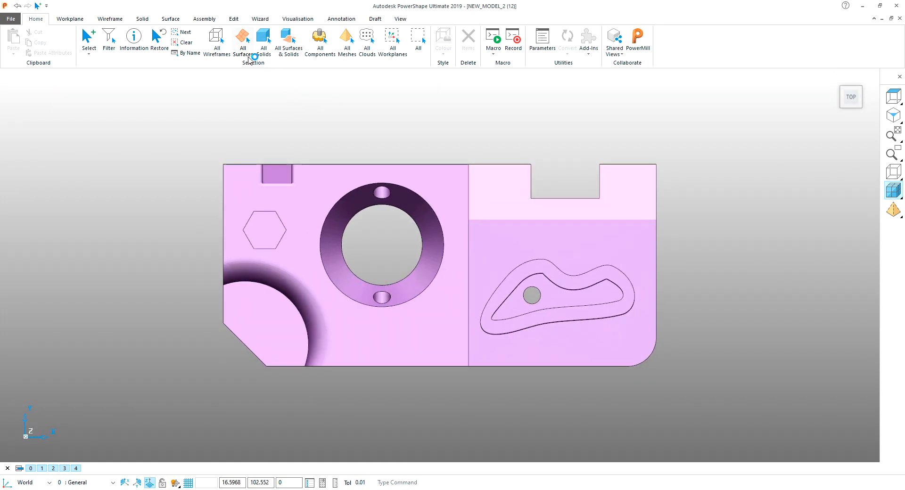
pyautogui.click(272, 163)
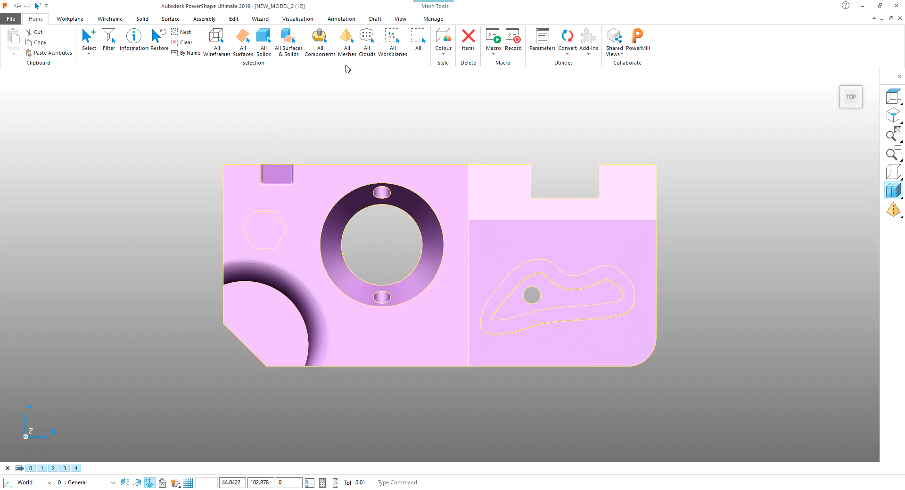
pyautogui.click(298, 19)
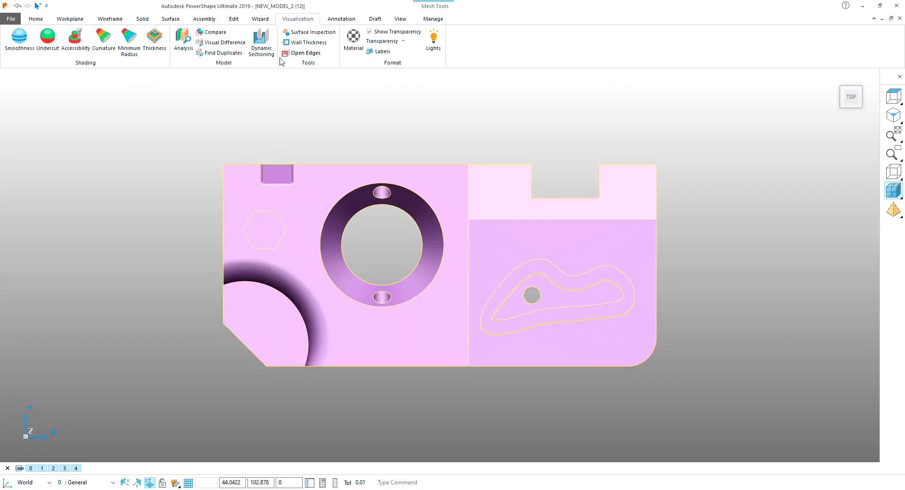
pyautogui.click(894, 116)
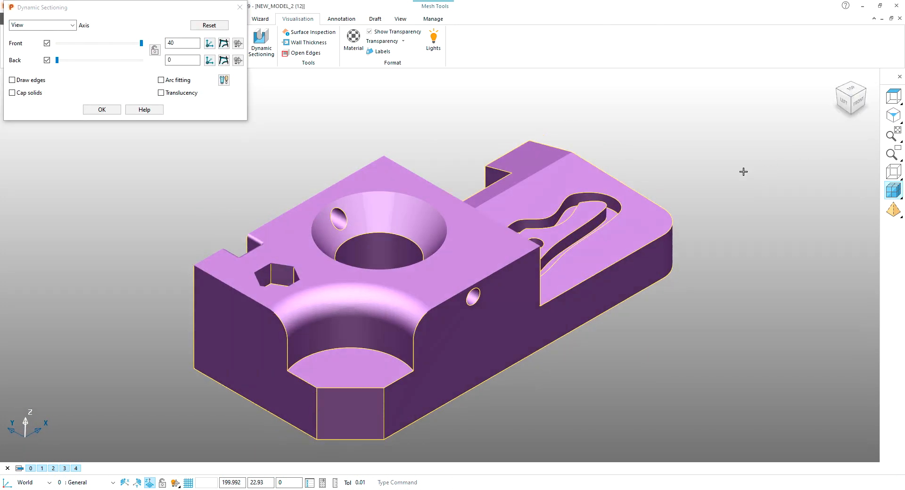
pyautogui.click(858, 100)
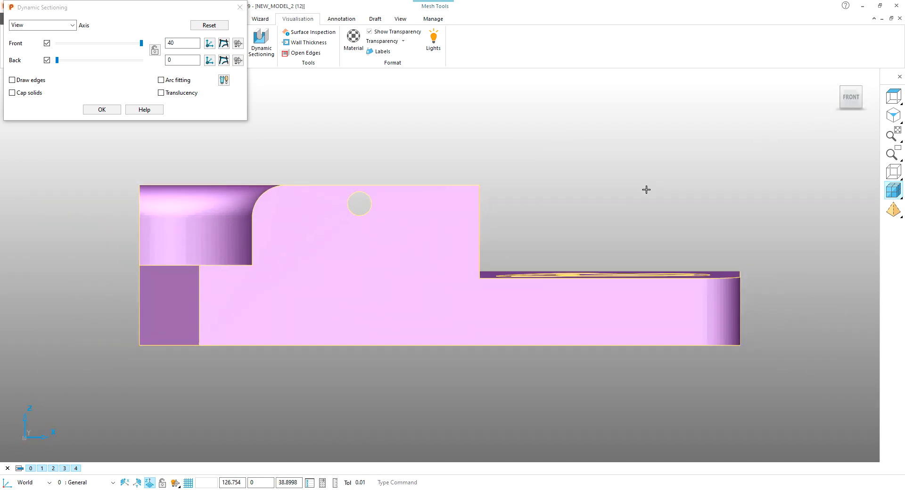
pyautogui.moveTo(143, 43); pyautogui.dragTo(65, 54)
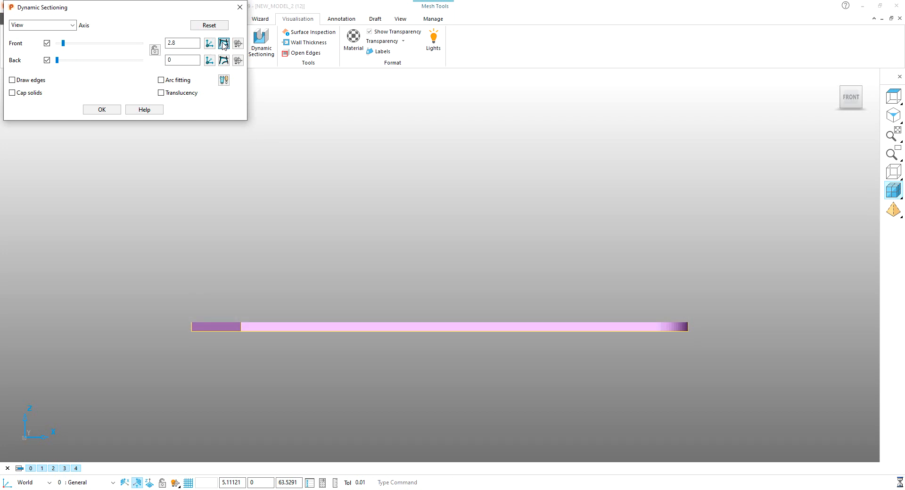
pyautogui.click(111, 114)
# - Extrude the section outline curve near the base of the part into a solid
pyautogui.moveTo(515, 189); pyautogui.dragTo(492, 204, button='middle')
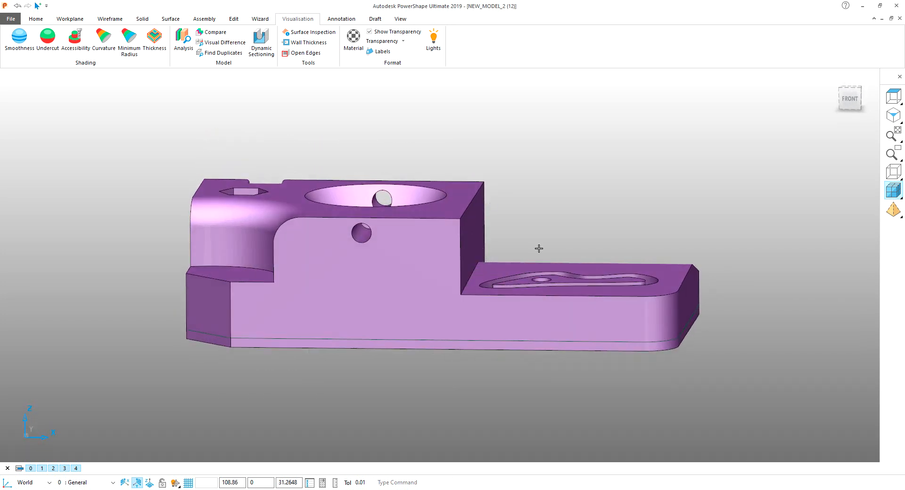
pyautogui.click(583, 340)
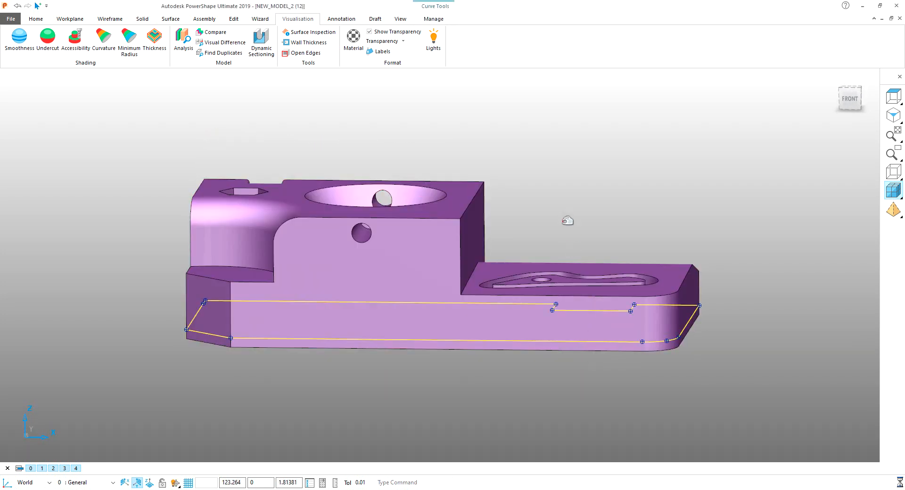
pyautogui.moveTo(568, 220); pyautogui.dragTo(555, 266, button='middle')
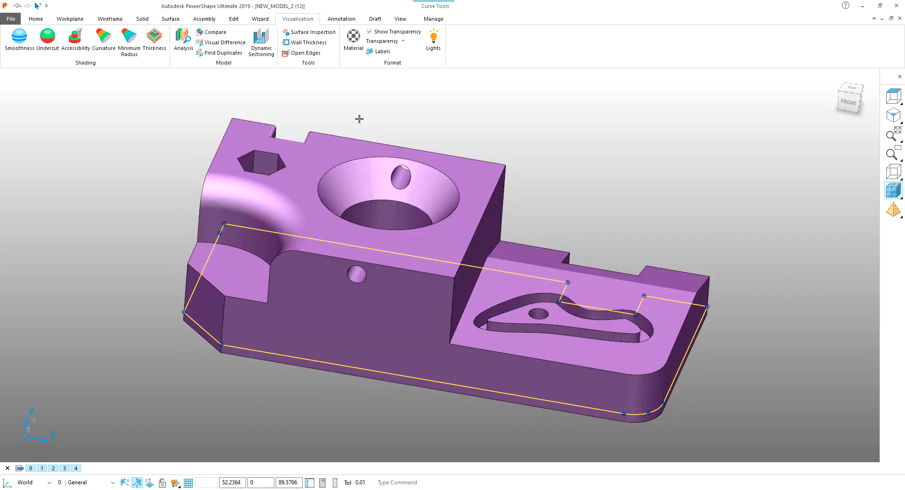
pyautogui.click(142, 19)
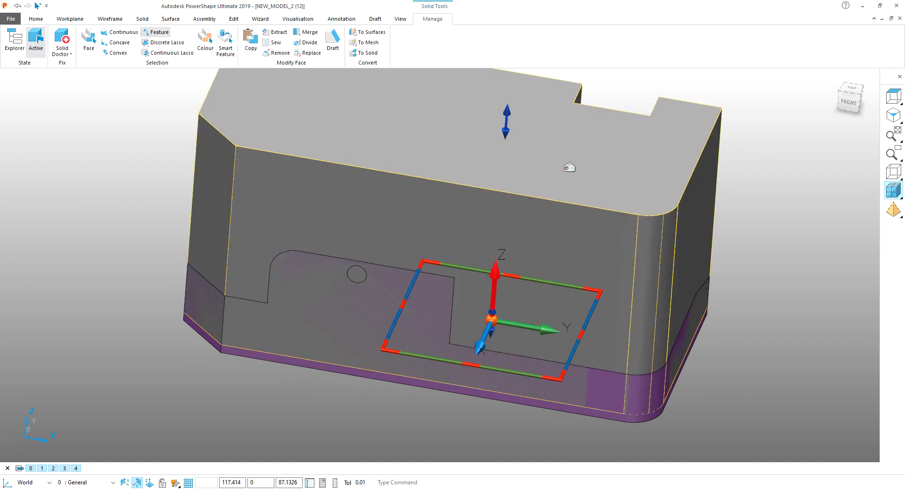
# - Shorten the upper end of the solid extrusion to meet the part's top face
pyautogui.scroll(-3, 506, 219)
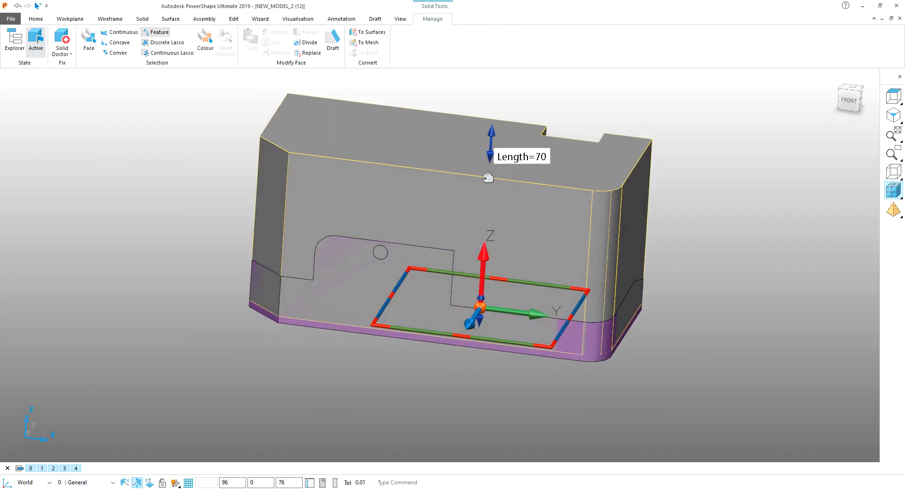
pyautogui.moveTo(489, 171); pyautogui.dragTo(482, 215)
pyautogui.click(547, 164)
# - Extend the lower end of the solid extrusion down to the part's bottom face
pyautogui.scroll(-2, 511, 299)
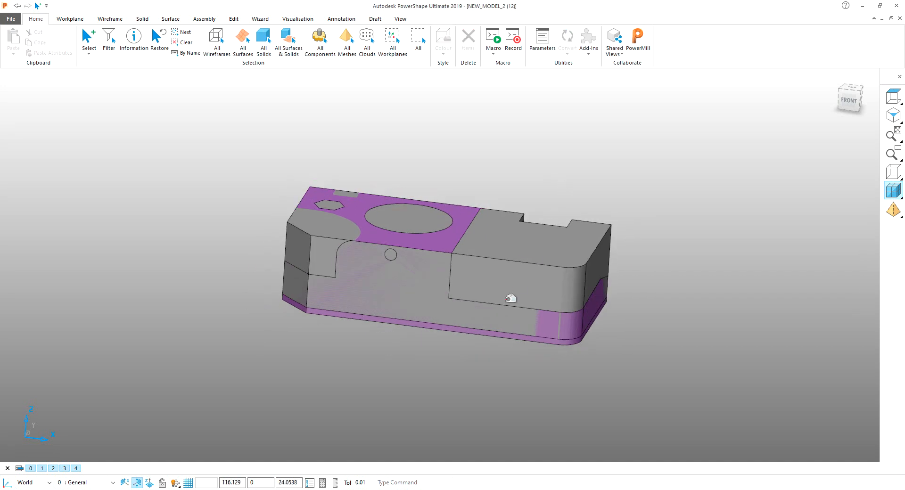
pyautogui.click(517, 276)
pyautogui.moveTo(507, 304); pyautogui.dragTo(497, 287, button='middle')
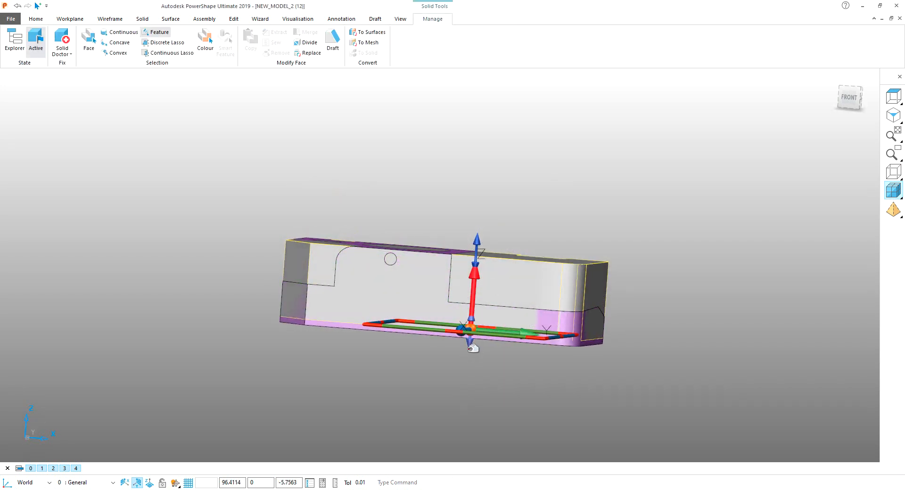
pyautogui.moveTo(474, 346); pyautogui.dragTo(604, 348)
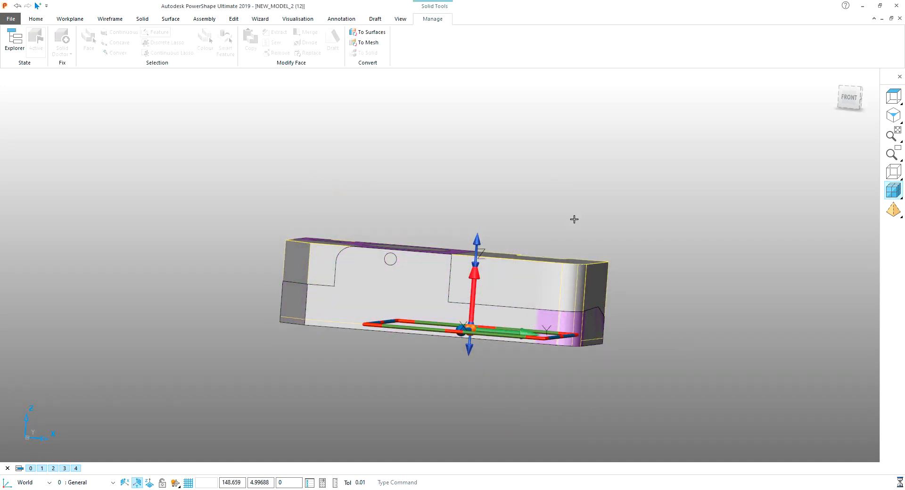
pyautogui.click(586, 259)
pyautogui.moveTo(586, 259); pyautogui.dragTo(531, 289, button='middle')
# - Check the solid's ends against the mesh in the front view and hide the solid
pyautogui.click(849, 103)
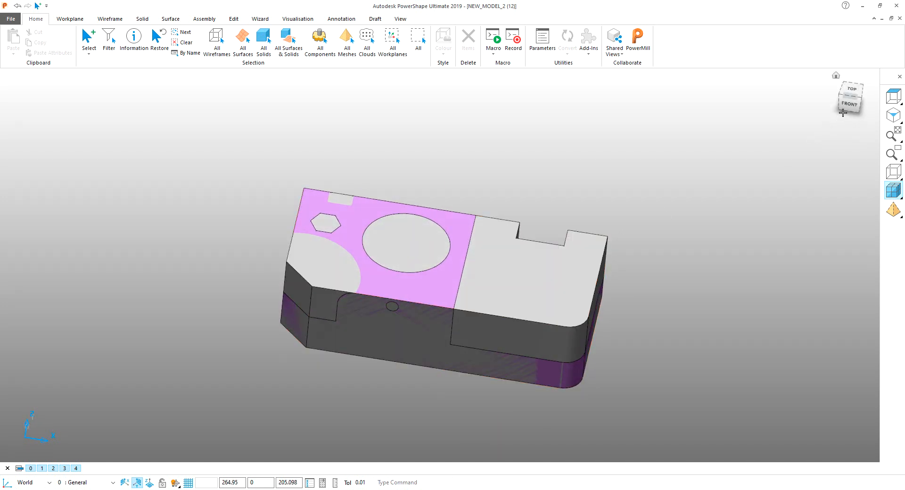
pyautogui.click(681, 174)
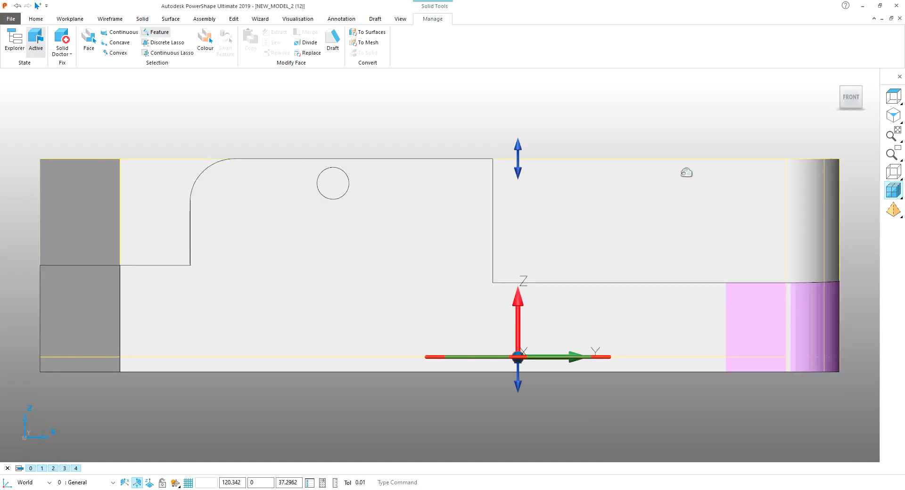
pyautogui.click(642, 139)
pyautogui.moveTo(643, 139); pyautogui.dragTo(590, 253, button='middle')
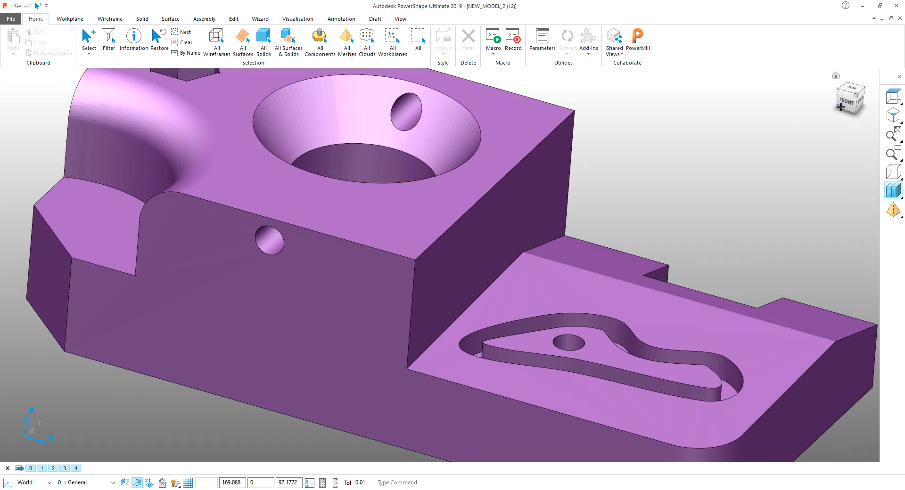
# - In the front view, draw a vertical line along the step's wall from the upper corner to just below the part's bottom edge
pyautogui.click(842, 107)
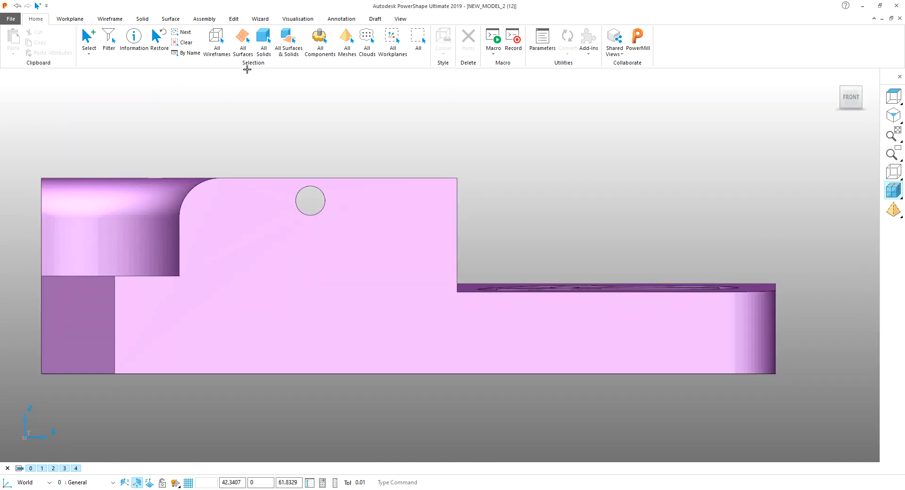
pyautogui.click(110, 19)
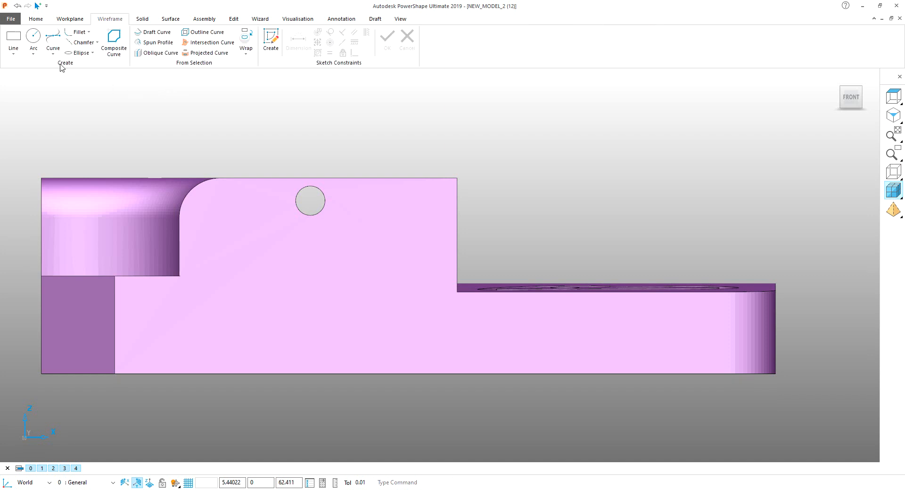
pyautogui.click(15, 53)
pyautogui.click(21, 85)
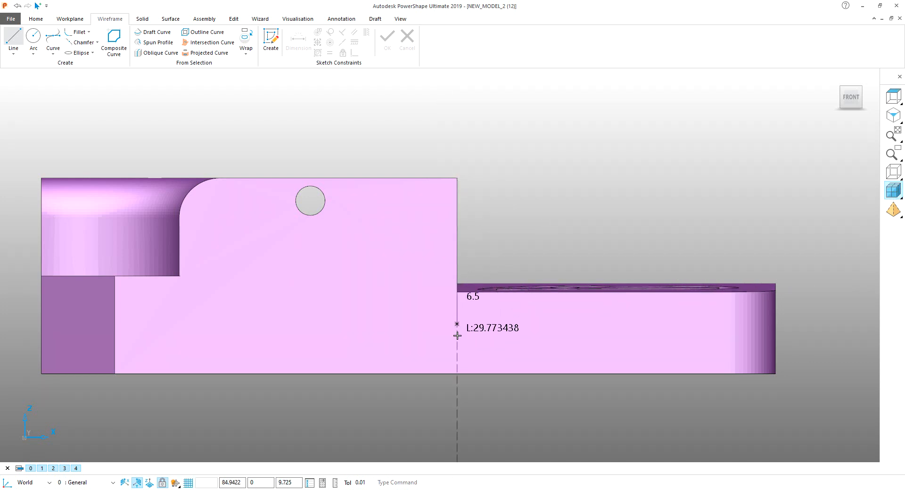
pyautogui.click(458, 396)
pyautogui.rightClick(540, 211)
pyautogui.click(562, 218)
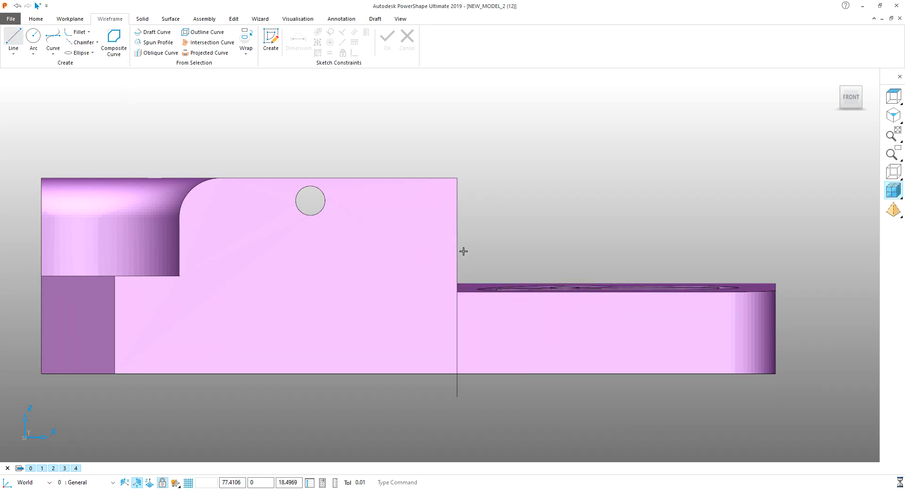
# - Draw a horizontal line along the upper edge of the low section, crossing the vertical line and extending past the part's outer end
pyautogui.rightClick(530, 186)
pyautogui.click(556, 191)
pyautogui.click(777, 281)
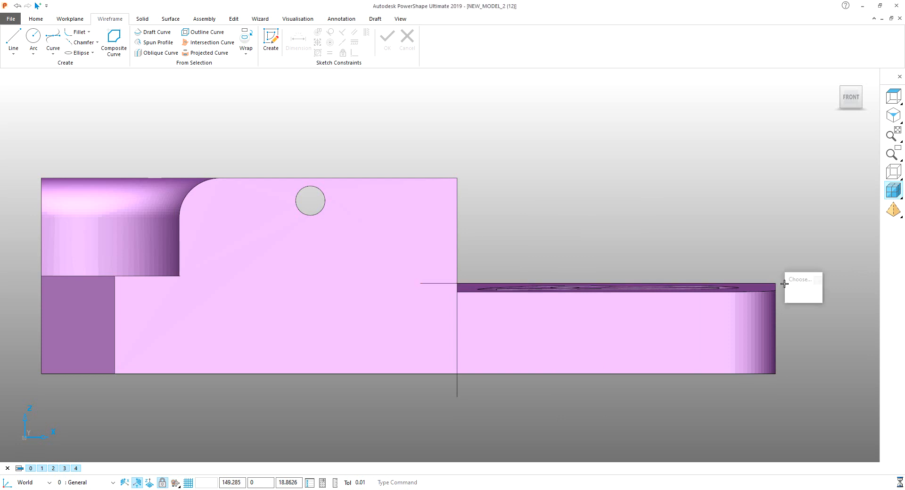
pyautogui.click(802, 292)
pyautogui.moveTo(776, 283); pyautogui.dragTo(823, 281)
pyautogui.click(640, 253)
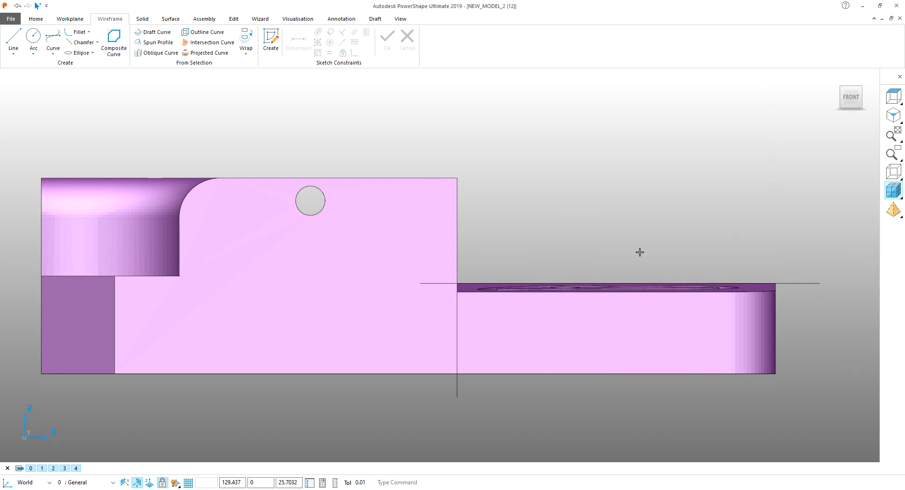
# - Trim the two crossing lines at their intersection with Interactive Limit, leaving an L-shaped step profile
pyautogui.click(234, 19)
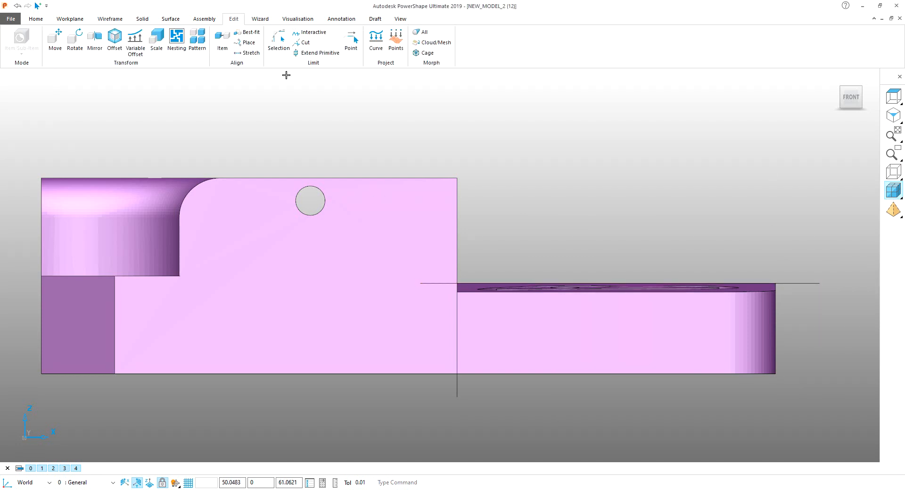
pyautogui.click(306, 43)
pyautogui.click(309, 34)
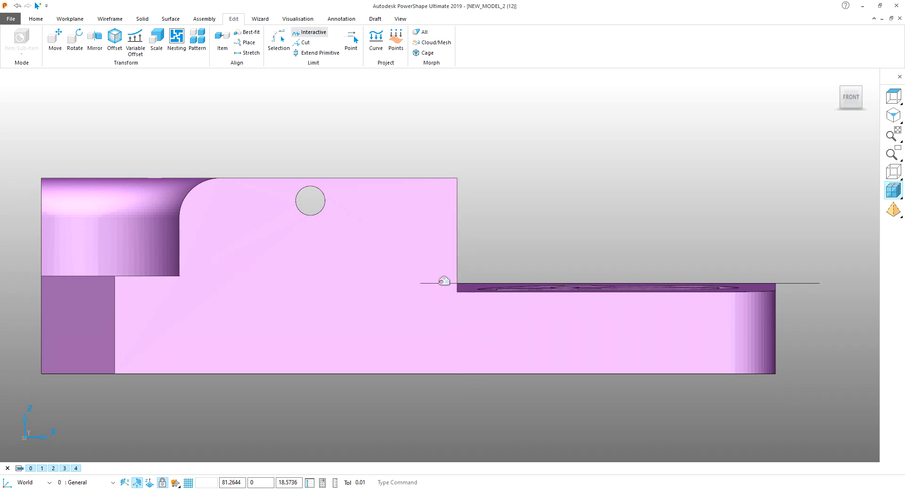
pyautogui.rightClick(532, 193)
pyautogui.click(537, 197)
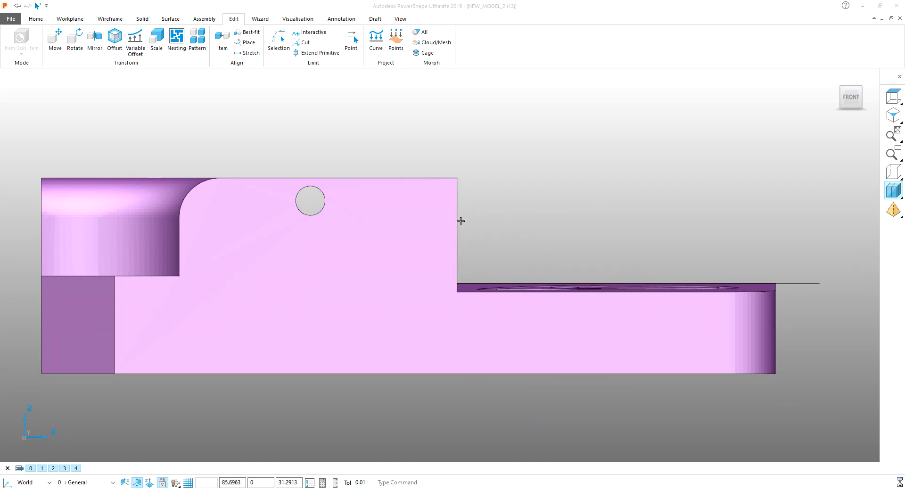
# - Extend the vertical profile line above the part's top face to a length of about 28 mm
pyautogui.click(460, 221)
pyautogui.click(485, 231)
pyautogui.moveTo(457, 182); pyautogui.dragTo(461, 148)
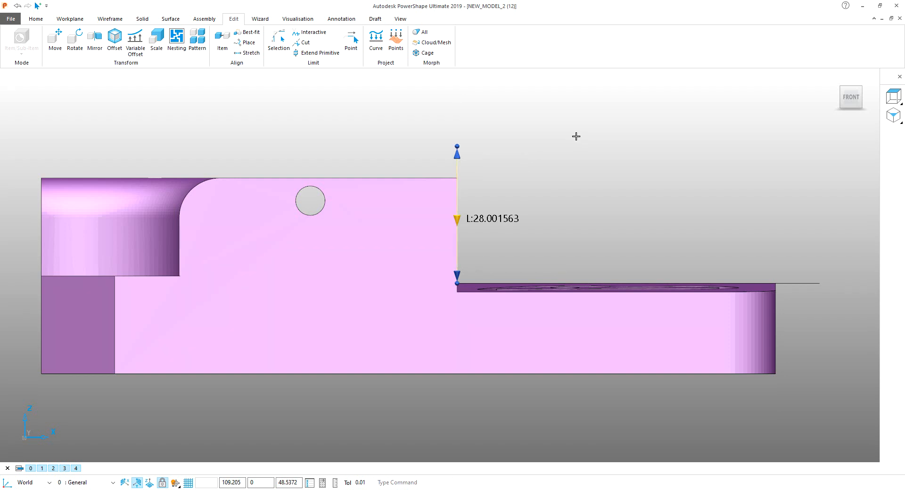
pyautogui.click(576, 137)
# - Select both lines of the L-shaped step profile and redisplay the hidden solid
pyautogui.click(813, 283)
pyautogui.moveTo(774, 228); pyautogui.dragTo(681, 139, button='middle')
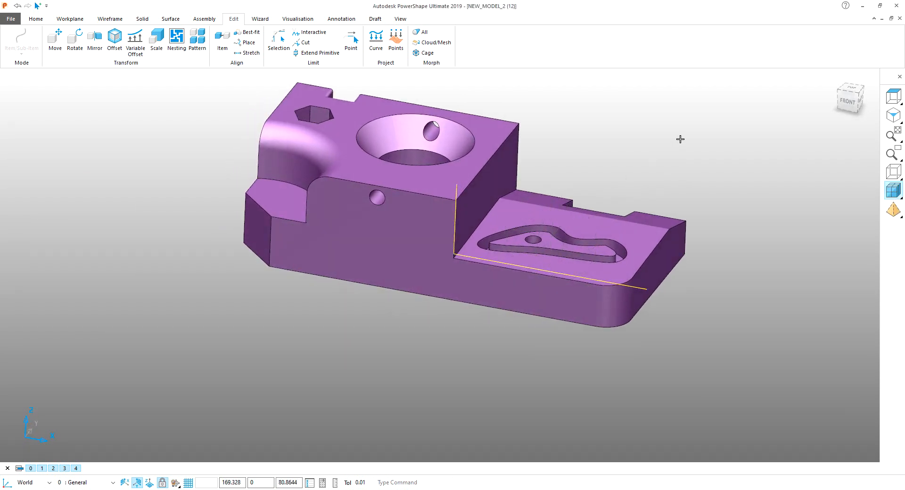
pyautogui.hotkey('ctrl', 'l')
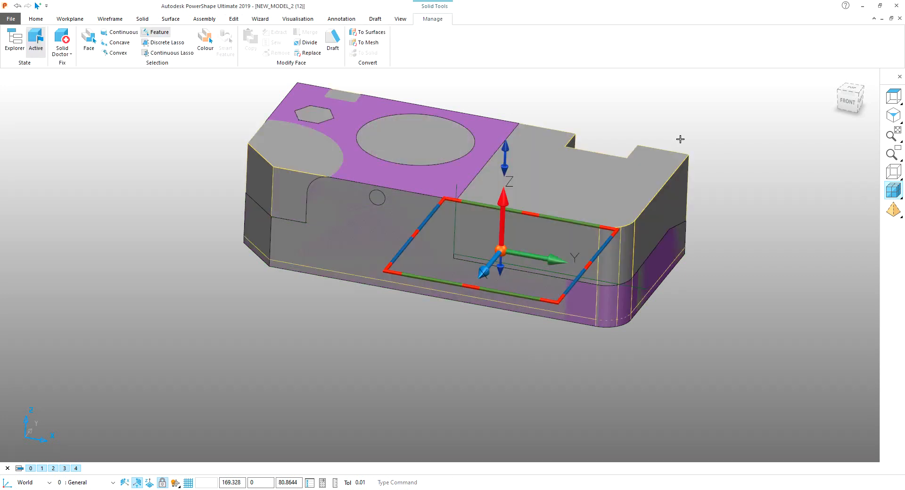
pyautogui.click(797, 254)
# - Extrude the L-shaped composite curve as a surface across the solid, with equal lengths of 122 in both directions
pyautogui.click(646, 290)
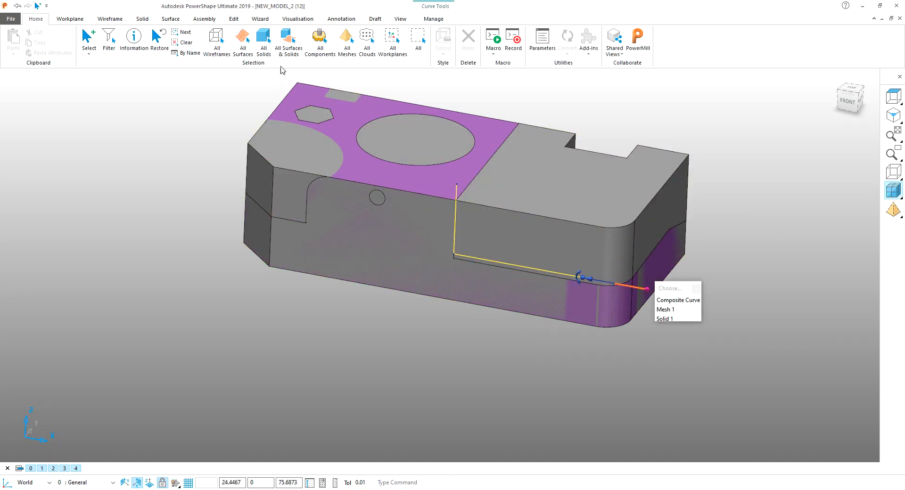
pyautogui.click(170, 20)
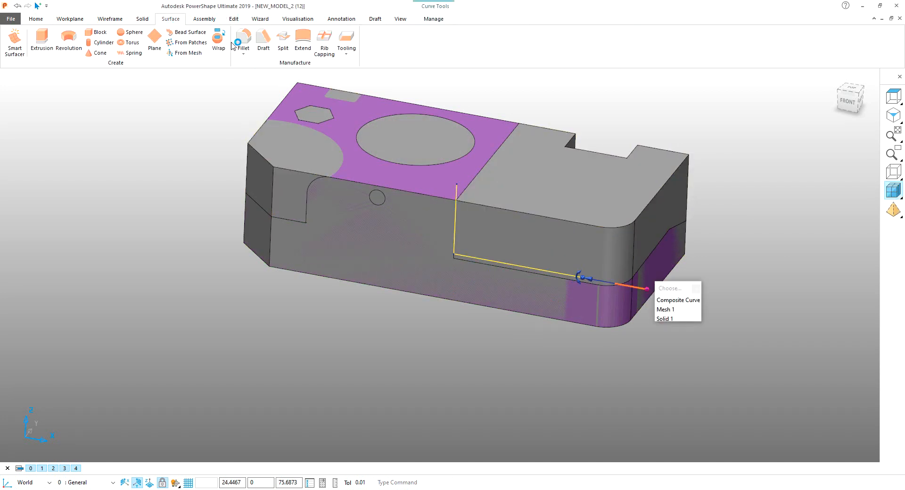
pyautogui.click(46, 43)
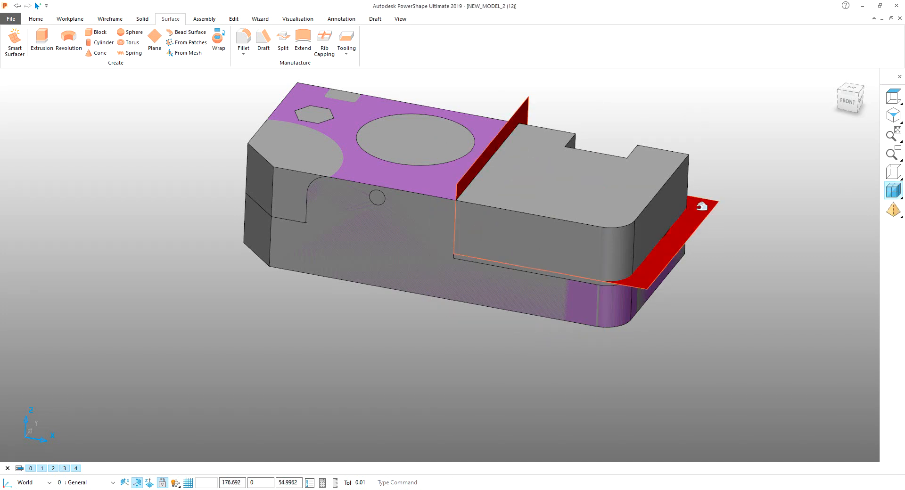
pyautogui.moveTo(595, 153); pyautogui.dragTo(629, 108)
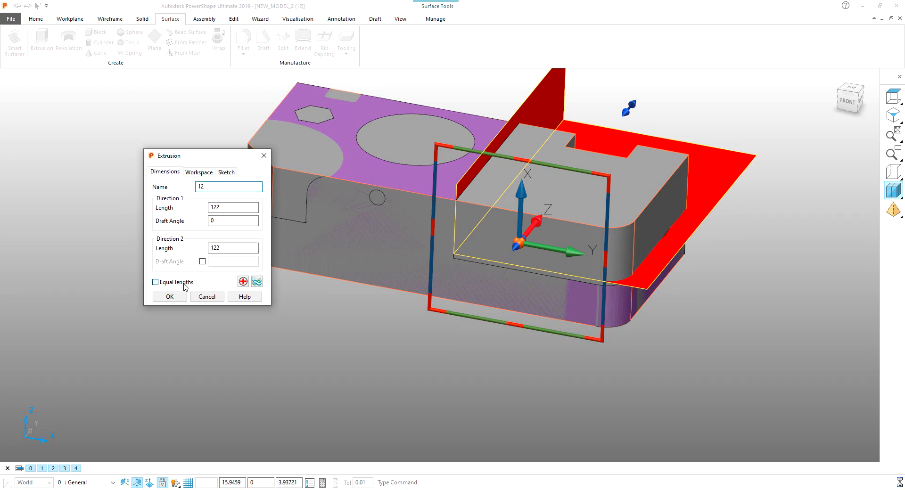
pyautogui.click(184, 285)
pyautogui.click(177, 296)
pyautogui.click(231, 337)
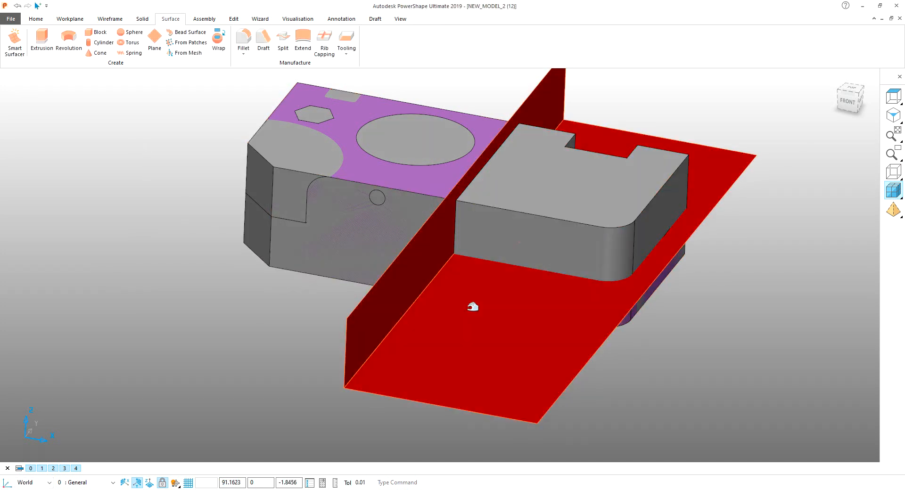
# - Subtract the L-shaped extruded surface from the solid to cut away the step
pyautogui.click(473, 307)
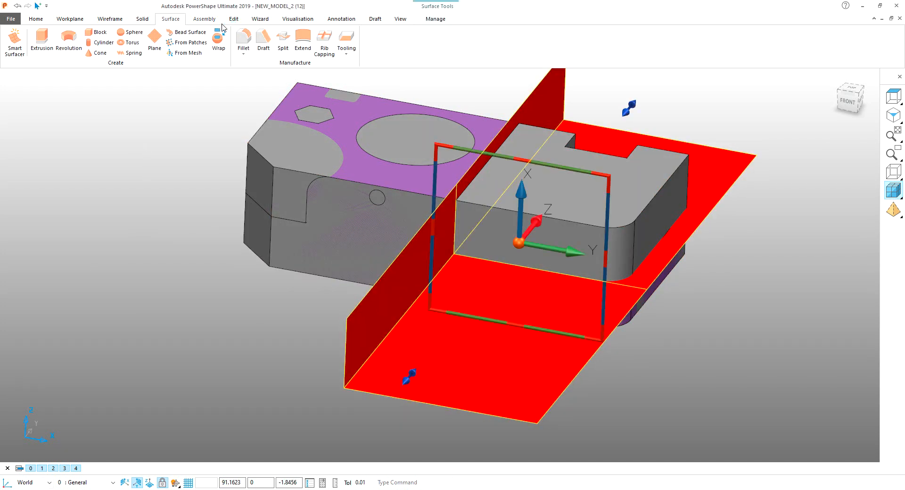
pyautogui.click(142, 20)
pyautogui.click(293, 53)
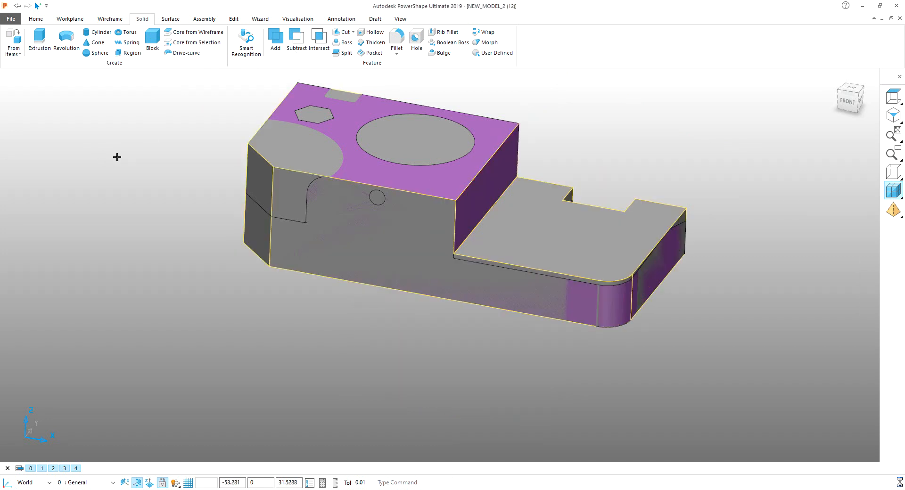
pyautogui.click(117, 158)
# - Hide the stepped solid so that only the original mesh is displayed around the notched slope
pyautogui.moveTo(118, 157); pyautogui.dragTo(129, 131, button='middle')
pyautogui.moveTo(464, 206); pyautogui.dragTo(568, 160, button='middle')
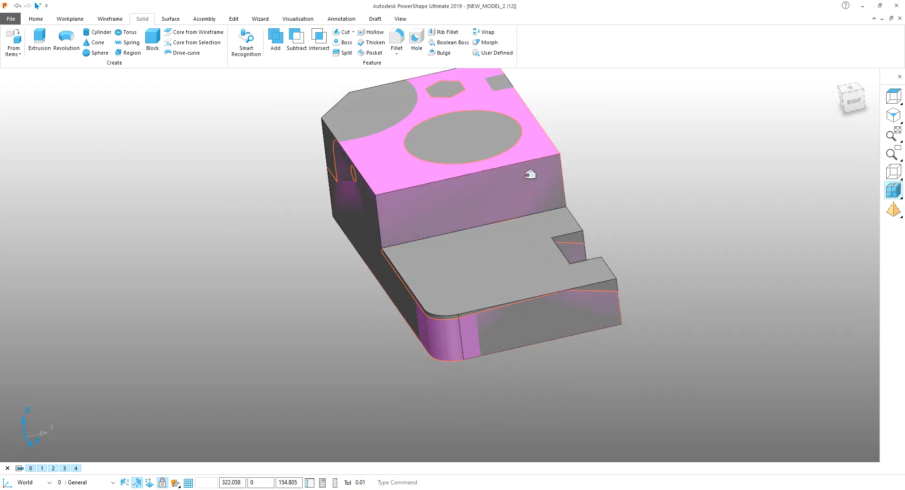
pyautogui.click(550, 227)
pyautogui.click(629, 163)
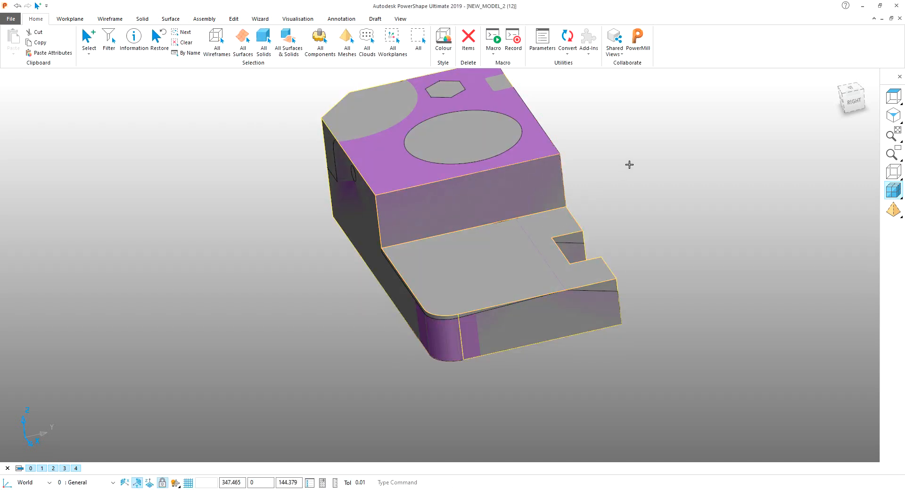
pyautogui.scroll(5, 588, 222)
pyautogui.moveTo(560, 259); pyautogui.dragTo(492, 217, button='middle')
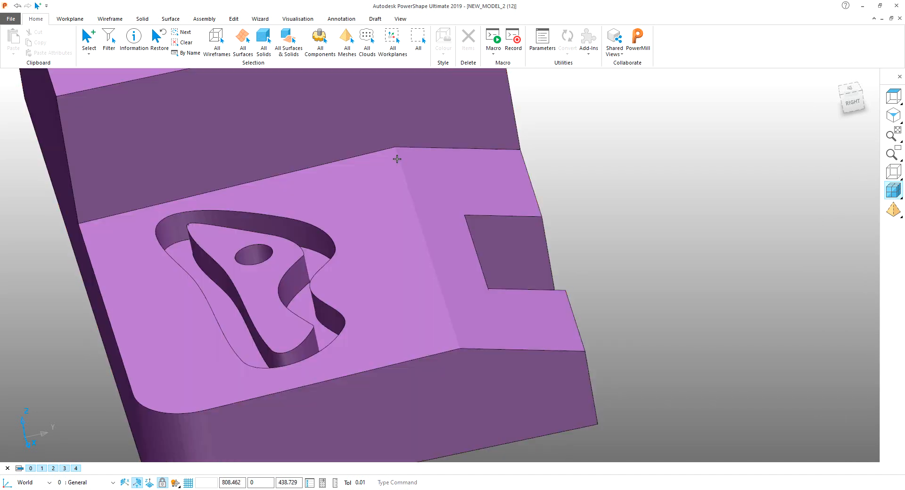
# - Manually segment the mesh's notched sloping face into a Plane surface, with the triangle selection angle set to 14.22
pyautogui.click(397, 159)
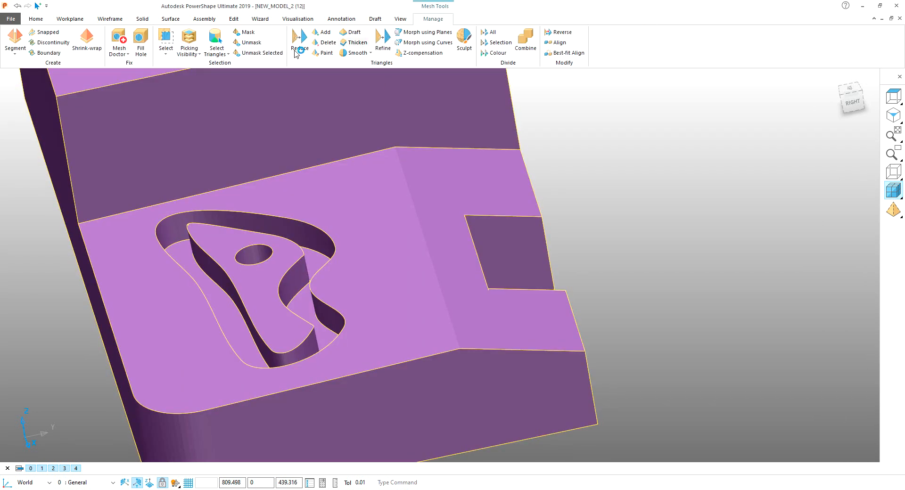
pyautogui.click(16, 54)
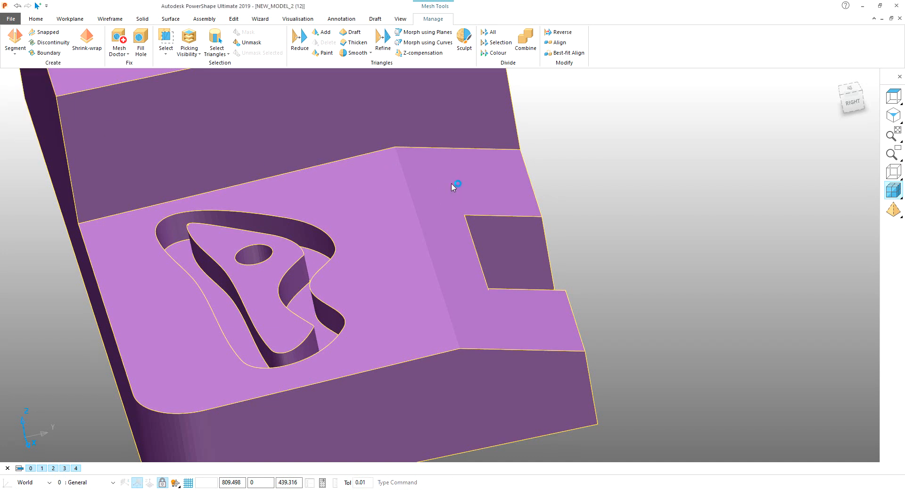
pyautogui.click(428, 229)
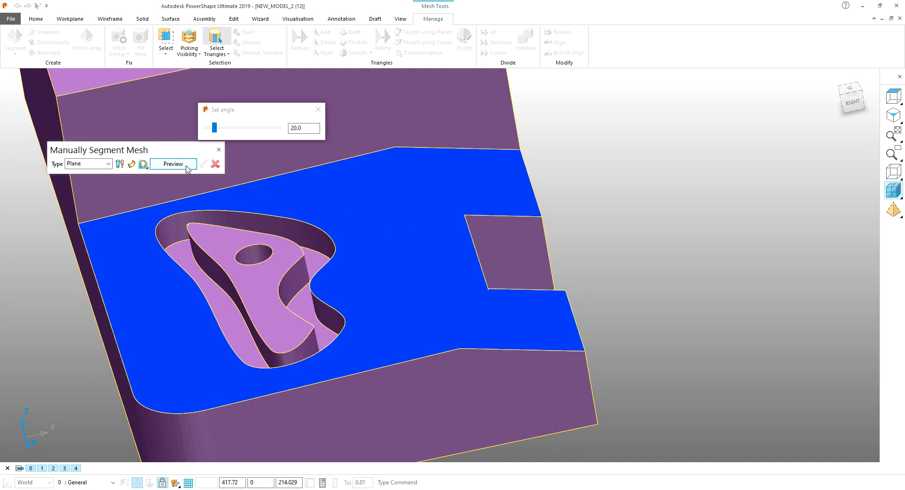
pyautogui.moveTo(213, 131); pyautogui.dragTo(211, 130)
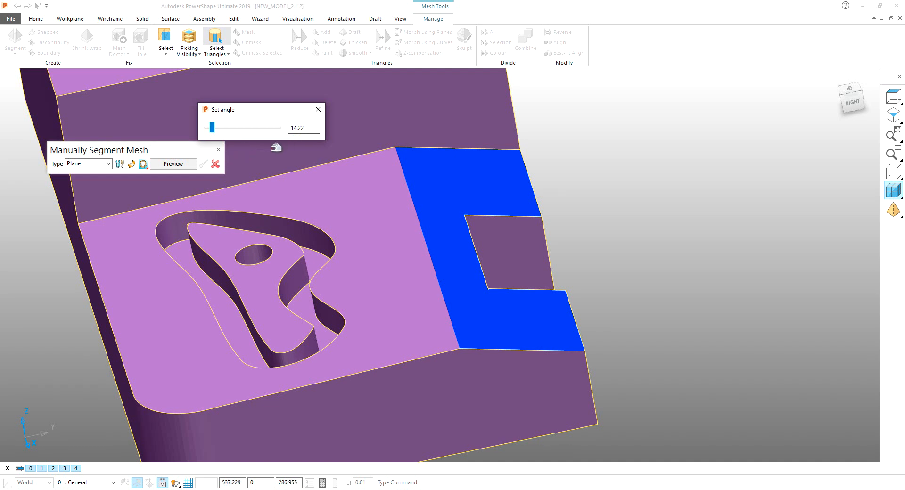
pyautogui.click(188, 166)
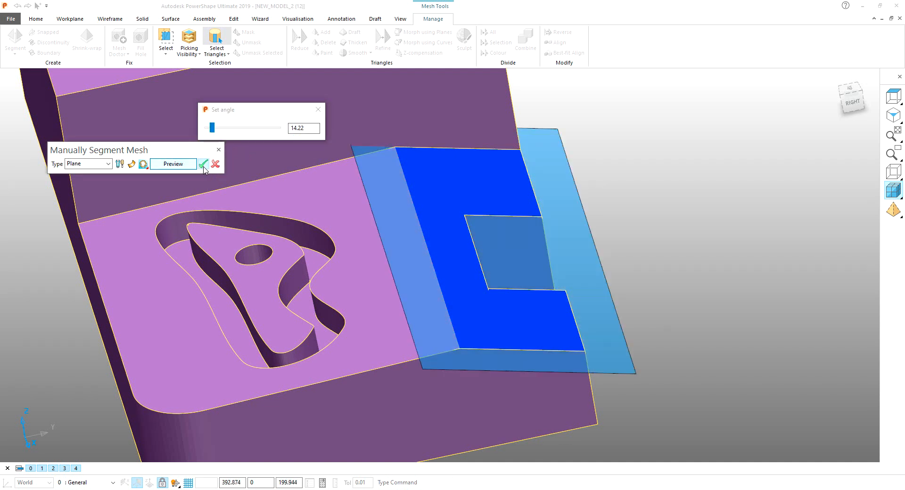
pyautogui.click(203, 163)
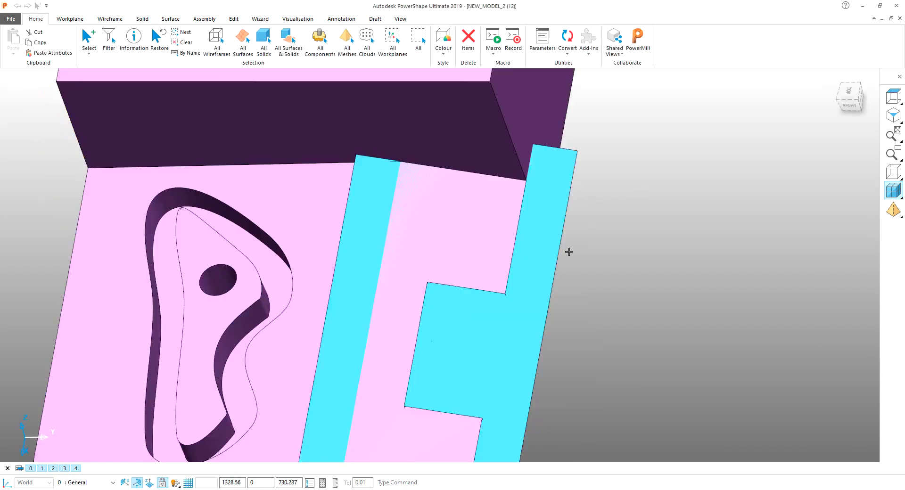
# - Manually segment the mesh's vertical step wall into a Plane surface, using a selection angle of 20
pyautogui.moveTo(569, 252); pyautogui.dragTo(294, 134, button='middle')
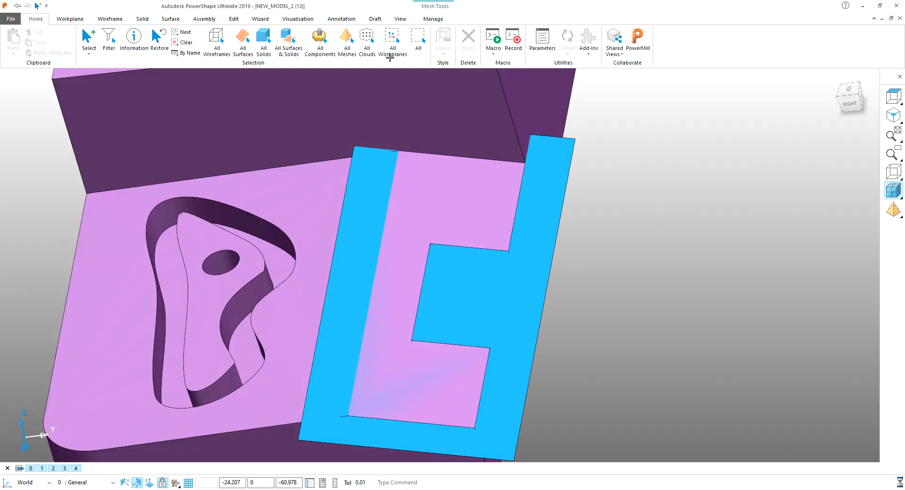
pyautogui.click(15, 48)
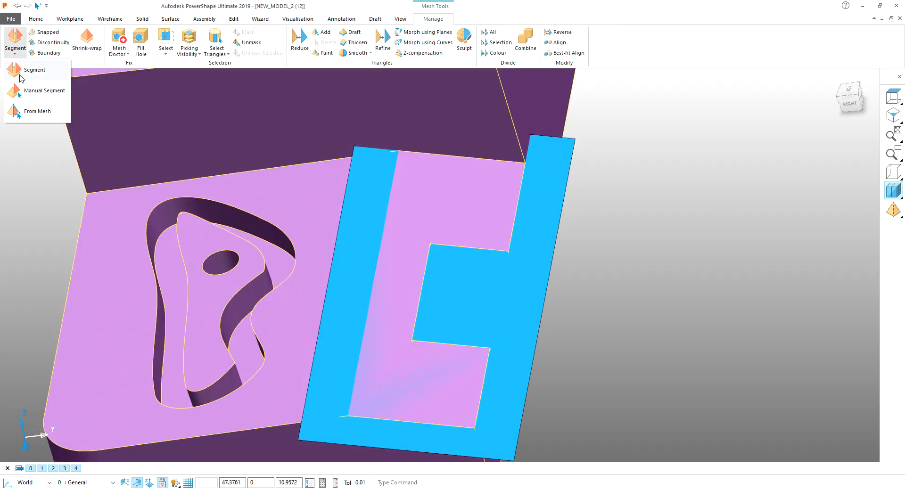
pyautogui.click(45, 90)
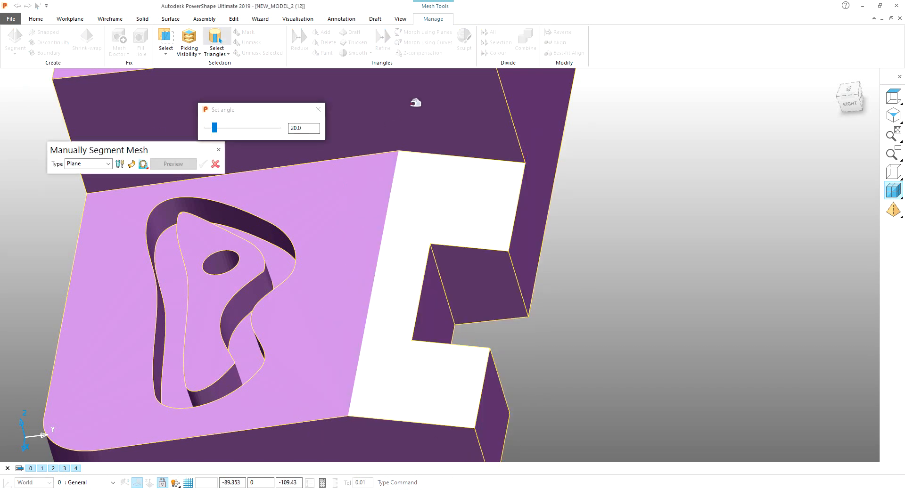
pyautogui.click(416, 103)
pyautogui.click(179, 164)
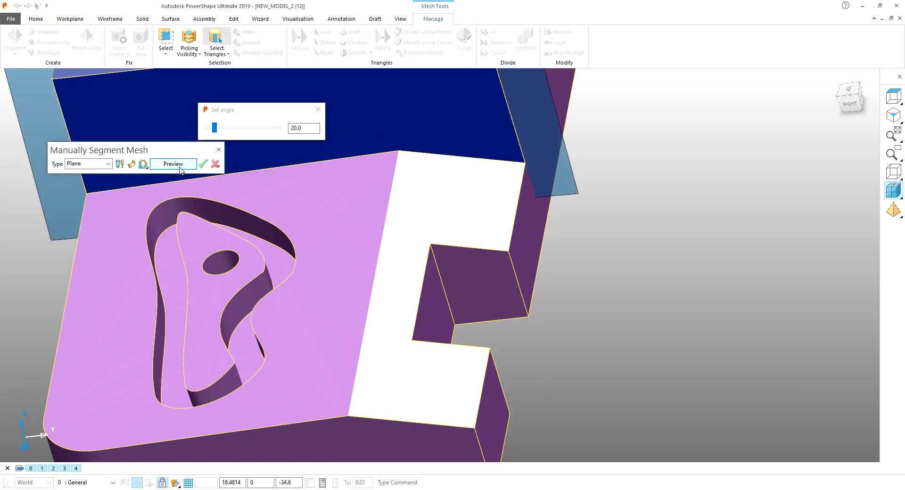
pyautogui.click(203, 164)
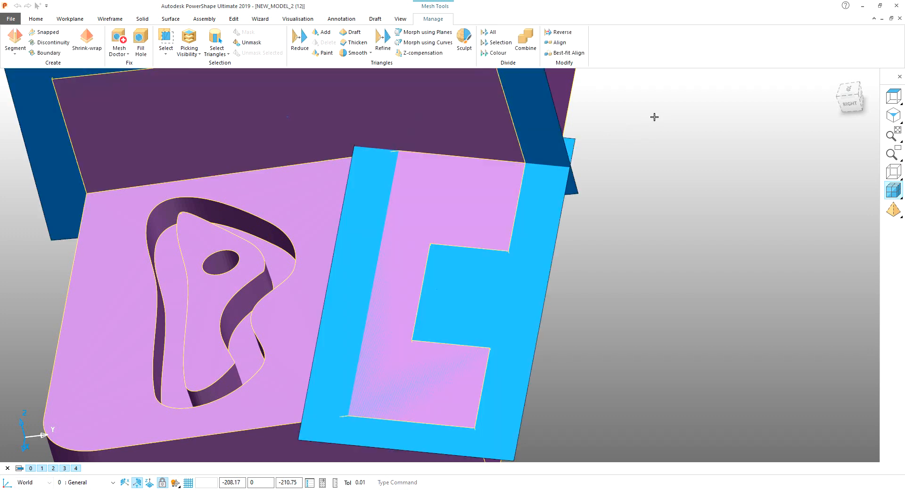
# - Use Limit Selection to trim the sloping and vertical plane surfaces along their intersection, keeping the slope in front of the wall
pyautogui.moveTo(609, 168); pyautogui.dragTo(485, 188, button='middle')
pyautogui.click(491, 162)
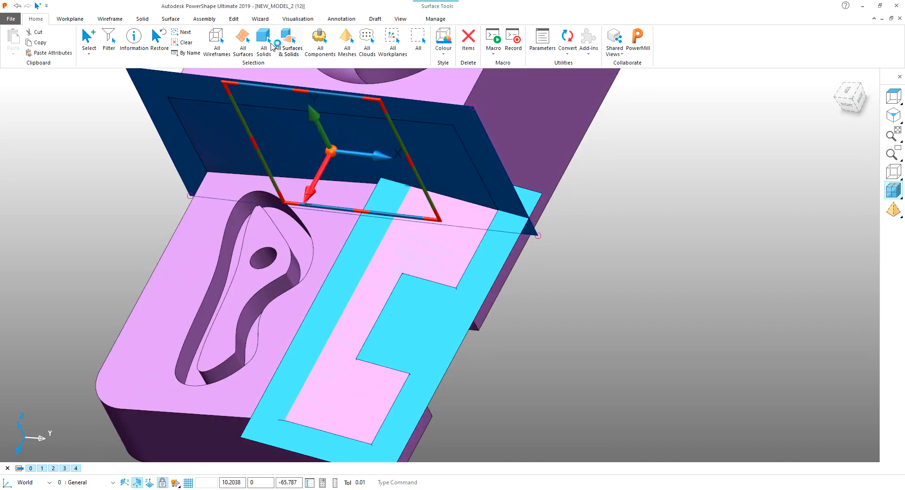
pyautogui.click(235, 19)
pyautogui.click(279, 42)
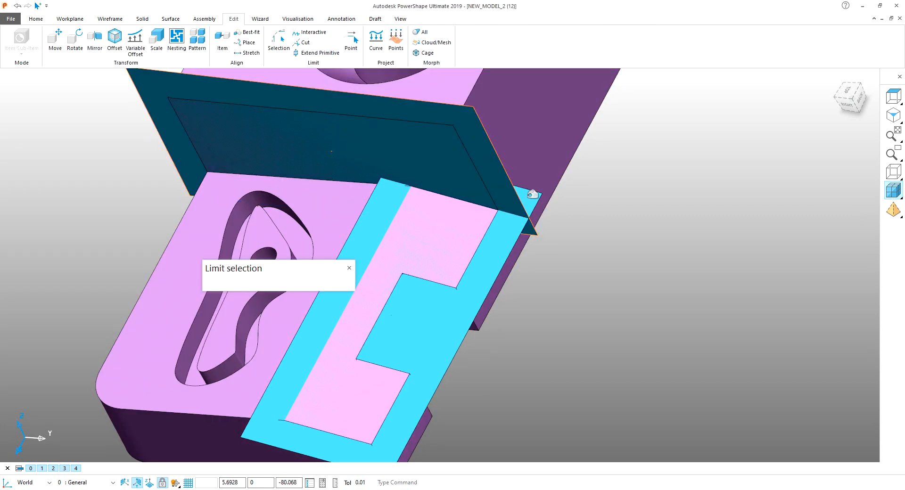
pyautogui.moveTo(396, 264); pyautogui.dragTo(320, 227, button='middle')
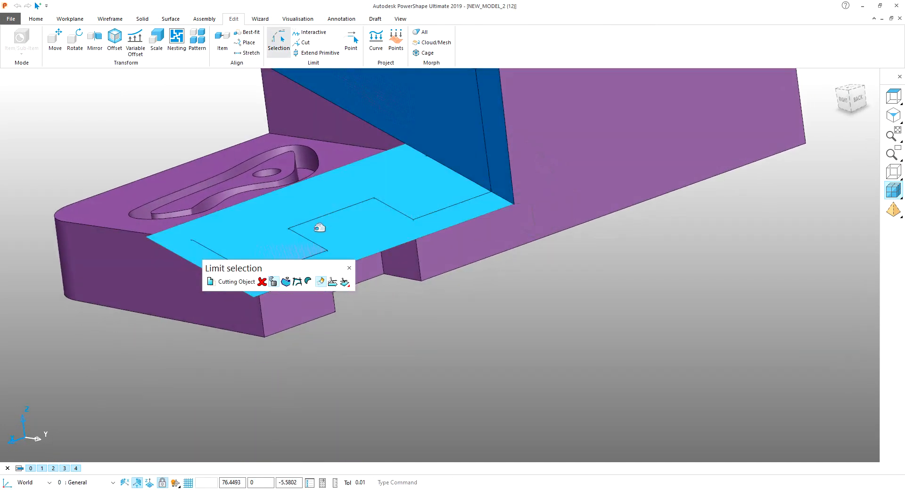
pyautogui.click(338, 282)
pyautogui.click(336, 283)
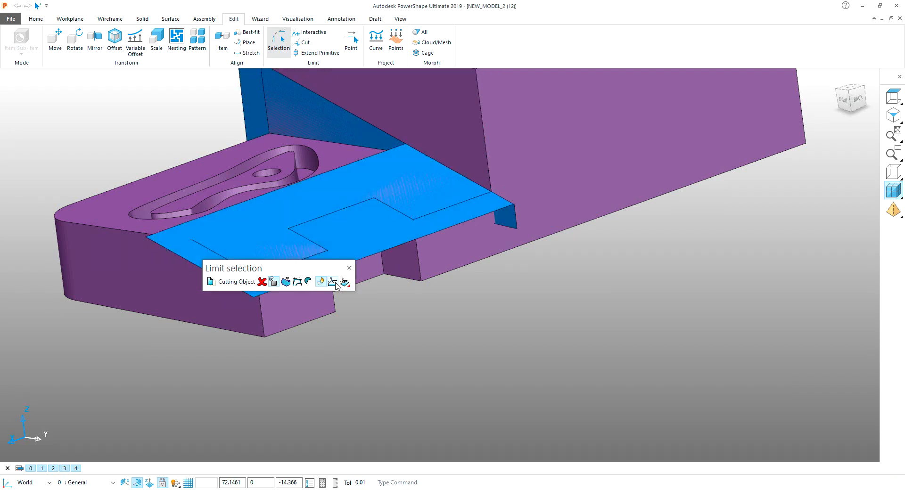
pyautogui.click(336, 283)
pyautogui.click(336, 283)
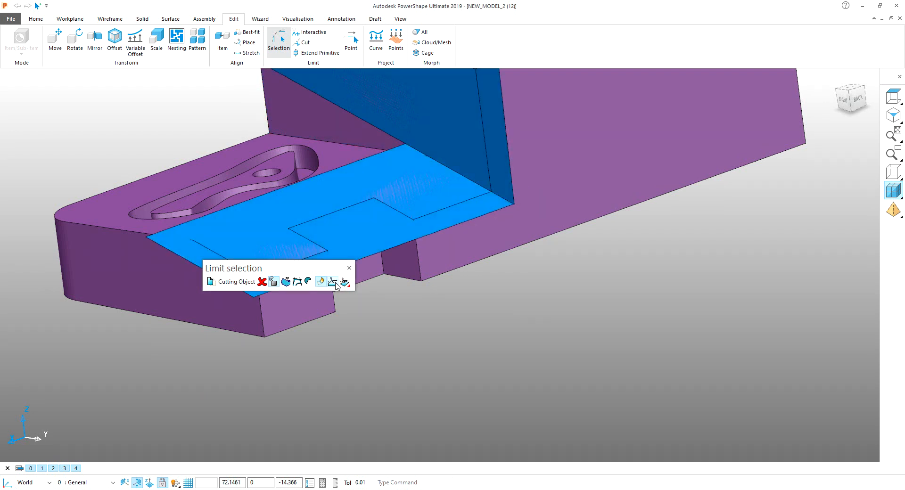
pyautogui.click(345, 280)
# - Delete the vertical plane surface lying on the step wall
pyautogui.moveTo(370, 103); pyautogui.dragTo(497, 147, button='middle')
pyautogui.click(493, 149)
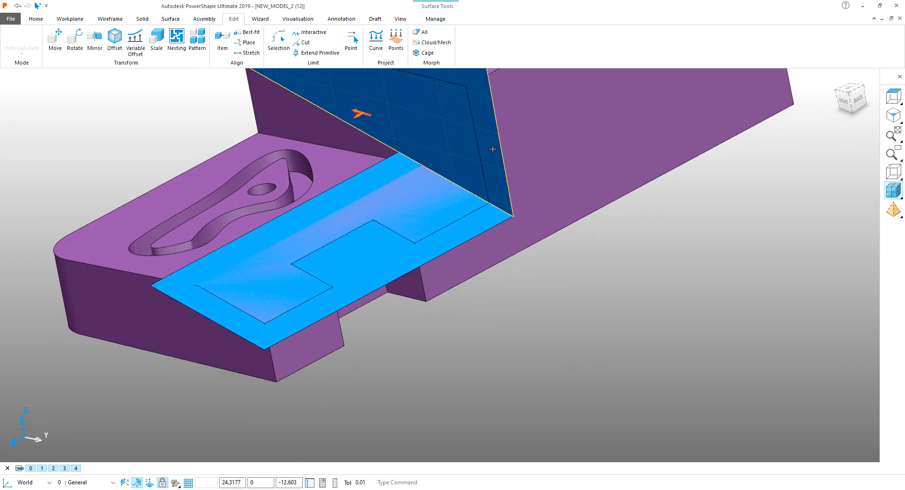
pyautogui.press('Delete')
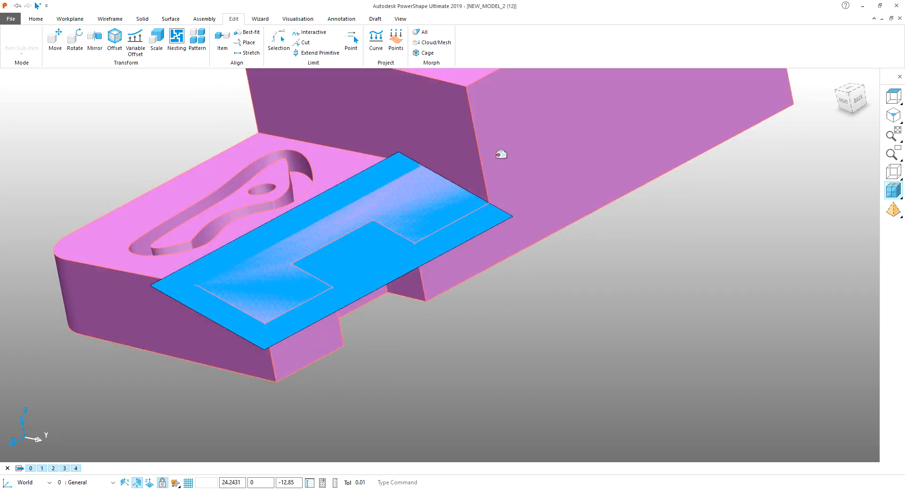
# - Redisplay the hidden stepped solid together with the trimmed sloping surface
pyautogui.moveTo(580, 285); pyautogui.dragTo(563, 365, button='middle')
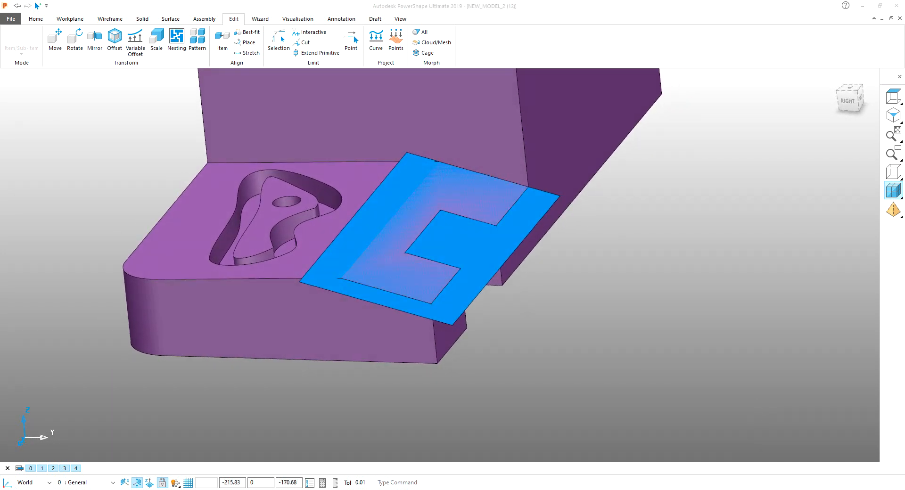
pyautogui.moveTo(604, 359); pyautogui.dragTo(724, 482, button='middle')
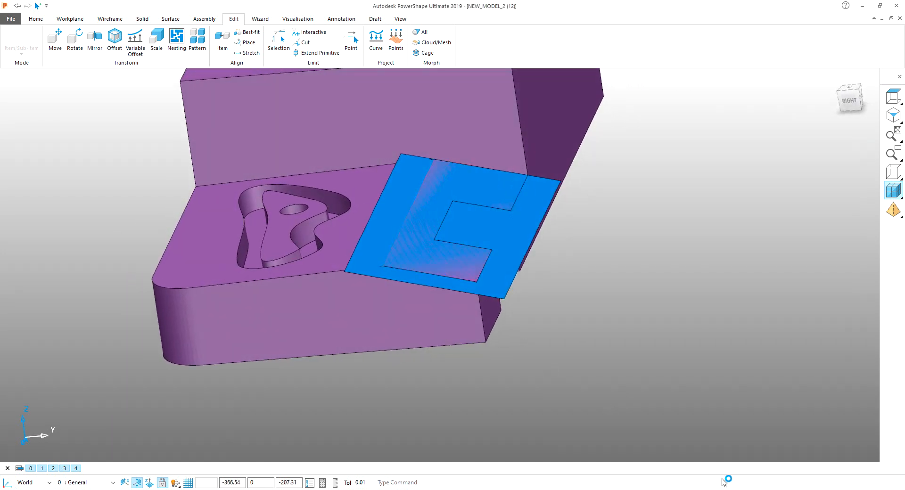
pyautogui.click(791, 489)
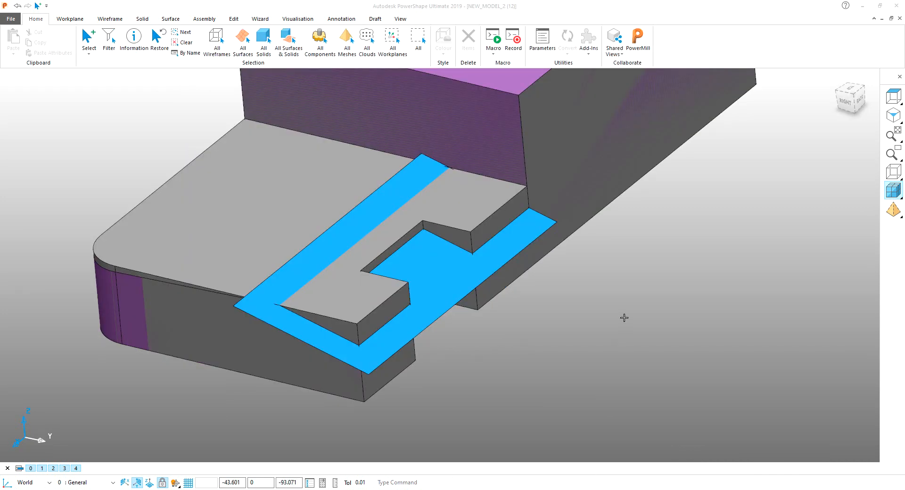
# - Create a curve along the sloping surface's edge at the step wall and extrude it as a surface along Z
pyautogui.moveTo(625, 318); pyautogui.dragTo(629, 326, button='middle')
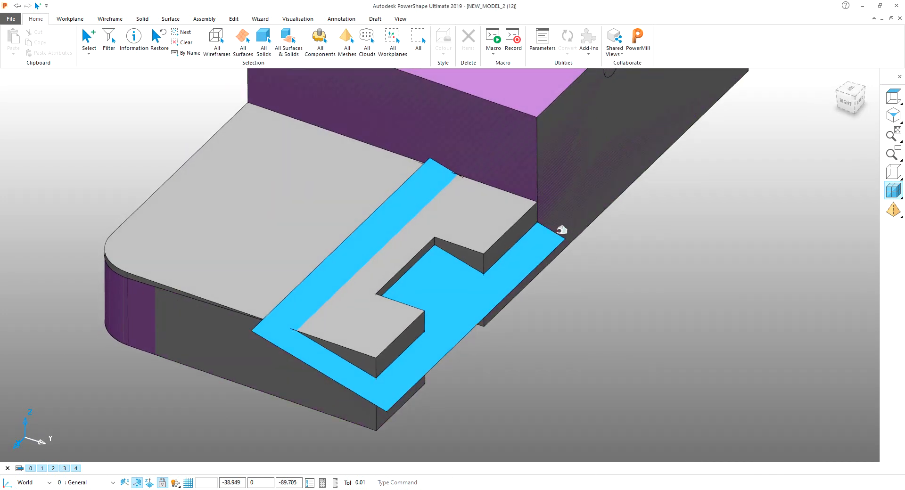
pyautogui.click(558, 232)
pyautogui.moveTo(552, 282); pyautogui.dragTo(592, 219, button='middle')
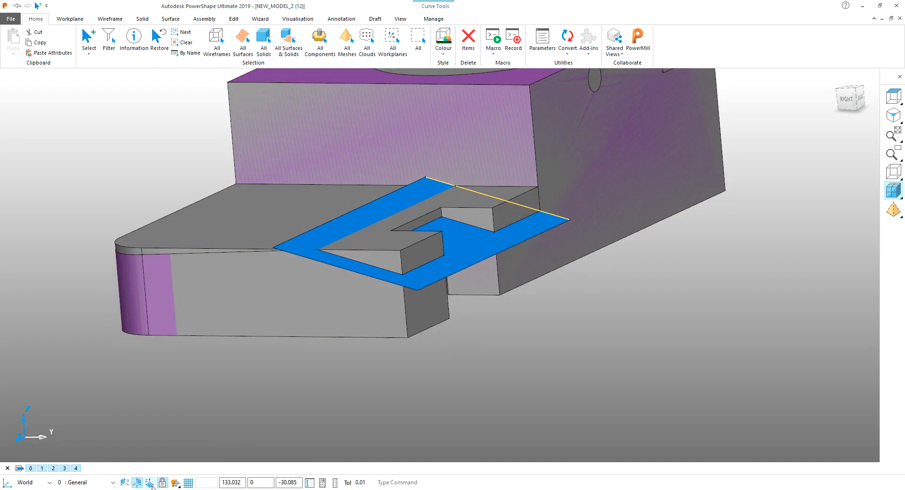
pyautogui.click(160, 19)
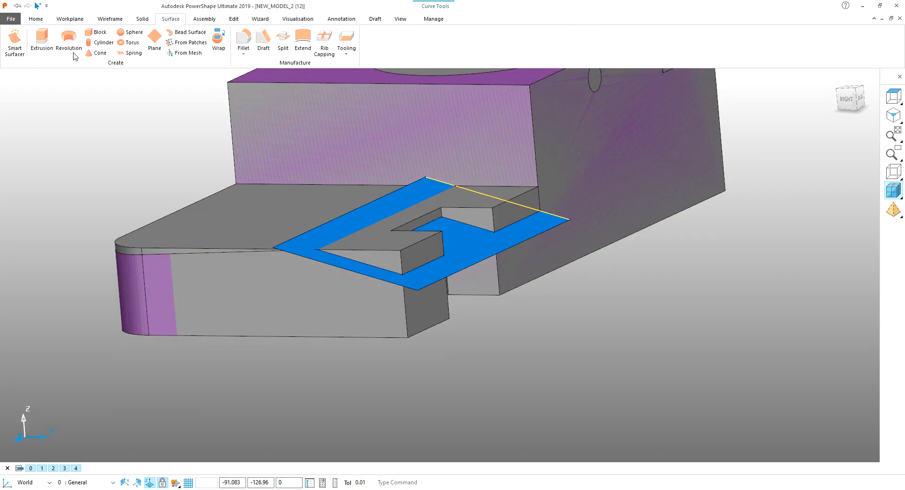
pyautogui.click(41, 45)
# - Reverse both the vertical extruded surface and the sloping surface
pyautogui.moveTo(393, 200); pyautogui.dragTo(553, 172, button='middle')
pyautogui.click(562, 175)
pyautogui.rightClick(562, 176)
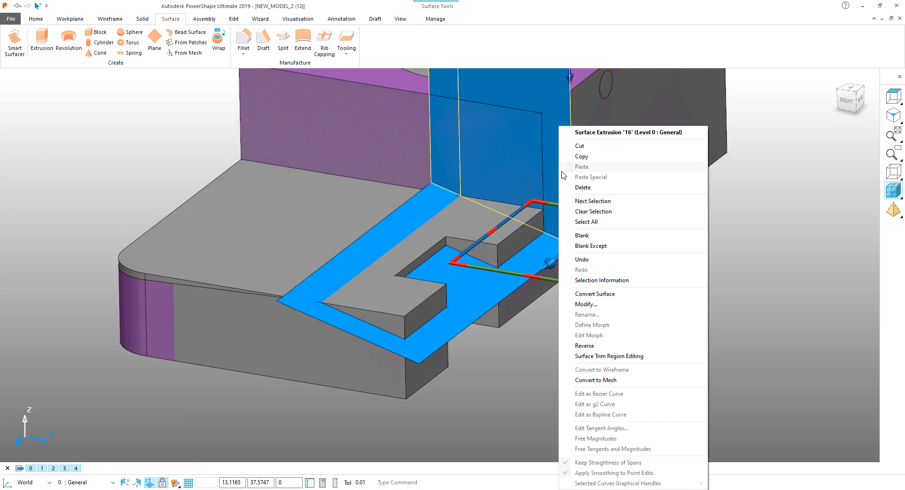
pyautogui.click(585, 345)
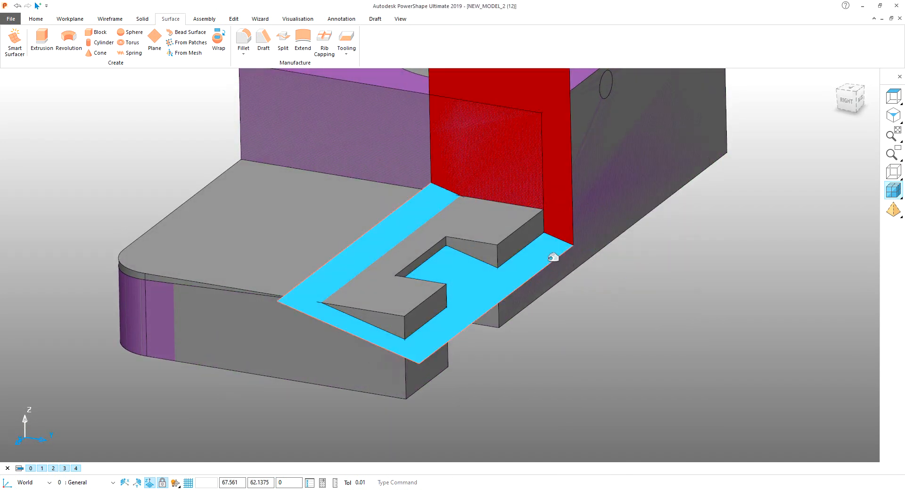
pyautogui.click(552, 257)
pyautogui.rightClick(551, 257)
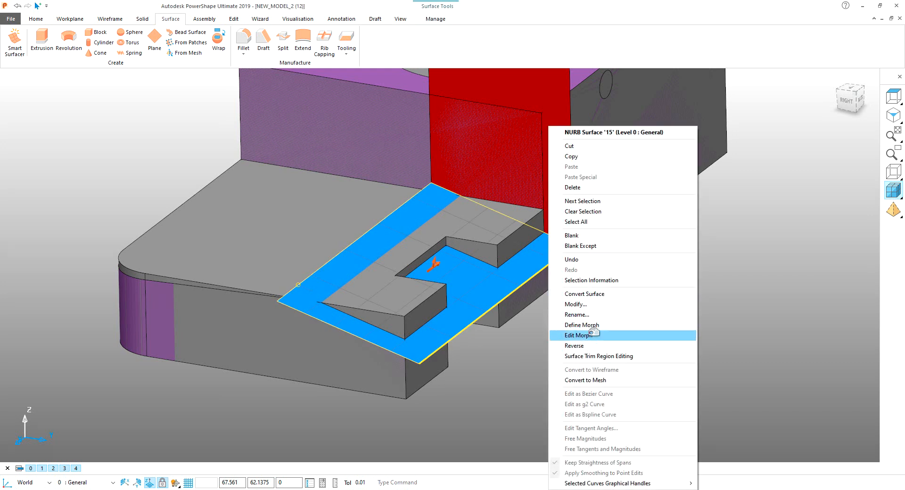
pyautogui.click(585, 346)
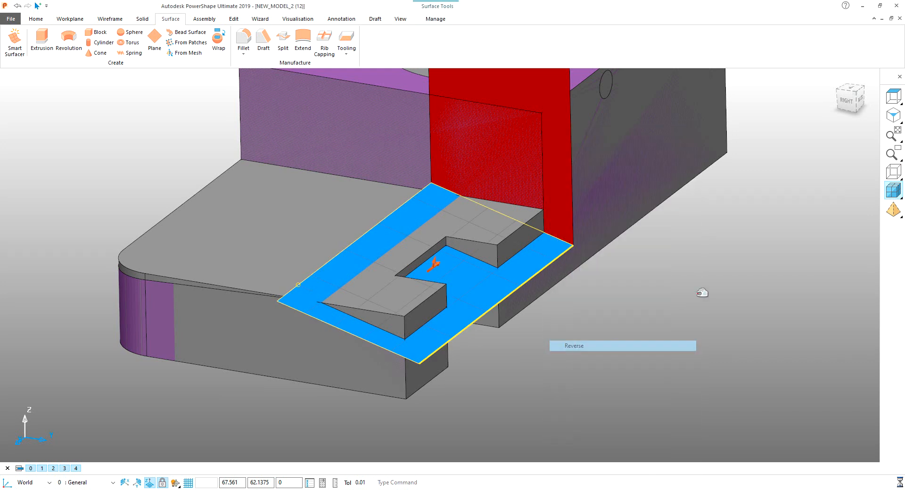
# - Create a solid from the sloping surface and the vertical extruded surface, and select it
pyautogui.keyDown('shift'); pyautogui.click(539, 172); pyautogui.keyUp('shift')
pyautogui.click(143, 21)
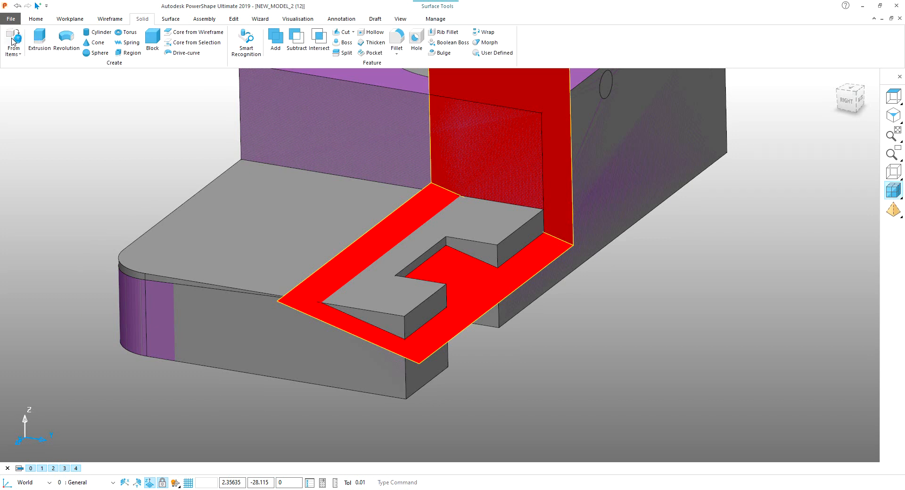
pyautogui.doubleClick(505, 205)
pyautogui.click(541, 174)
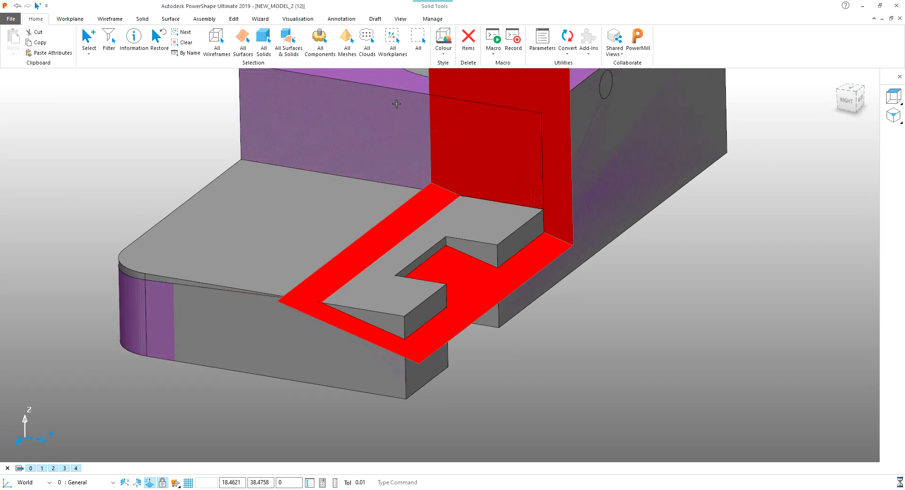
# - Subtract the cutting solid from the main solid to form the notched slope, and hide the resulting solid
pyautogui.click(143, 20)
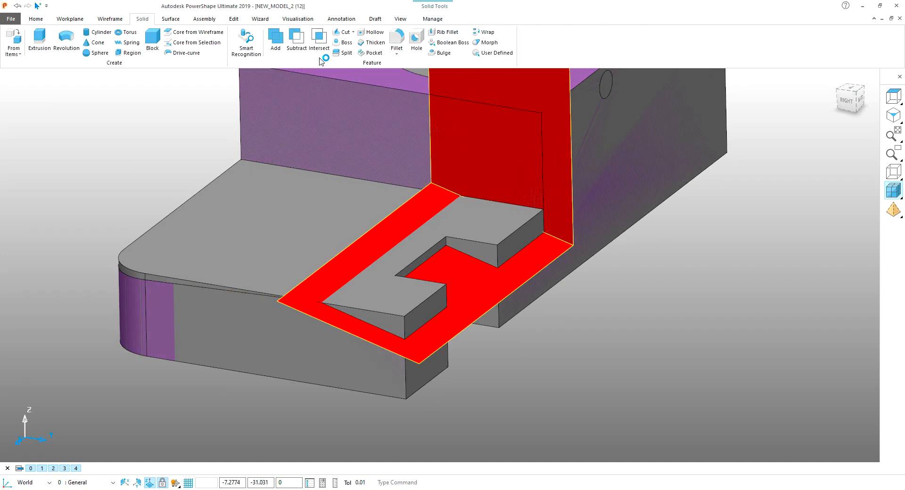
pyautogui.click(297, 44)
pyautogui.moveTo(113, 155); pyautogui.dragTo(285, 212, button='middle')
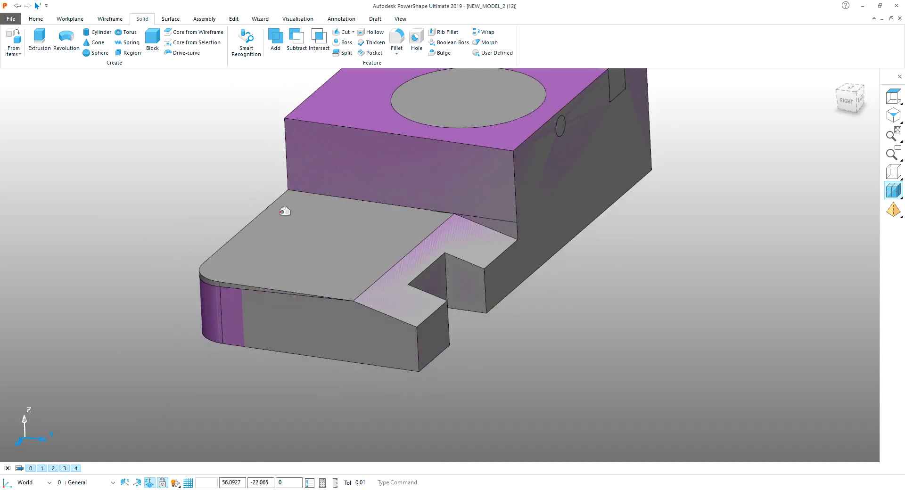
pyautogui.click(402, 250)
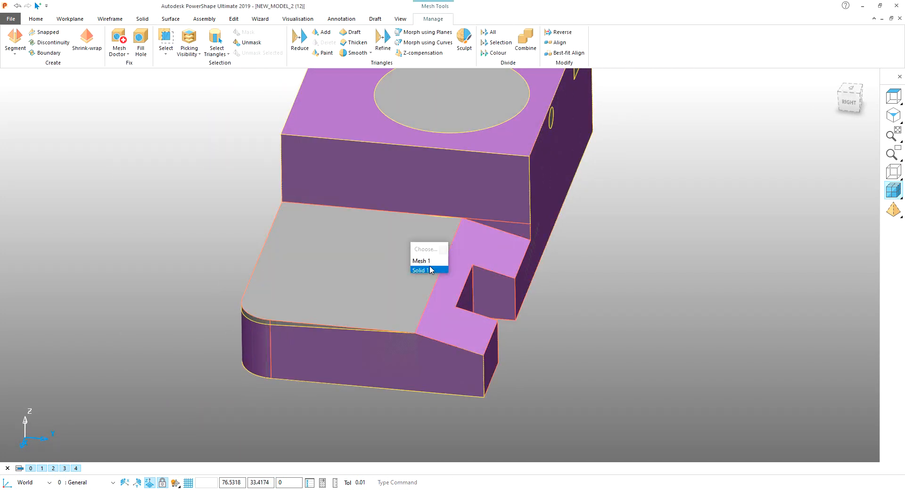
pyautogui.moveTo(430, 265); pyautogui.dragTo(438, 226, button='middle')
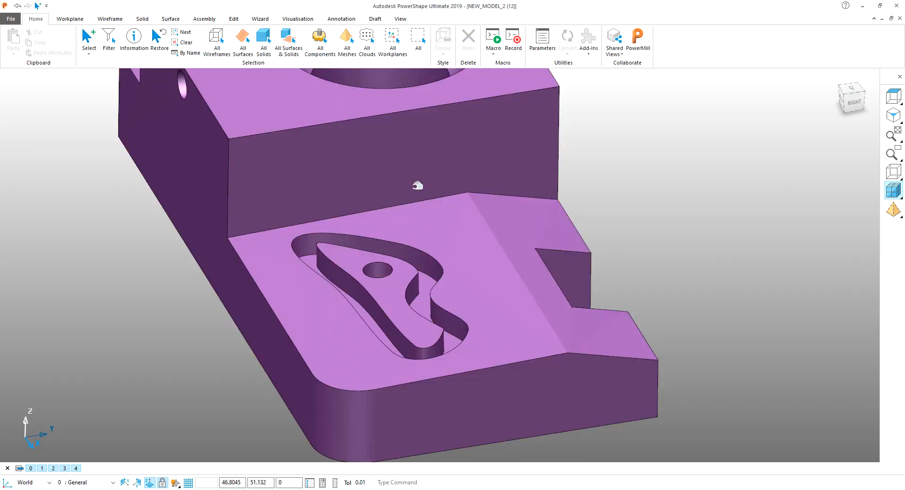
# - Manually segment the mesh's step face around the curved pocket as a plane surface, using a selection angle of 7.02
pyautogui.click(445, 197)
pyautogui.click(447, 20)
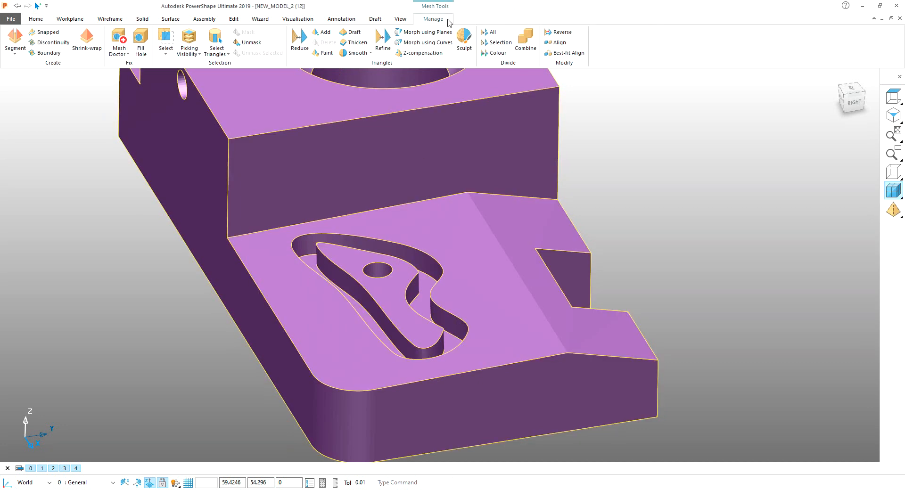
pyautogui.click(43, 90)
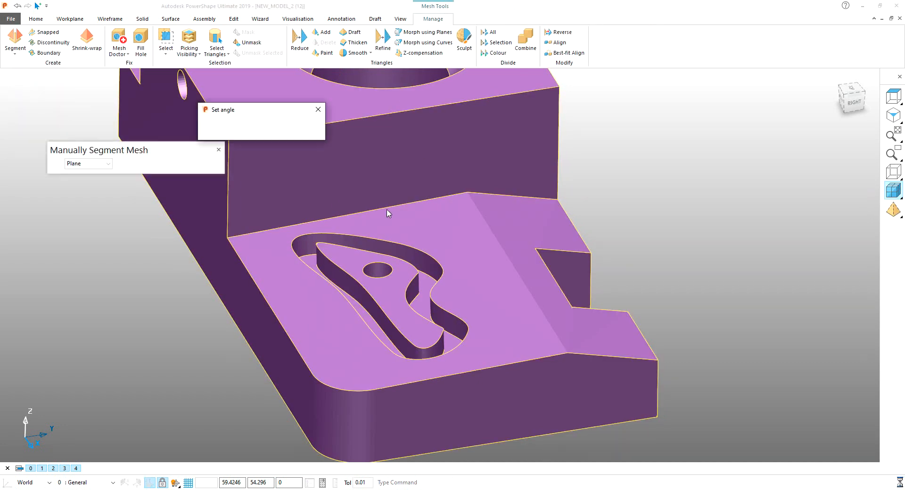
pyautogui.click(426, 220)
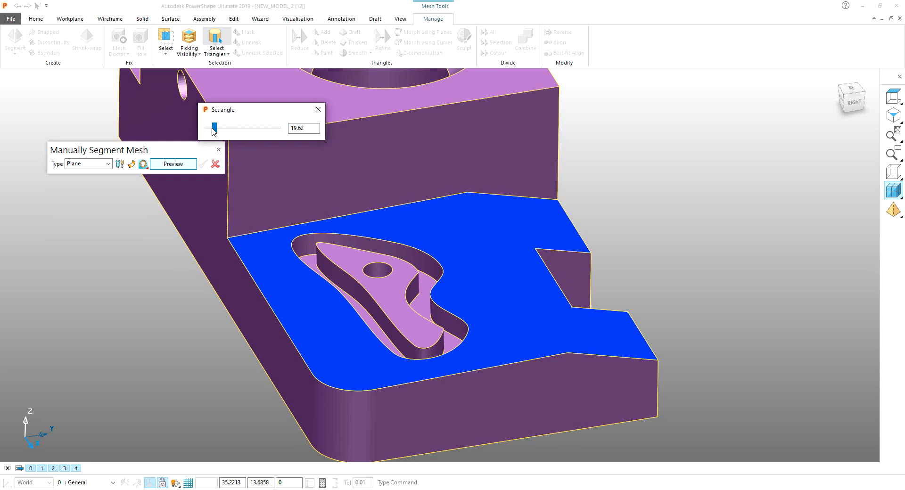
pyautogui.moveTo(215, 132); pyautogui.dragTo(211, 132)
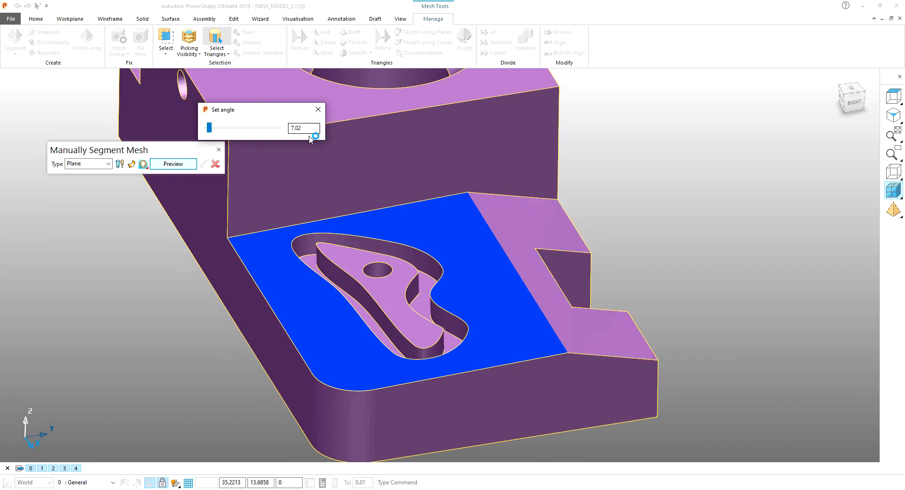
pyautogui.click(193, 169)
pyautogui.click(215, 164)
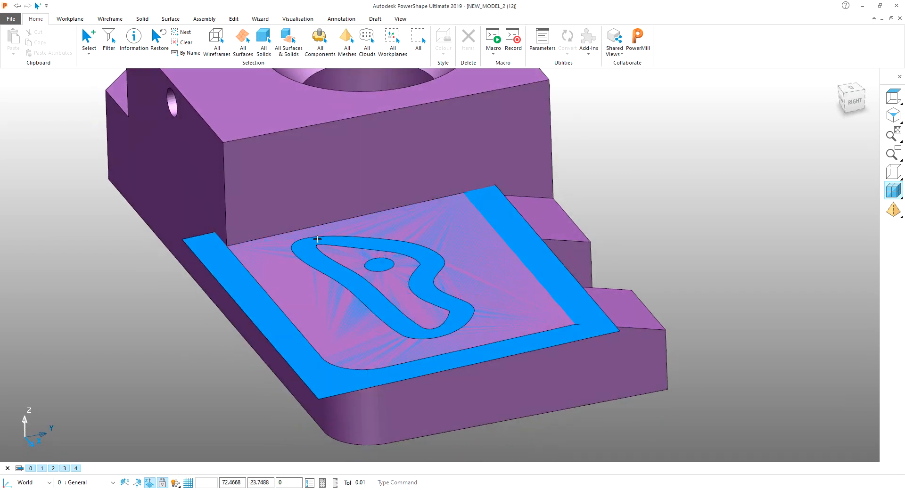
# - Manually segment the mesh's vertical step wall above the pocket face as a plane surface
pyautogui.click(416, 96)
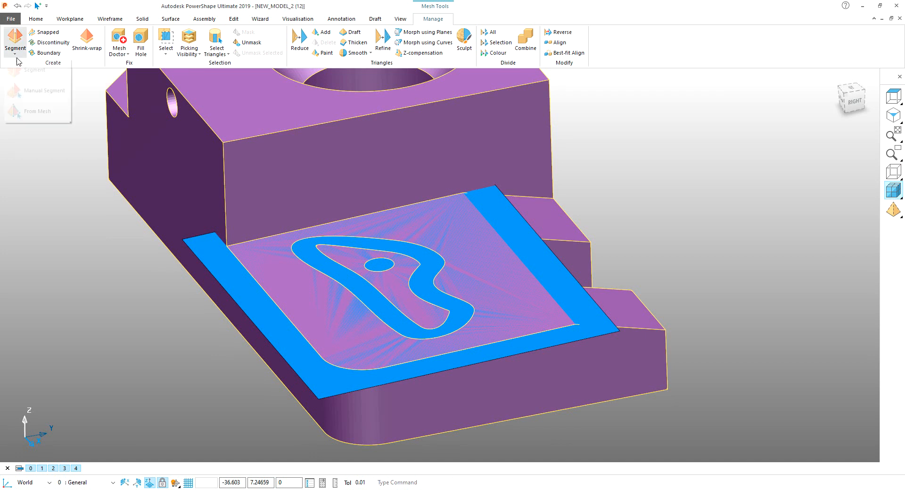
pyautogui.click(23, 90)
pyautogui.click(251, 188)
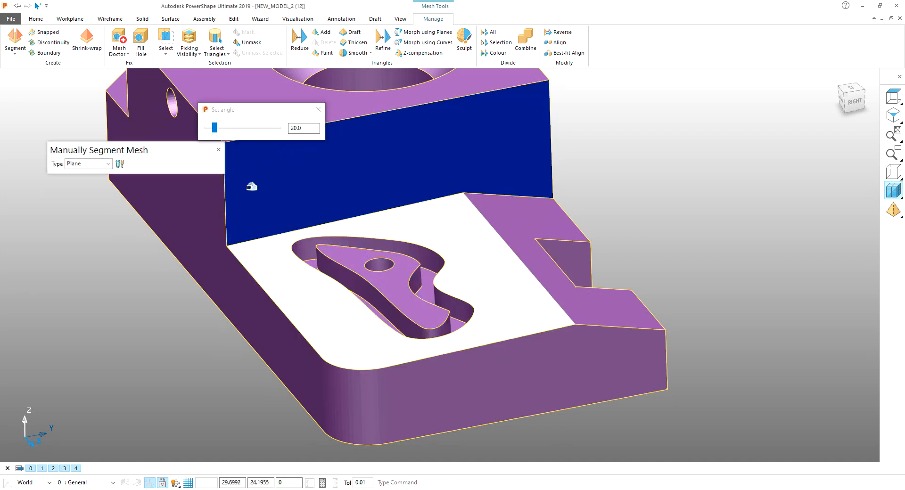
pyautogui.click(204, 168)
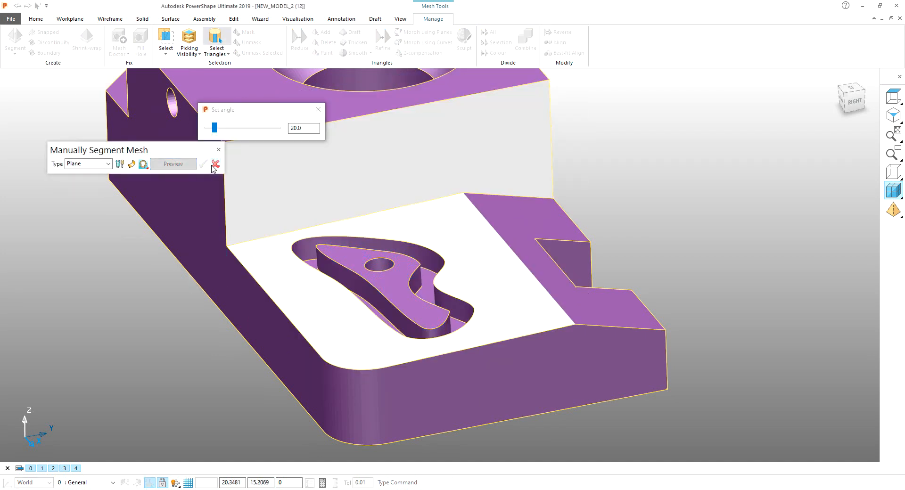
pyautogui.click(215, 166)
# - Limit the wall plane and the pocket-face plane against each other, choosing the solution that keeps the plane over the pocket face
pyautogui.moveTo(190, 231); pyautogui.dragTo(246, 209, button='middle')
pyautogui.click(246, 210)
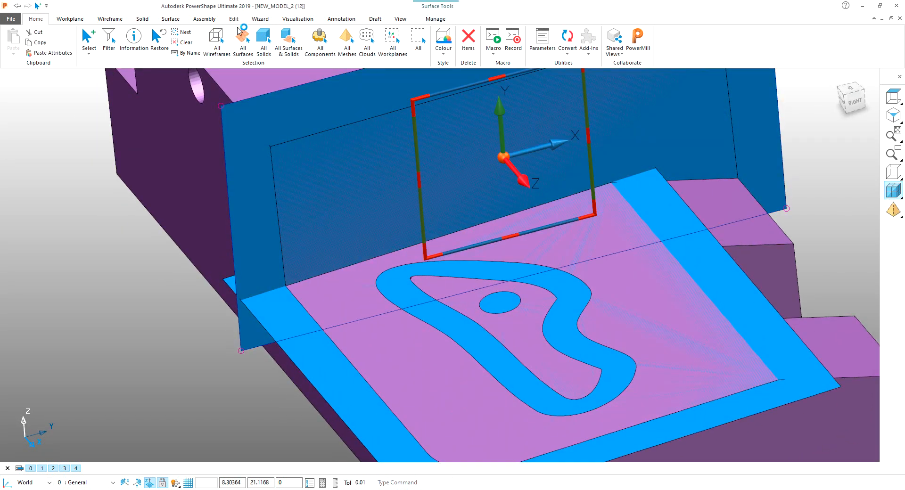
pyautogui.click(235, 21)
pyautogui.moveTo(246, 161); pyautogui.dragTo(250, 213, button='middle')
pyautogui.click(217, 250)
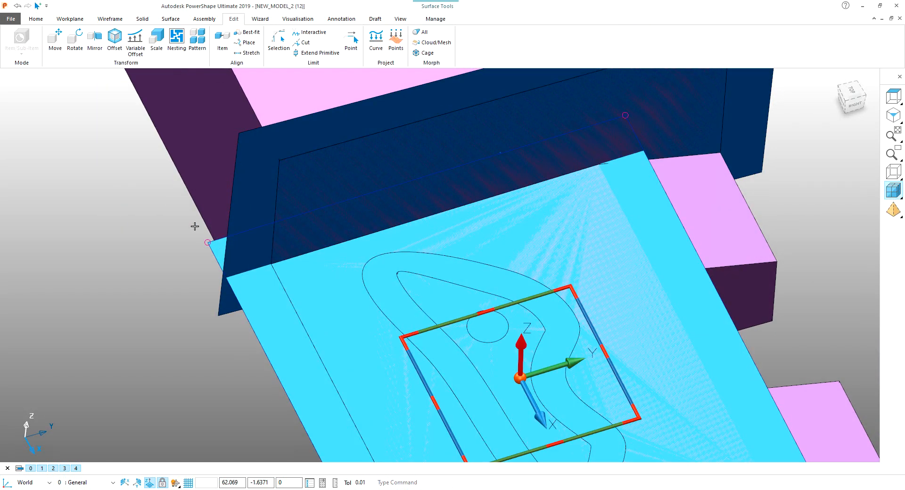
pyautogui.click(274, 47)
pyautogui.moveTo(292, 240); pyautogui.dragTo(319, 149, button='middle')
pyautogui.click(333, 281)
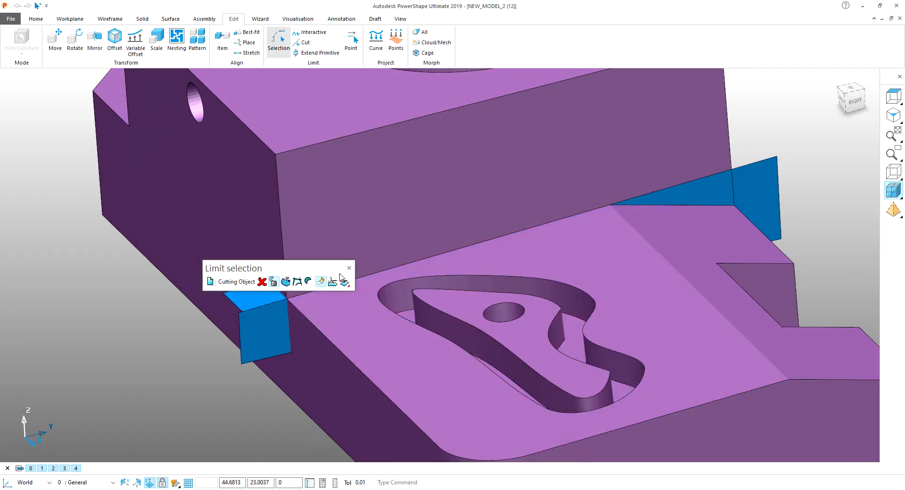
pyautogui.click(334, 282)
pyautogui.click(333, 283)
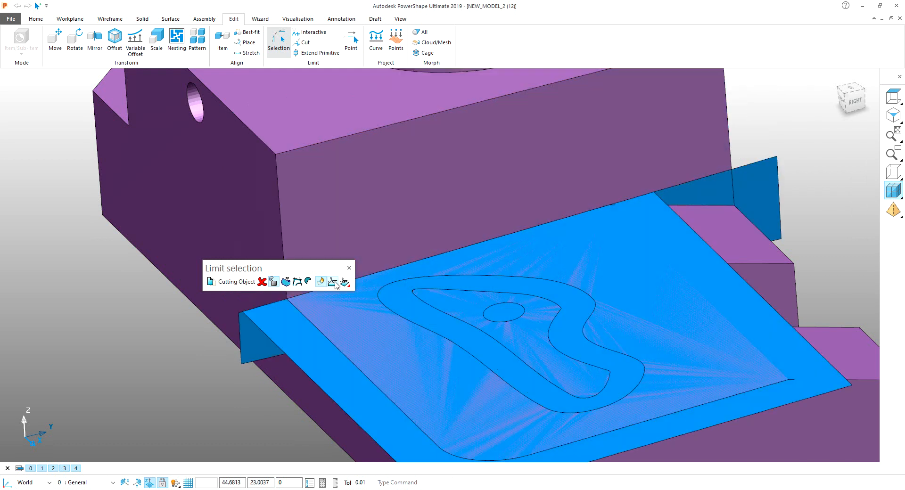
pyautogui.click(349, 268)
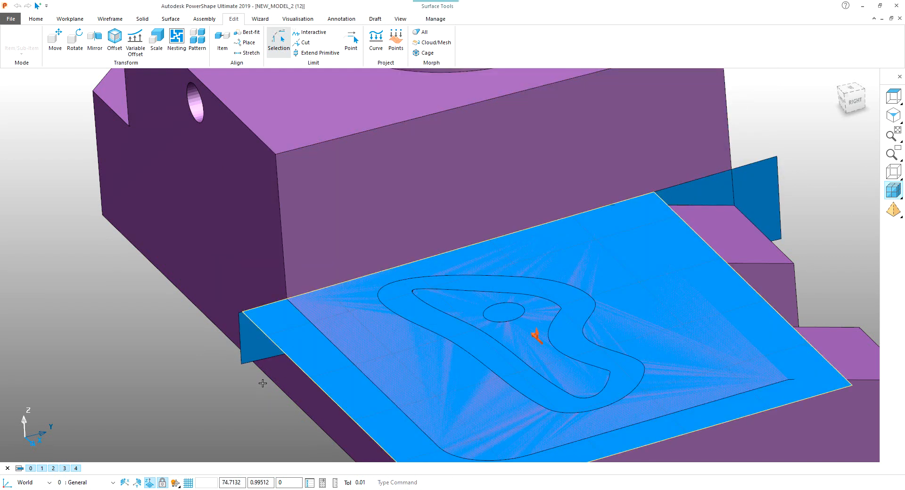
# - Delete the leftover vertical wall surface, keeping only the trimmed pocket-face surface
pyautogui.click(255, 335)
pyautogui.press('Escape')
pyautogui.scroll(-5, 313, 310)
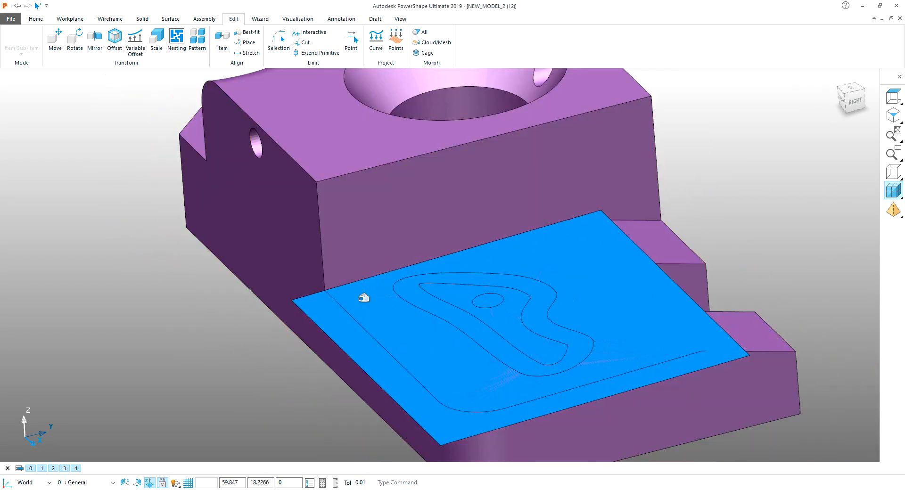
pyautogui.scroll(5, 299, 263)
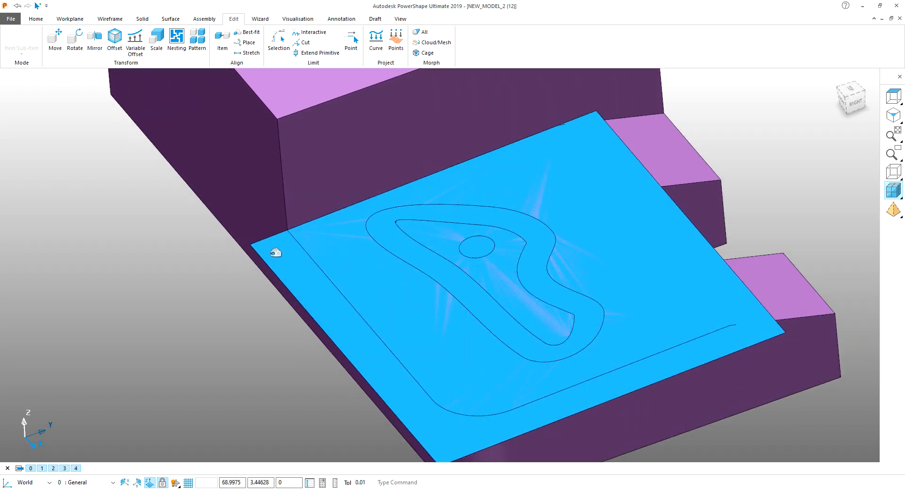
# - Create a curve along the pocket-face surface's edge at the step wall and extrude it as a surface along Z
pyautogui.click(263, 240)
pyautogui.moveTo(210, 304); pyautogui.dragTo(182, 265, button='middle')
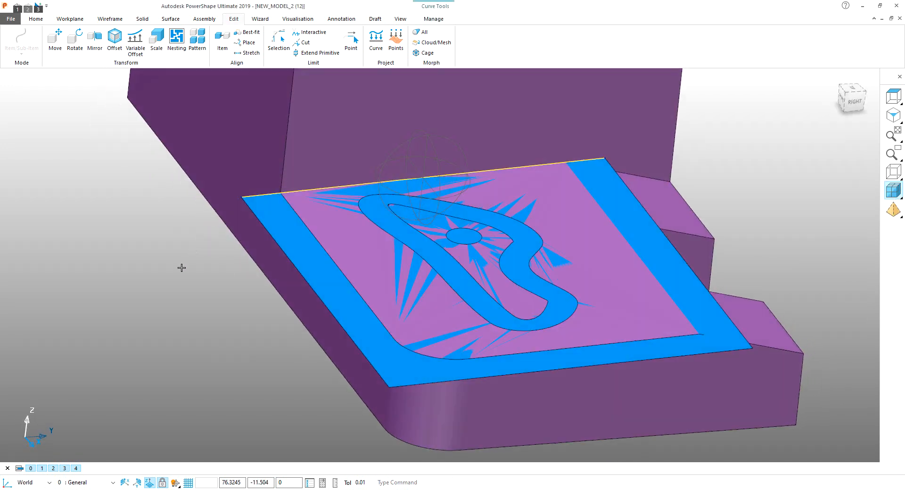
pyautogui.click(170, 19)
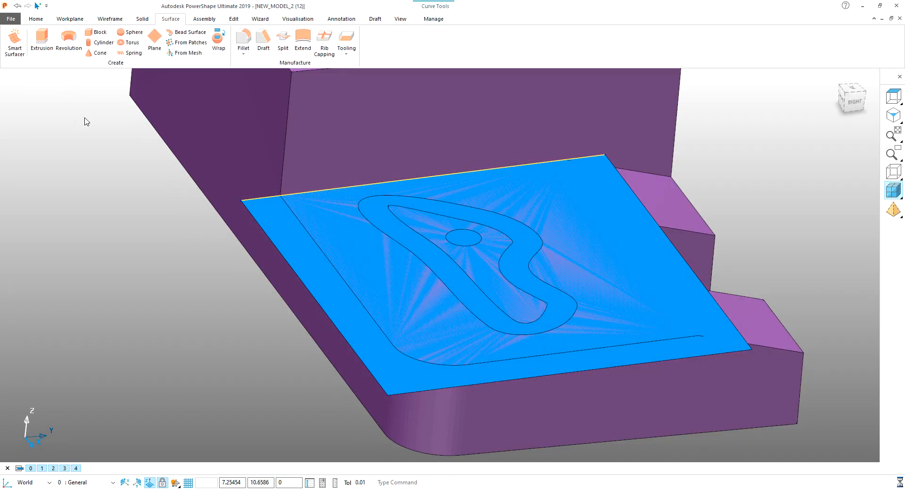
pyautogui.click(509, 270)
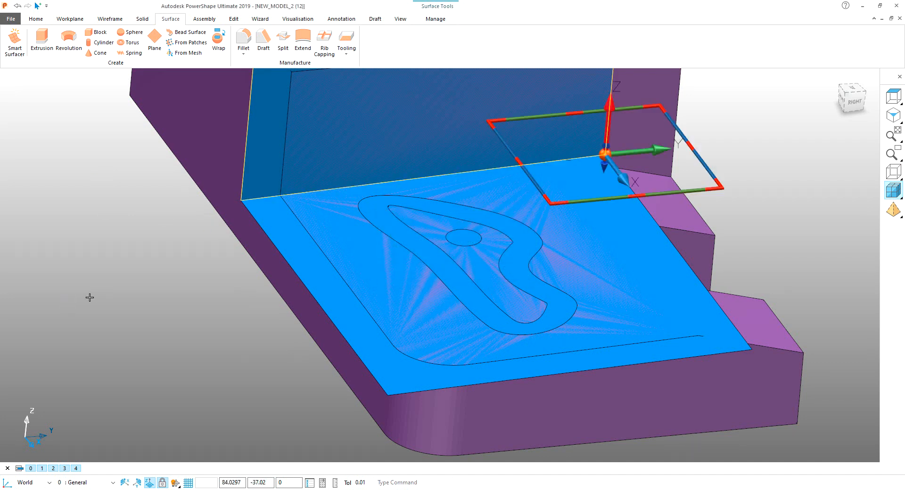
pyautogui.scroll(2, 214, 259)
pyautogui.scroll(-5, 475, 198)
pyautogui.moveTo(475, 198); pyautogui.dragTo(473, 173, button='middle')
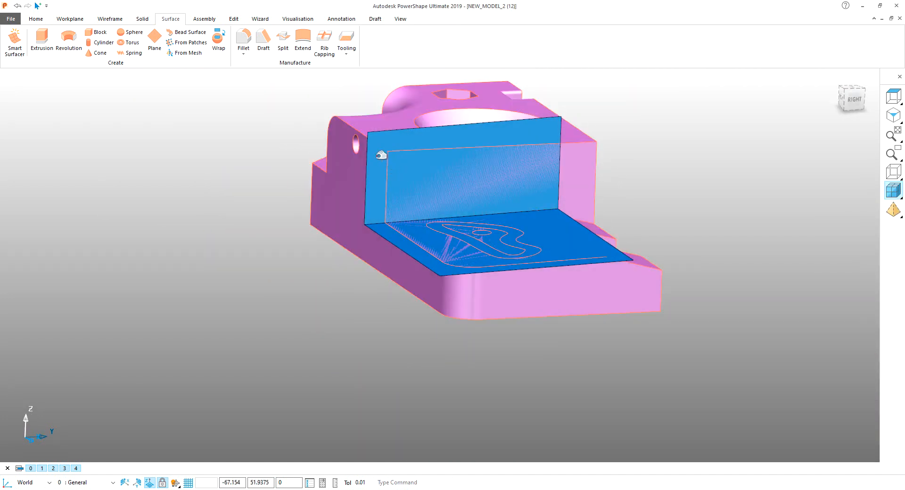
# - Reverse both the vertical extruded surface and the pocket-face surface
pyautogui.rightClick(375, 154)
pyautogui.click(426, 346)
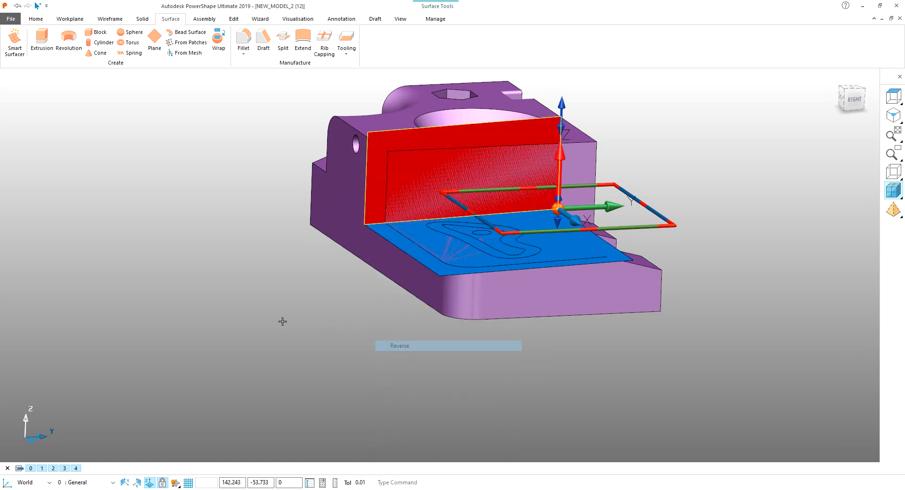
pyautogui.click(283, 321)
pyautogui.moveTo(298, 308); pyautogui.dragTo(330, 327, button='middle')
pyautogui.scroll(5, 373, 304)
pyautogui.rightClick(400, 264)
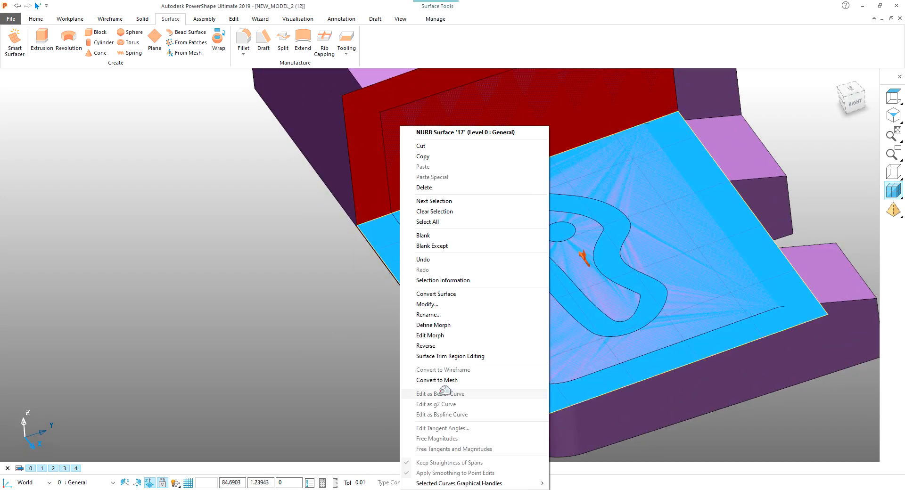
pyautogui.click(427, 349)
pyautogui.click(366, 388)
pyautogui.moveTo(366, 388); pyautogui.dragTo(386, 369, button='middle')
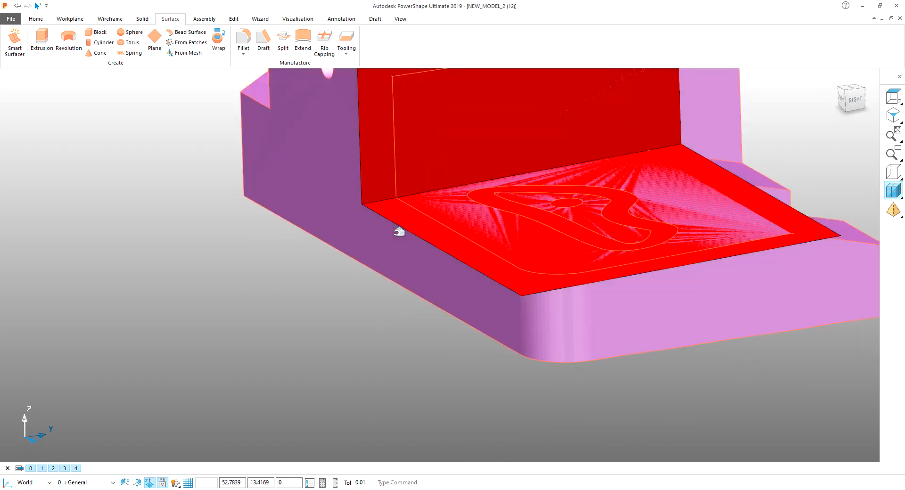
# - Create a solid from the pocket-face surface and the vertical extruded surface, and redisplay the hidden main solid
pyautogui.click(398, 232)
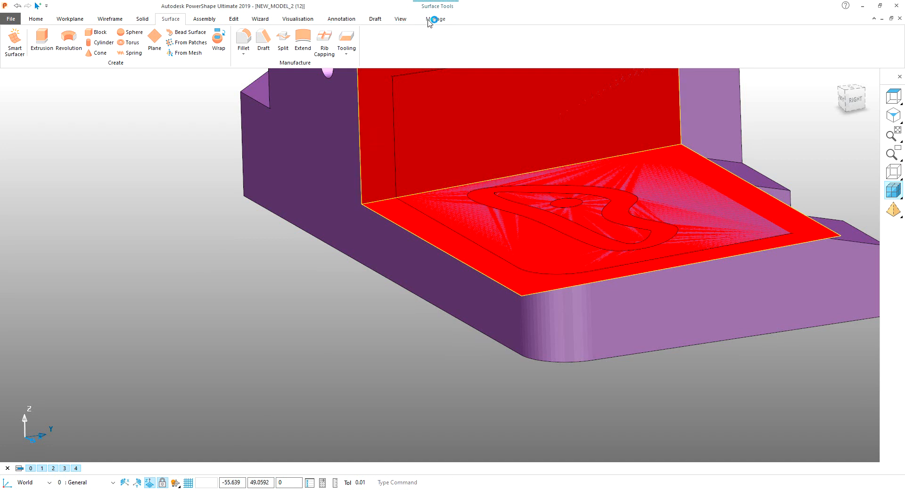
pyautogui.click(430, 22)
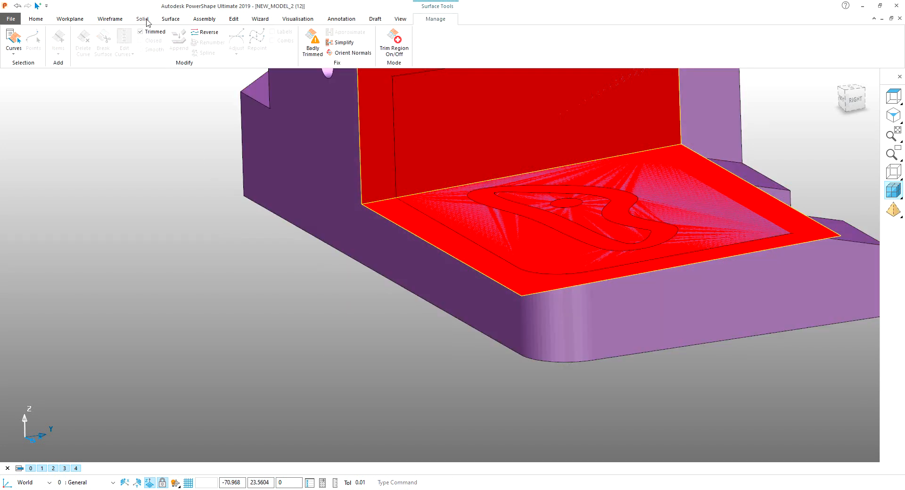
pyautogui.click(143, 19)
pyautogui.click(133, 167)
pyautogui.moveTo(136, 166); pyautogui.dragTo(136, 216, button='middle')
pyautogui.hotkey('ctrl', 'l')
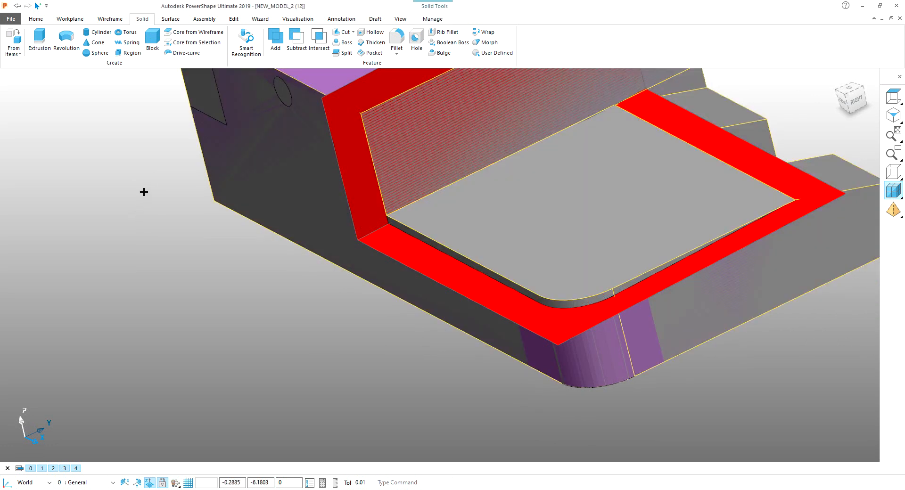
# - Subtract the new L-shaped cutting solid from the main solid to trim it down to the pocket face
pyautogui.click(144, 192)
pyautogui.scroll(-4, 215, 189)
pyautogui.moveTo(216, 189); pyautogui.dragTo(230, 177, button='middle')
pyautogui.scroll(2, 621, 152)
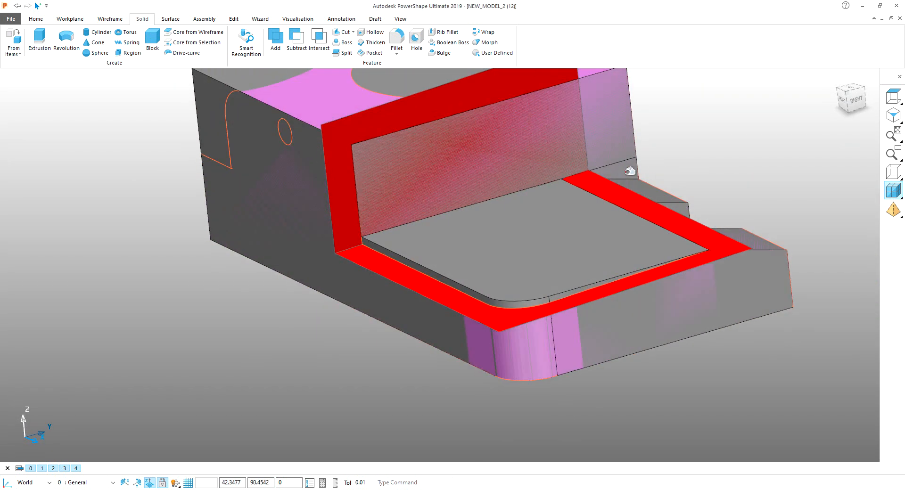
pyautogui.click(628, 192)
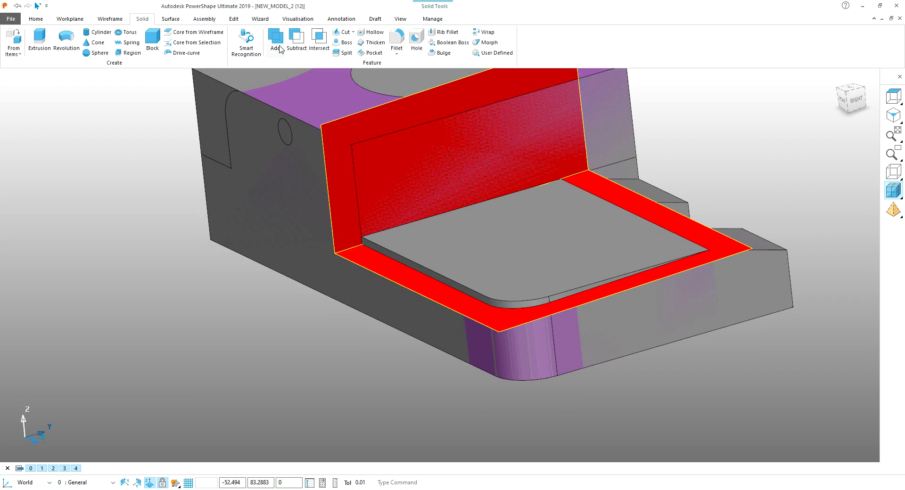
pyautogui.click(256, 150)
# - Hide the trimmed main solid so that only the mesh with its curved pocket remains on display
pyautogui.moveTo(310, 298); pyautogui.dragTo(177, 241, button='middle')
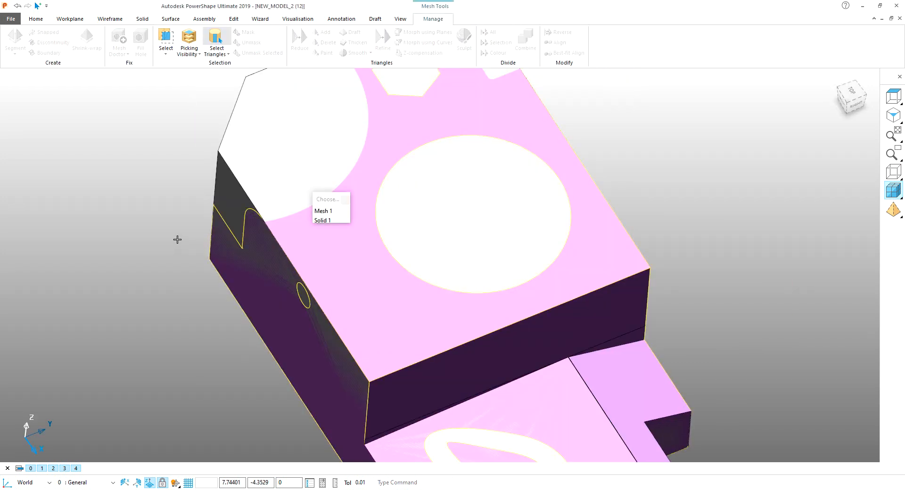
pyautogui.click(177, 241)
pyautogui.moveTo(299, 222); pyautogui.dragTo(527, 296, button='middle')
pyautogui.keyDown('ctrl'); pyautogui.moveTo(516, 336); pyautogui.dragTo(438, 316, button='middle'); pyautogui.keyUp('ctrl')
pyautogui.scroll(5, 446, 307)
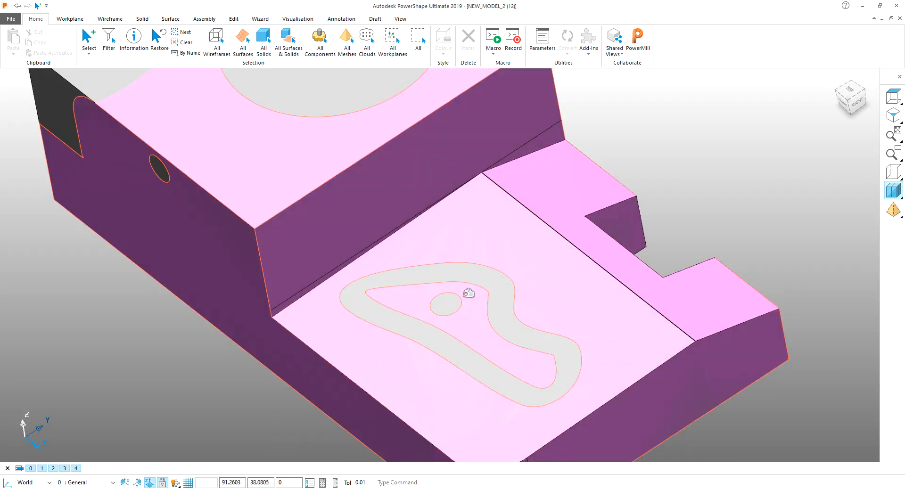
pyautogui.click(476, 280)
pyautogui.click(498, 299)
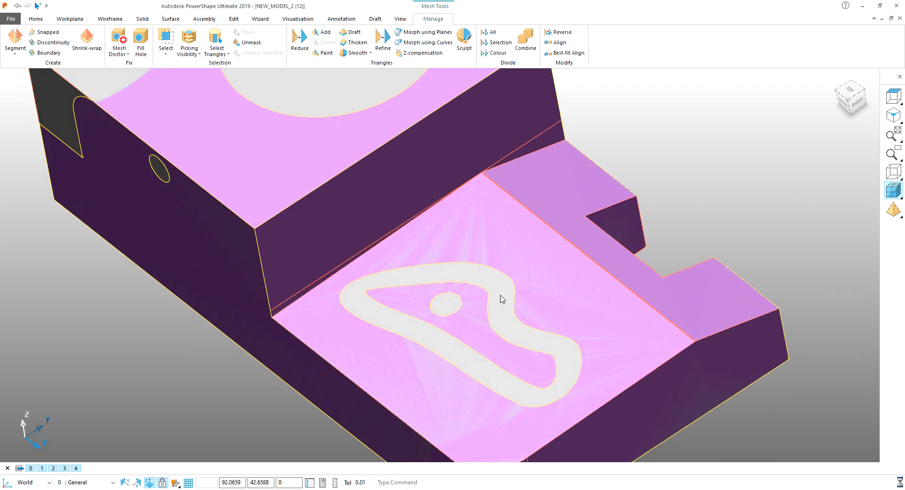
pyautogui.press('Delete')
pyautogui.moveTo(502, 298); pyautogui.dragTo(546, 233, button='middle')
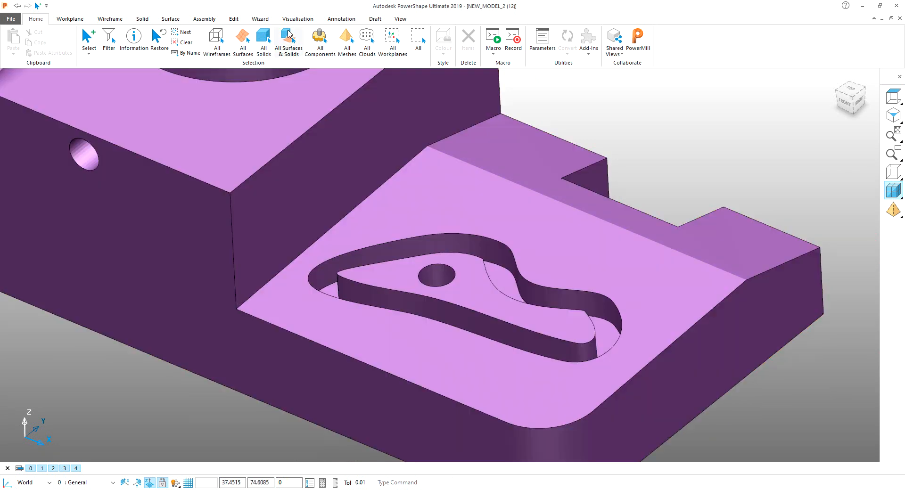
# - Section the mesh dynamically along Z with the front plane at 14.4 and create wireframe curves from that section
pyautogui.click(298, 18)
pyautogui.click(267, 48)
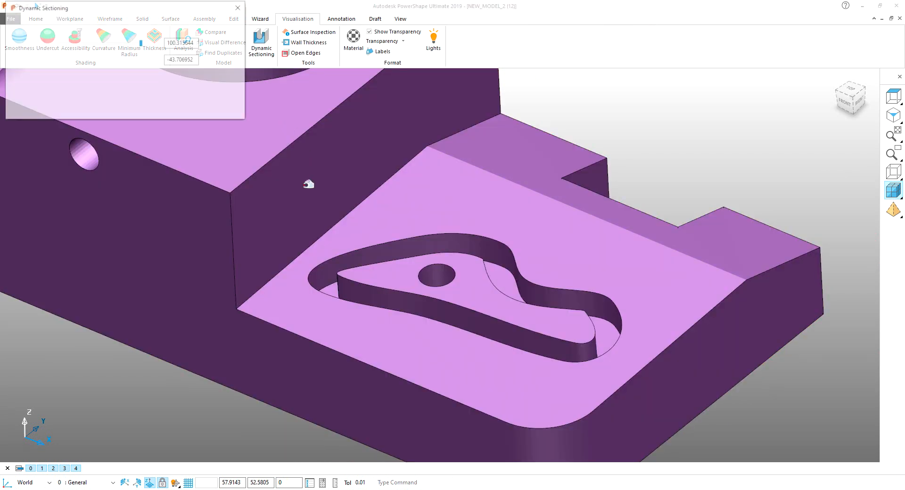
pyautogui.click(71, 26)
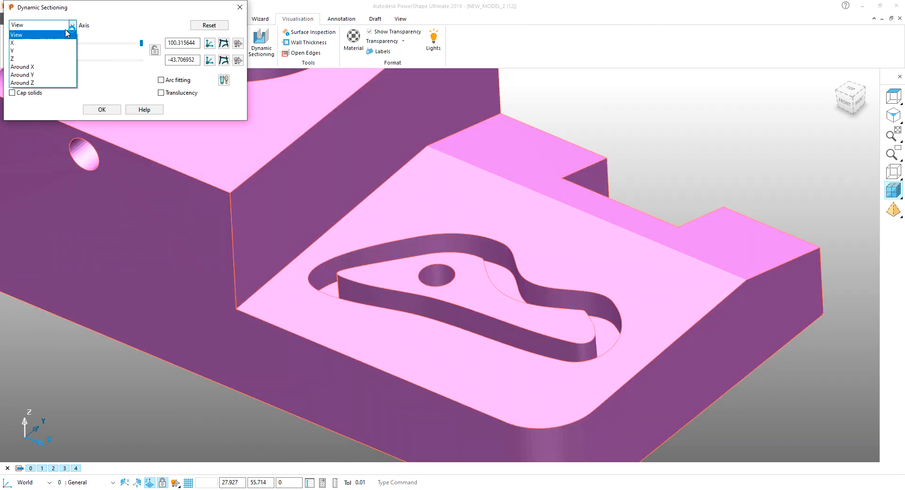
pyautogui.click(63, 59)
pyautogui.moveTo(140, 44); pyautogui.dragTo(88, 49)
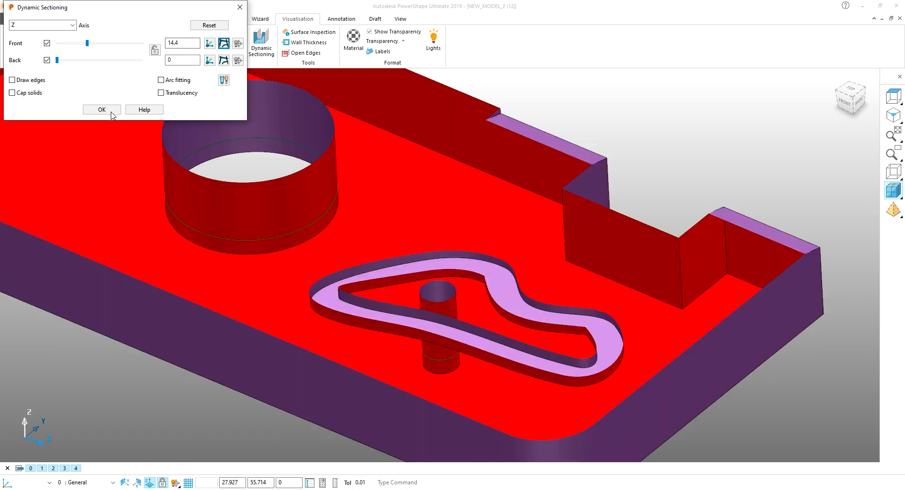
pyautogui.click(101, 109)
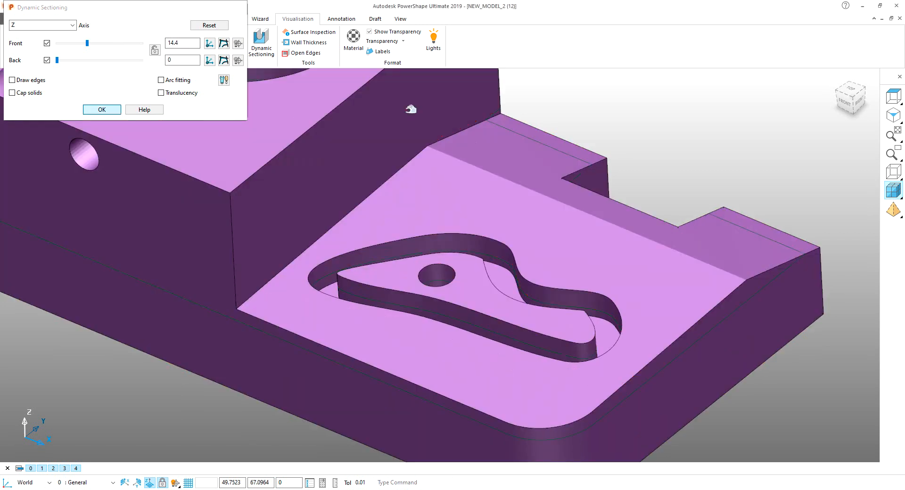
# - Extrude the region between the curved pocket's outer and inner section curves into a solid, 20 in direction 1 and 20 in direction 2
pyautogui.scroll(3, 552, 321)
pyautogui.scroll(3, 533, 302)
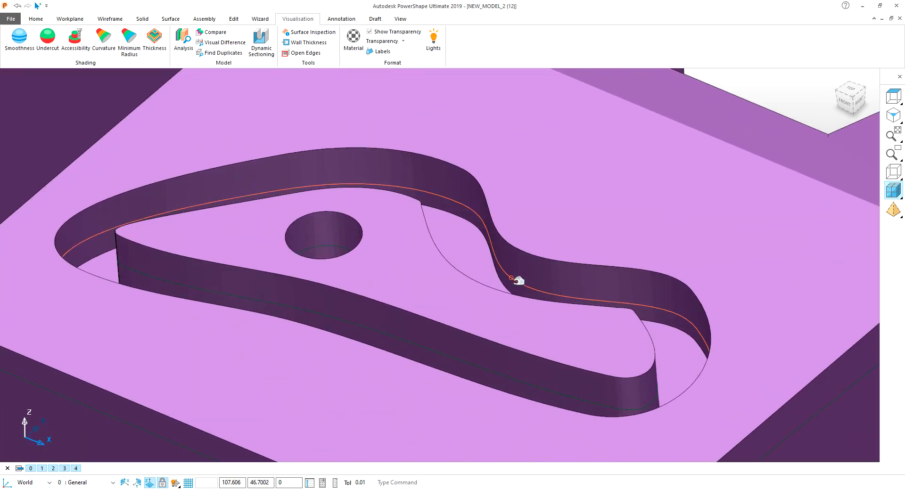
pyautogui.click(517, 285)
pyautogui.click(537, 291)
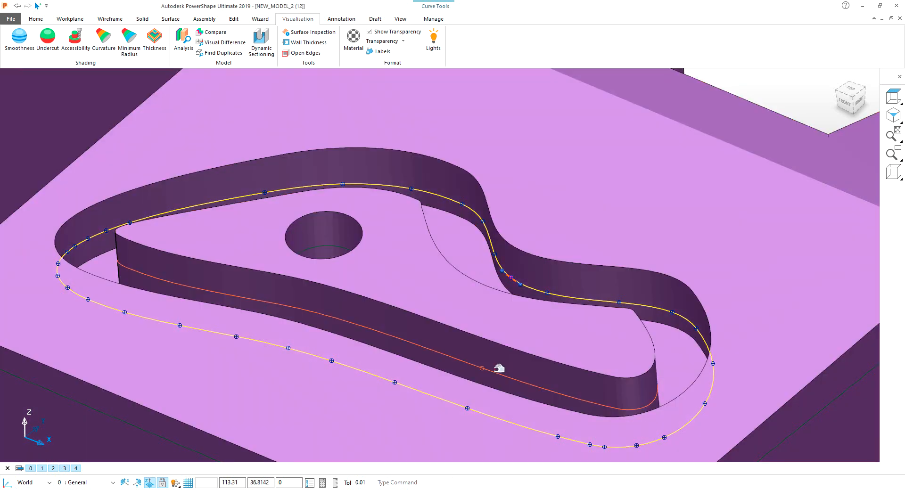
pyautogui.click(496, 372)
pyautogui.click(518, 380)
pyautogui.moveTo(465, 317)
pyautogui.mouseDown(button='middle')
pyautogui.moveTo(480, 318)
pyautogui.moveTo(448, 303)
pyautogui.moveTo(453, 289)
pyautogui.moveTo(283, 152)
pyautogui.mouseUp(button='middle')
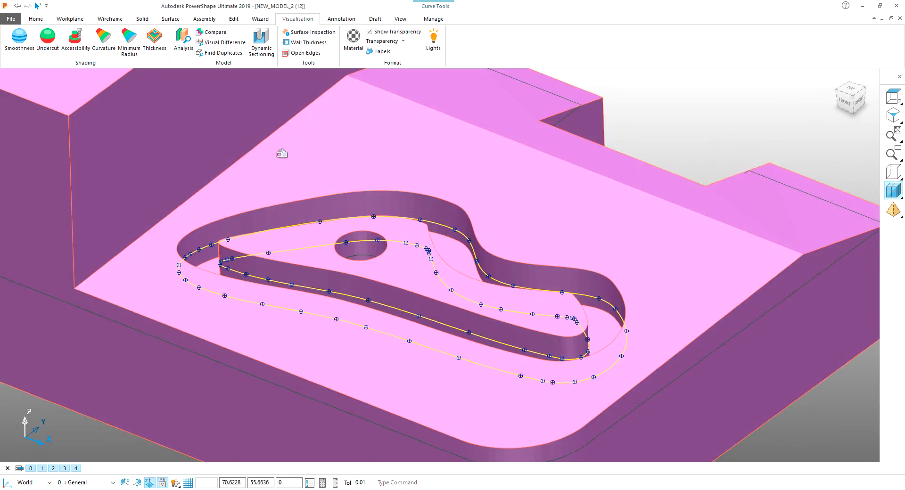
pyautogui.click(142, 19)
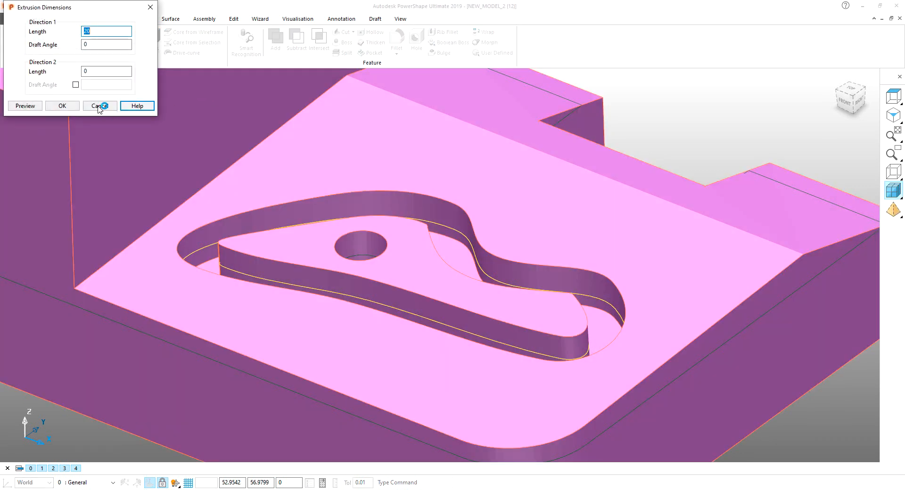
pyautogui.click(99, 106)
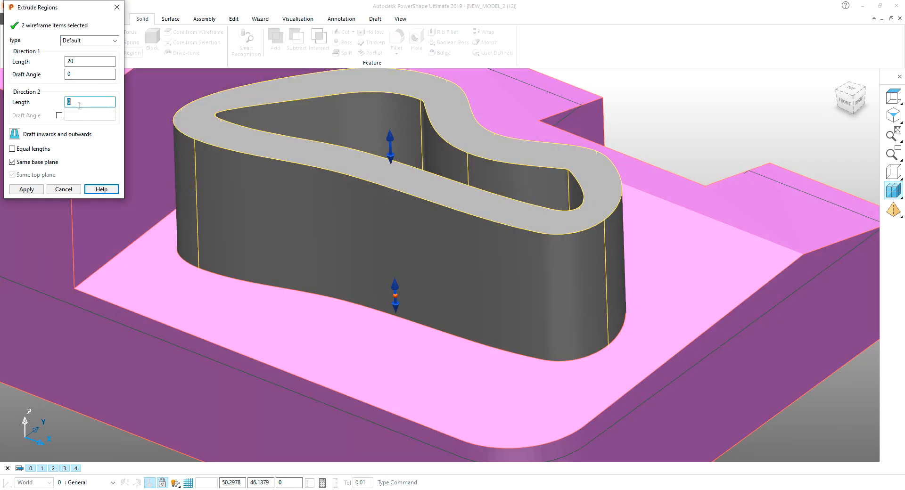
pyautogui.write('20')
pyautogui.press('Return')
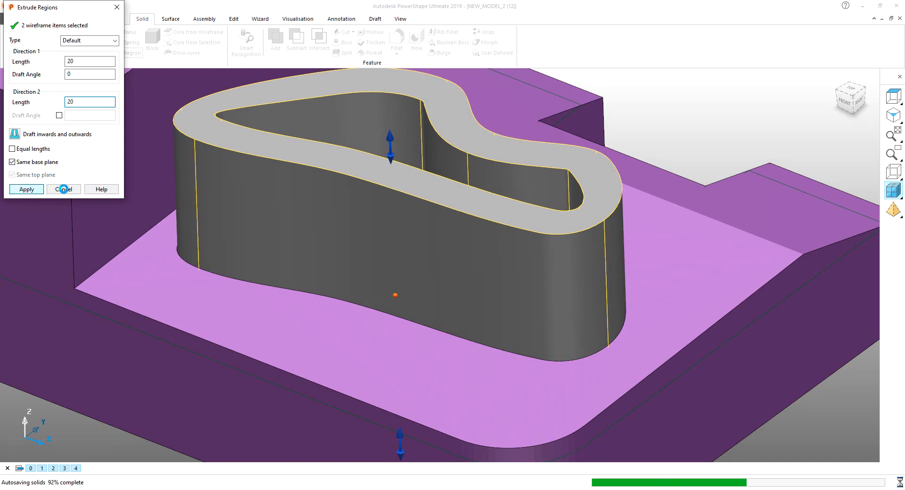
pyautogui.click(64, 189)
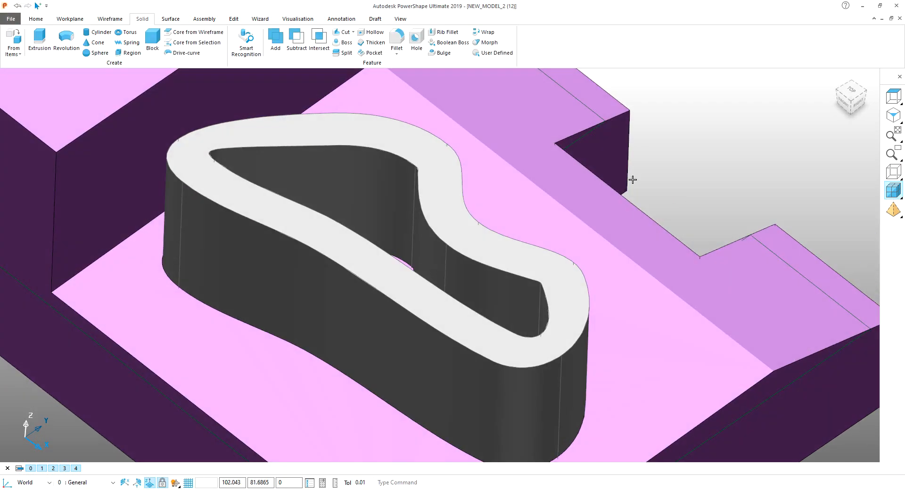
# - Hide the extruded ring-shaped solid to expose the mesh's curved pocket
pyautogui.moveTo(632, 180); pyautogui.dragTo(485, 230, button='middle')
pyautogui.click(480, 234)
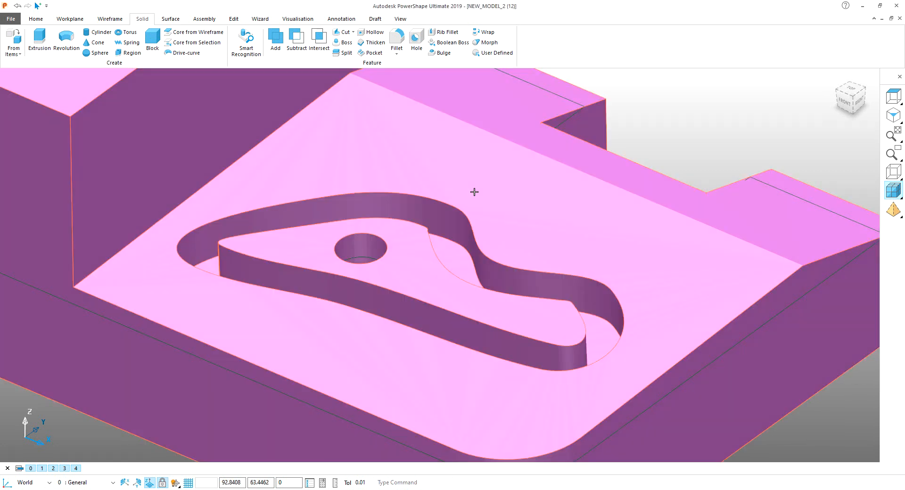
pyautogui.moveTo(475, 192)
pyautogui.mouseDown(button='middle')
pyautogui.moveTo(467, 250)
pyautogui.moveTo(495, 154)
pyautogui.moveTo(478, 180)
pyautogui.mouseUp(button='middle')
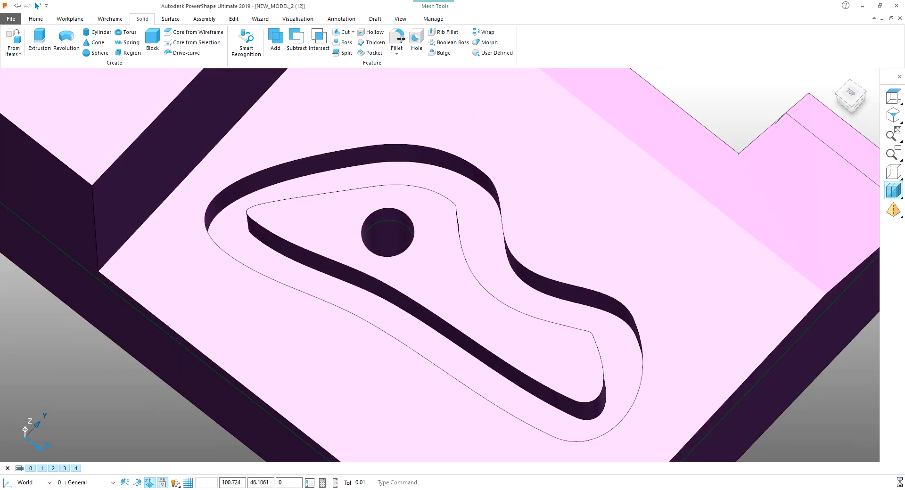
pyautogui.click(432, 19)
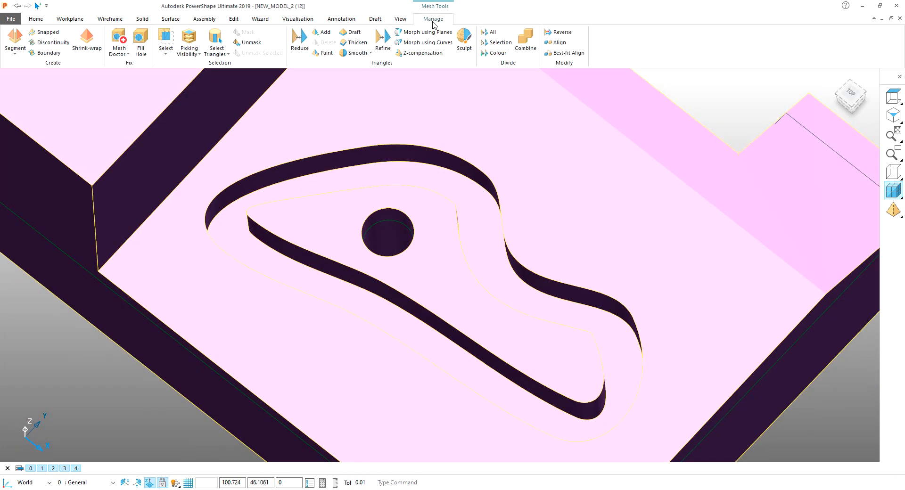
pyautogui.click(14, 55)
pyautogui.click(28, 69)
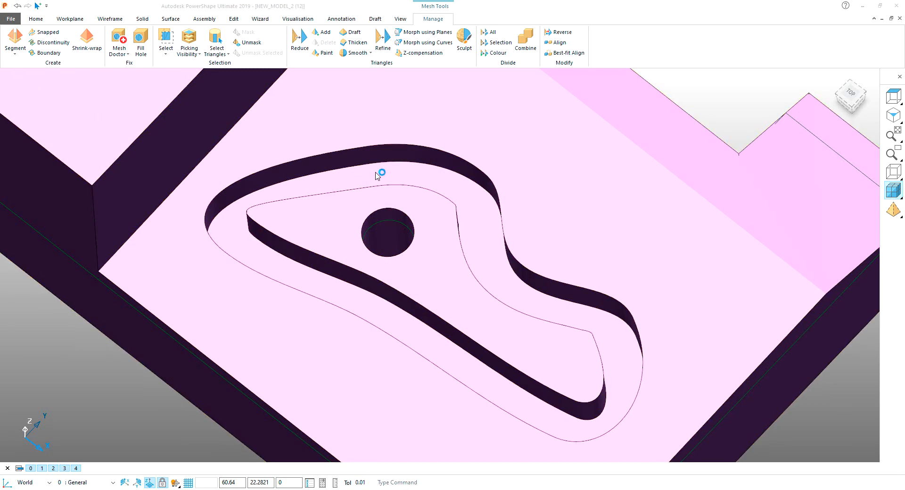
pyautogui.click(476, 269)
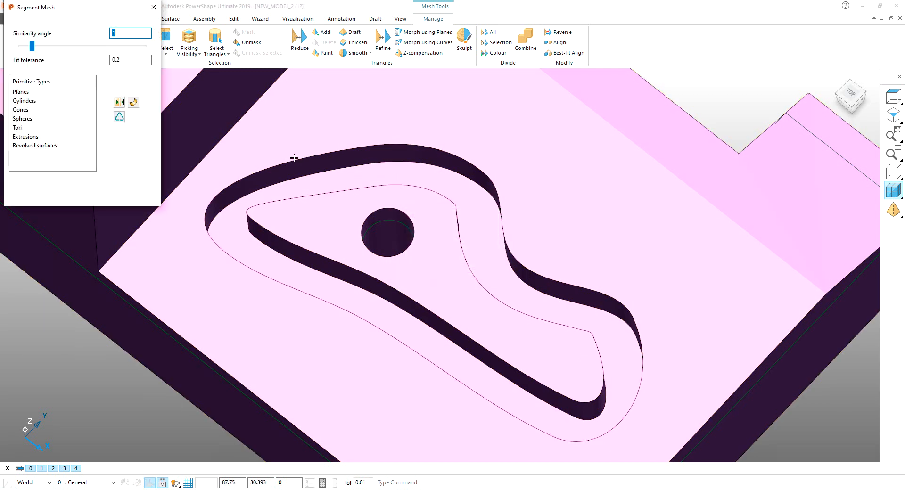
pyautogui.click(153, 7)
# - Manually segment the floor of the curved pocket from the mesh as a Plane surface
pyautogui.click(22, 55)
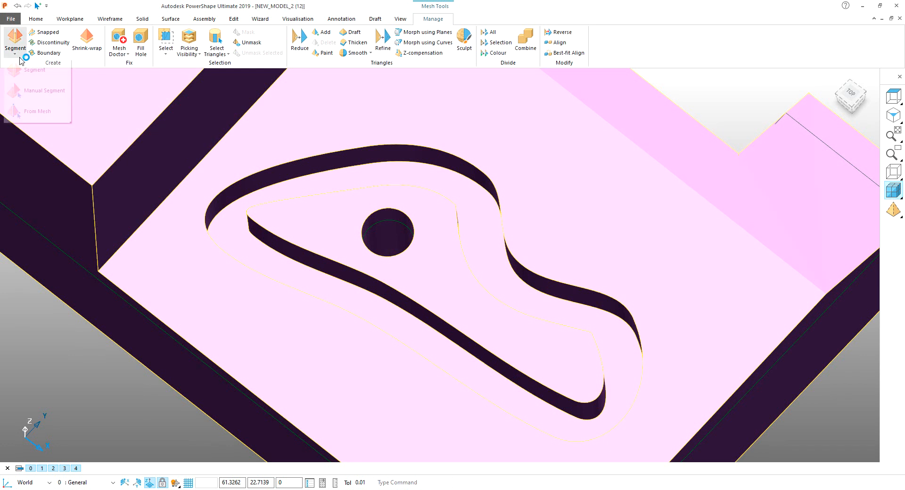
pyautogui.click(27, 88)
pyautogui.click(449, 181)
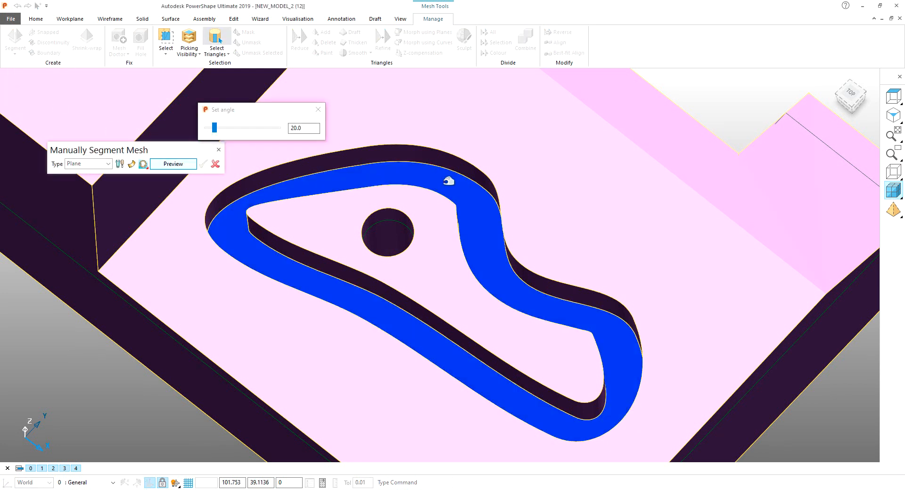
pyautogui.moveTo(435, 166)
pyautogui.mouseDown(button='middle')
pyautogui.moveTo(418, 224)
pyautogui.moveTo(425, 157)
pyautogui.mouseUp(button='middle')
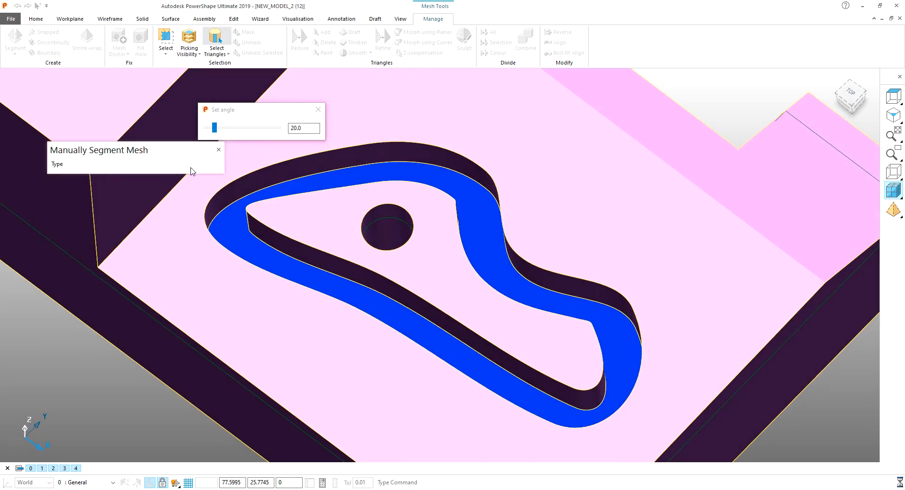
pyautogui.click(203, 164)
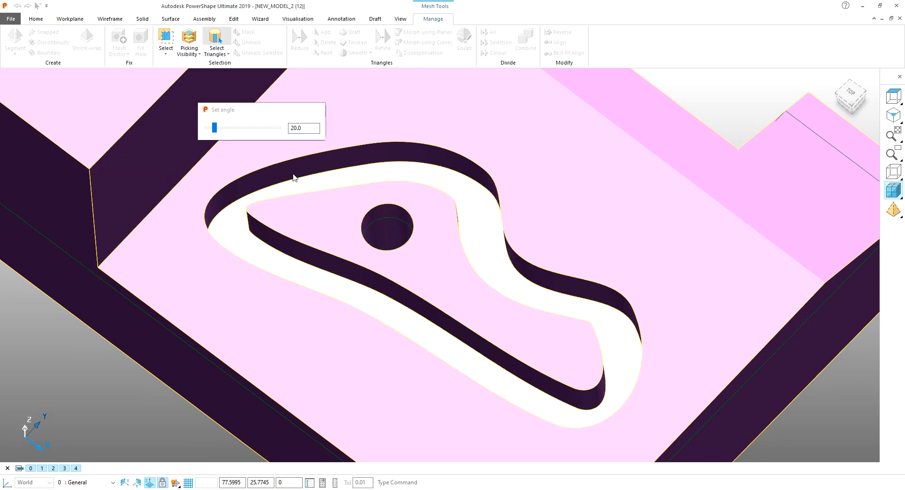
# - Redisplay the hidden items, and hide the mesh and main solid to leave the ring-shaped solid and pocket-floor plane
pyautogui.moveTo(293, 178); pyautogui.dragTo(484, 188, button='middle')
pyautogui.click(642, 80)
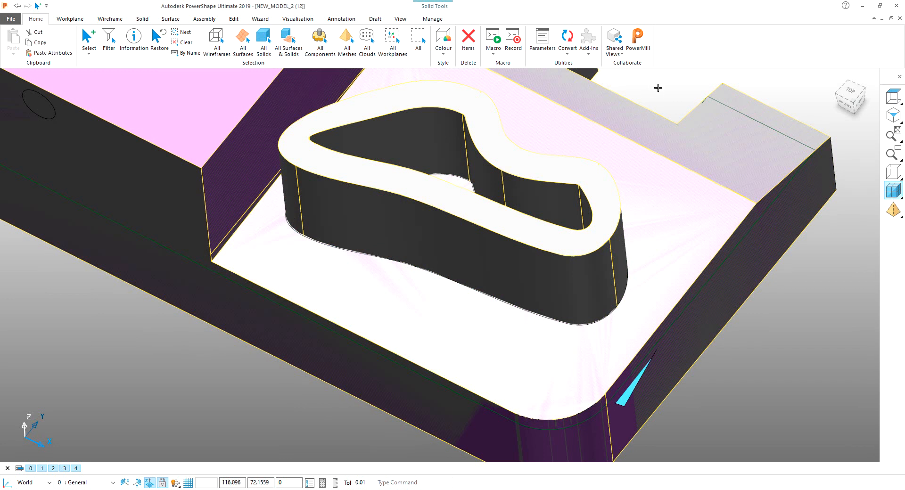
pyautogui.click(658, 87)
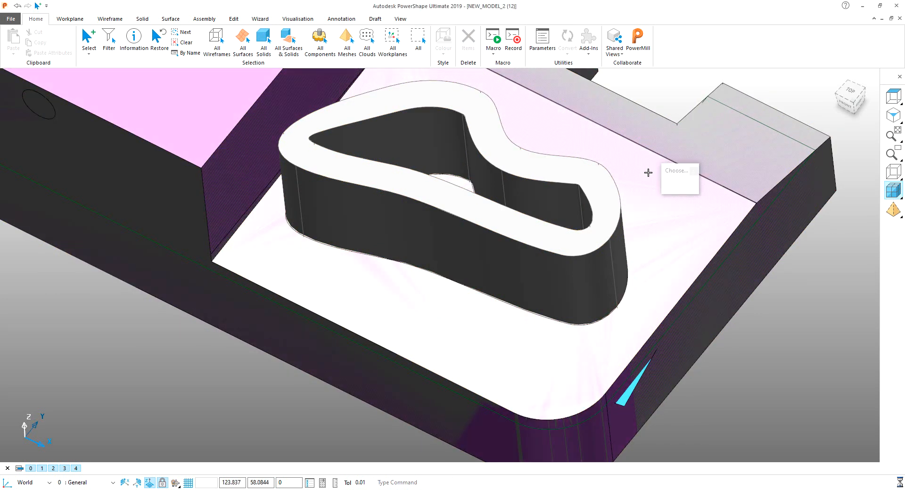
pyautogui.click(649, 173)
pyautogui.press('Delete')
pyautogui.hotkey('ctrl', 'j')
pyautogui.moveTo(648, 173); pyautogui.dragTo(661, 152, button='middle')
# - Make the ring-shaped solid active and trim off its lower part with the pocket-floor plane
pyautogui.click(667, 196)
pyautogui.moveTo(520, 202); pyautogui.dragTo(510, 173, button='middle')
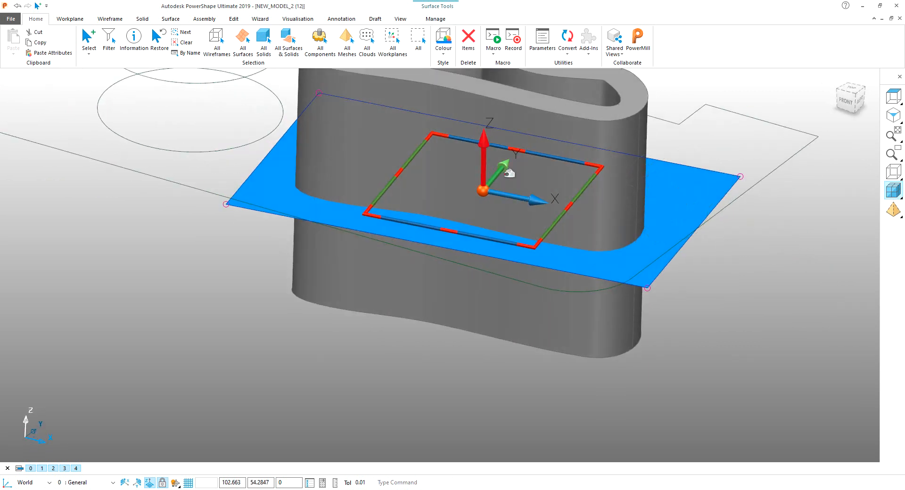
pyautogui.click(176, 227)
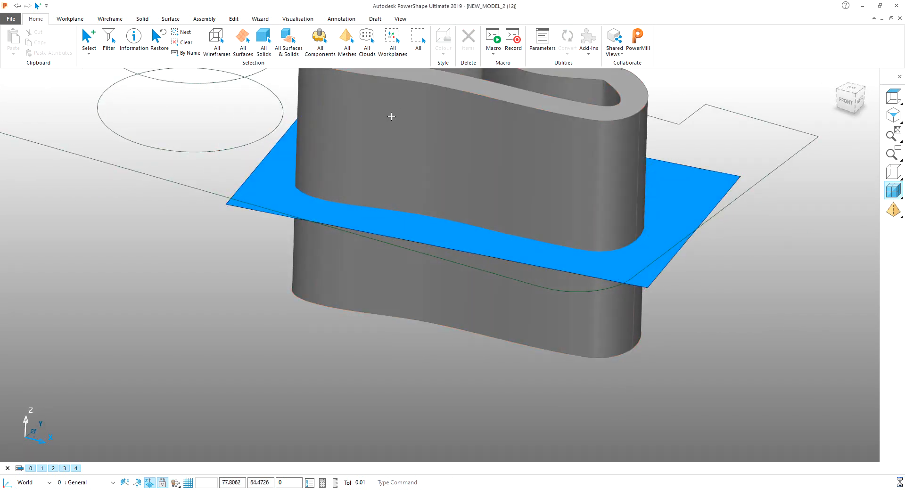
pyautogui.click(258, 35)
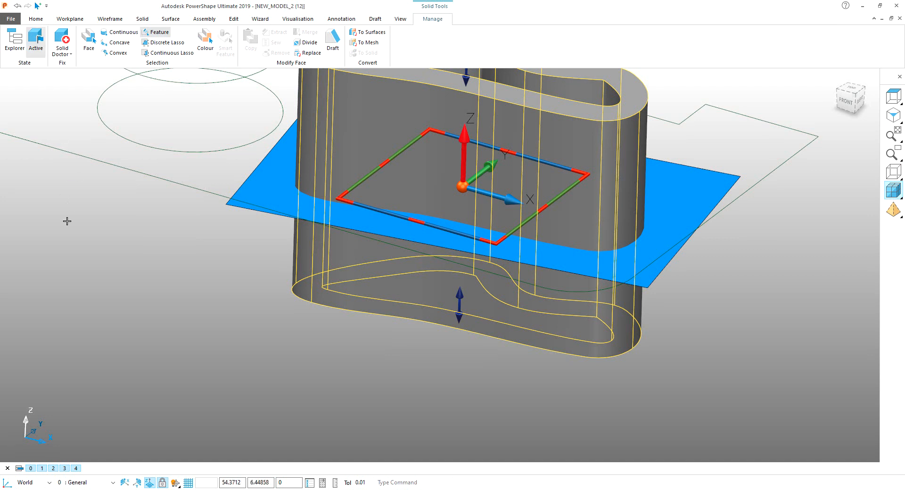
pyautogui.click(212, 226)
pyautogui.click(272, 167)
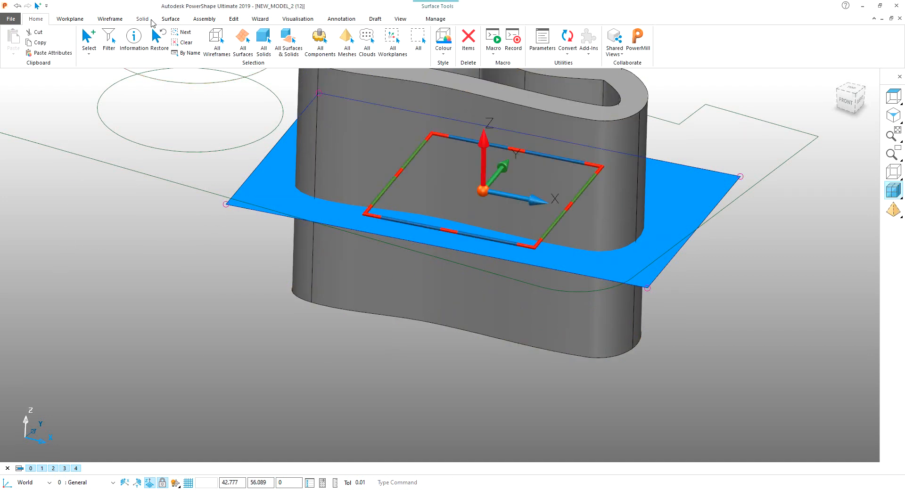
pyautogui.click(150, 19)
pyautogui.press('Delete')
# - Redisplay the main solid and mesh, and hide Mesh 1 so only the solids remain on display
pyautogui.moveTo(196, 247)
pyautogui.mouseDown(button='middle')
pyautogui.moveTo(244, 178)
pyautogui.moveTo(169, 267)
pyautogui.moveTo(675, 232)
pyautogui.moveTo(558, 193)
pyautogui.moveTo(528, 272)
pyautogui.moveTo(604, 191)
pyautogui.mouseUp(button='middle')
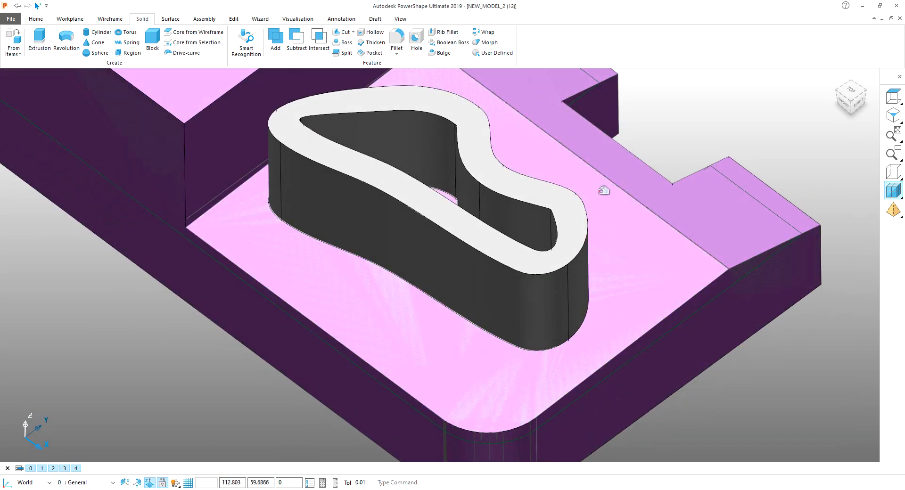
pyautogui.scroll(-2, 604, 190)
pyautogui.click(677, 138)
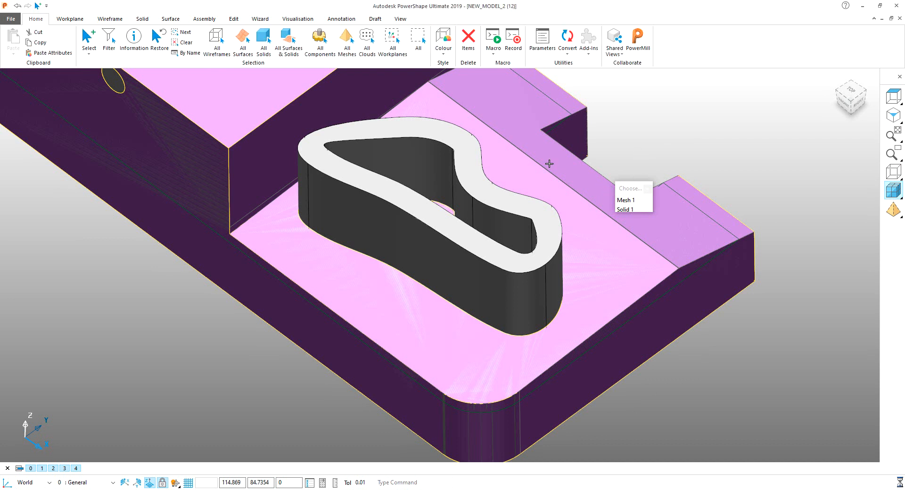
pyautogui.click(549, 149)
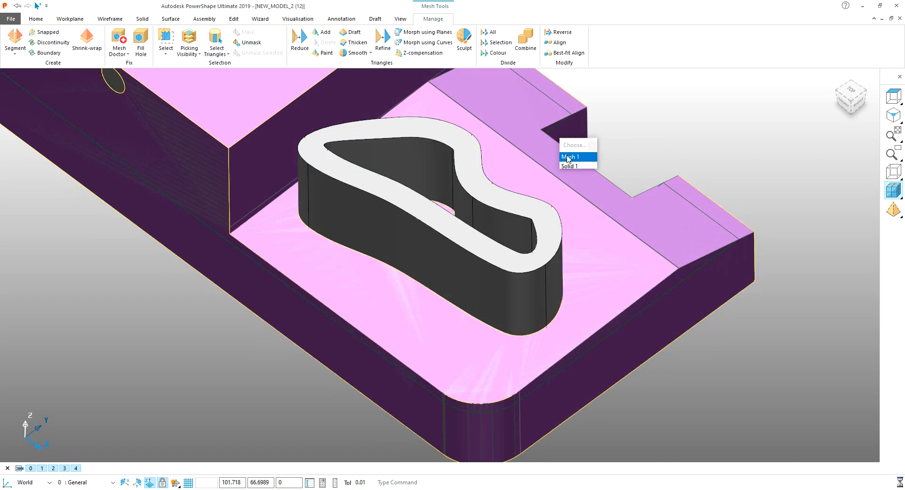
pyautogui.click(590, 148)
pyautogui.scroll(-3, 590, 147)
pyautogui.moveTo(448, 167); pyautogui.dragTo(454, 147, button='middle')
# - Make the main solid active and subtract the trimmed ring-shaped solid from it to cut the curved pocket
pyautogui.click(455, 147)
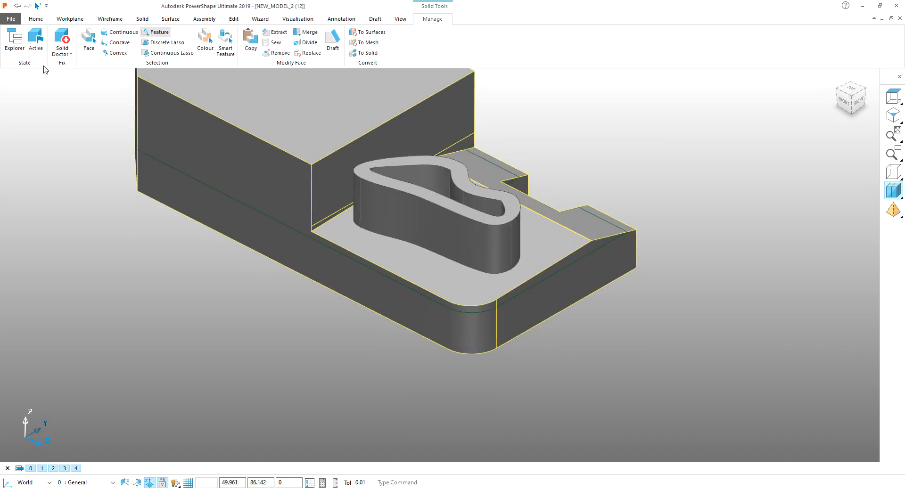
pyautogui.click(381, 206)
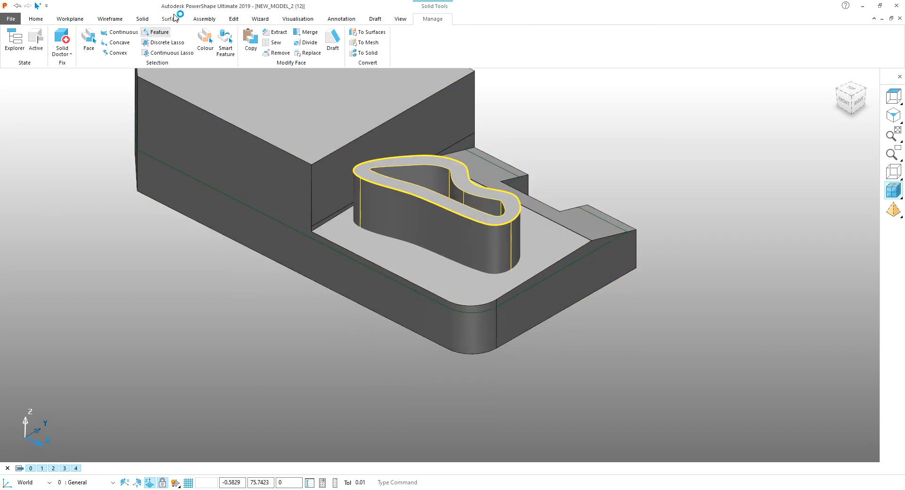
pyautogui.moveTo(194, 260); pyautogui.dragTo(614, 268, button='middle')
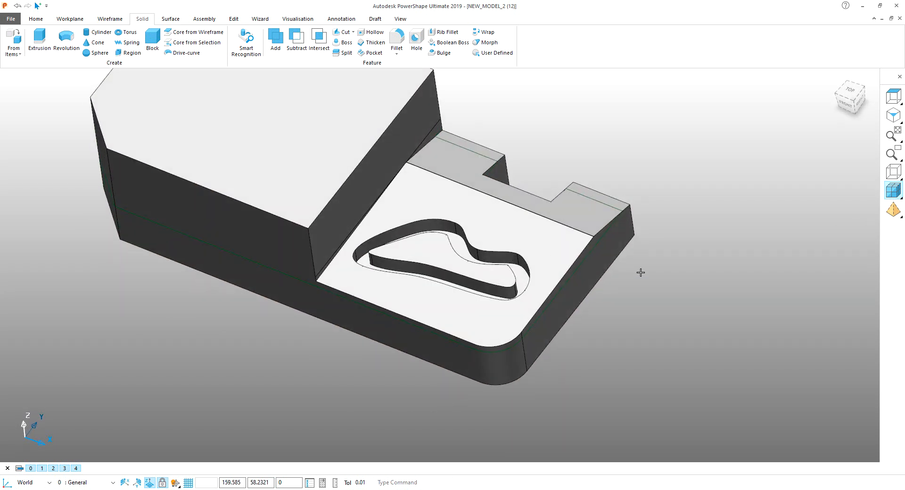
pyautogui.click(641, 273)
# - Redisplay the mesh and hide the main solid to expose the round hole inside the curved pocket
pyautogui.scroll(4, 474, 278)
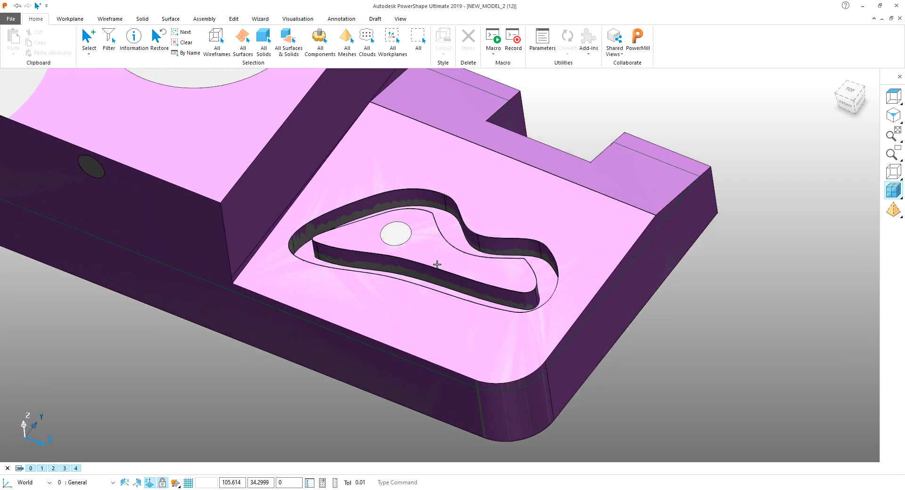
pyautogui.click(376, 215)
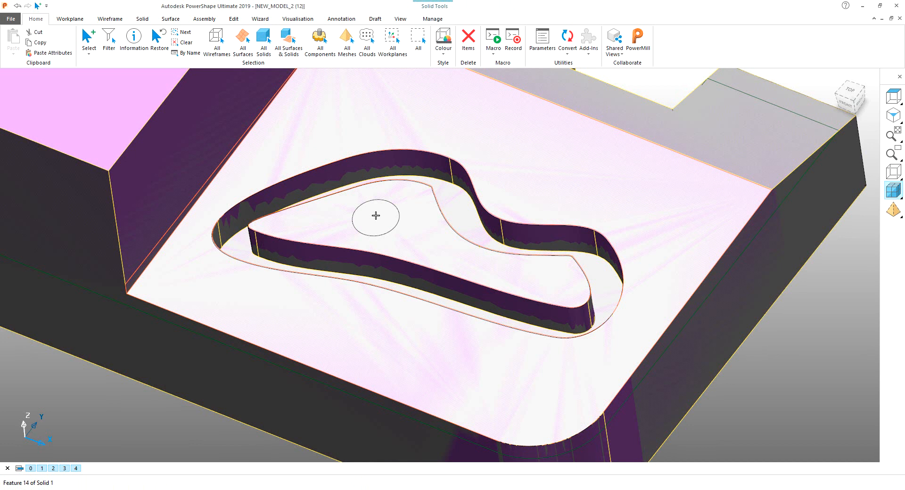
pyautogui.press('Delete')
pyautogui.moveTo(375, 216)
pyautogui.mouseDown(button='middle')
pyautogui.moveTo(390, 257)
pyautogui.moveTo(385, 224)
pyautogui.mouseUp(button='middle')
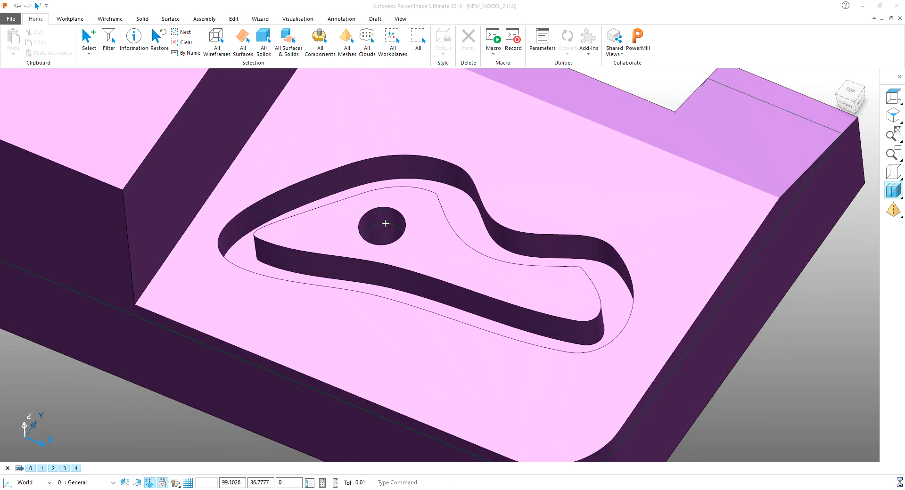
# - Extrude the round hole's edge curve inside the curved pocket into a solid cylinder, 50 in both directions
pyautogui.click(400, 228)
pyautogui.scroll(-6, 394, 250)
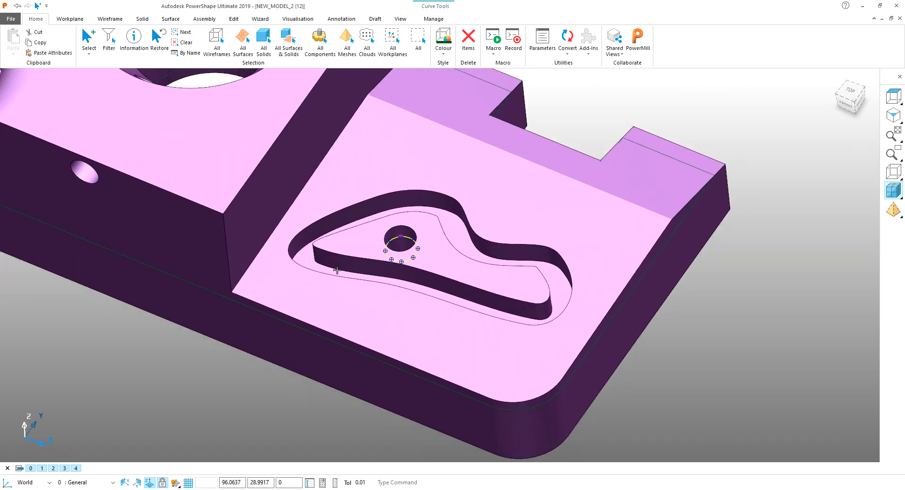
pyautogui.moveTo(335, 270); pyautogui.dragTo(344, 212, button='middle')
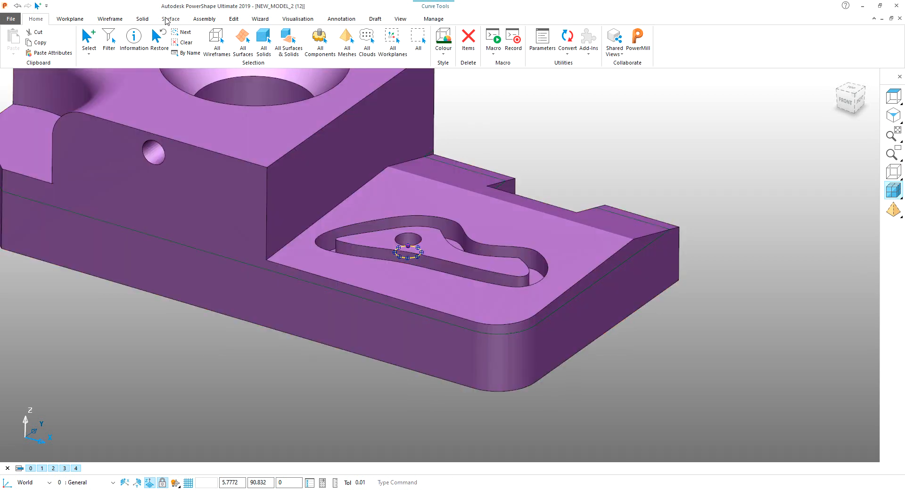
pyautogui.click(142, 19)
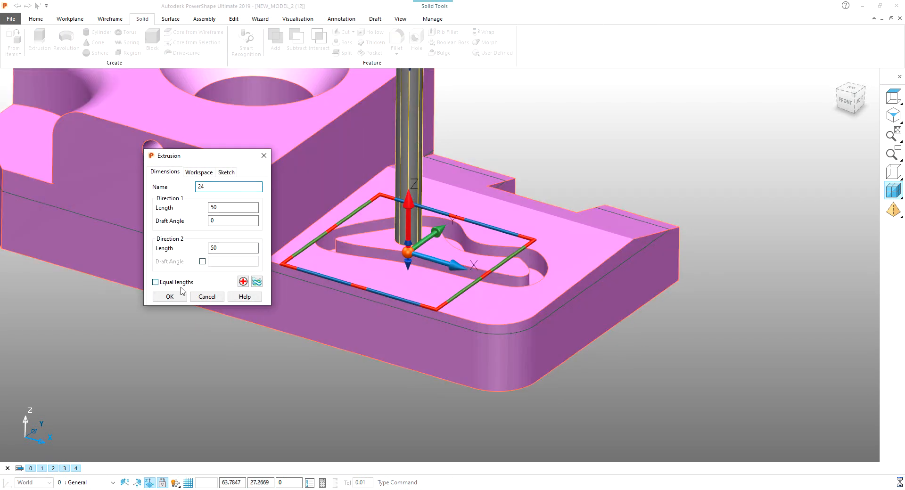
pyautogui.click(175, 296)
pyautogui.click(604, 154)
pyautogui.scroll(-4, 516, 199)
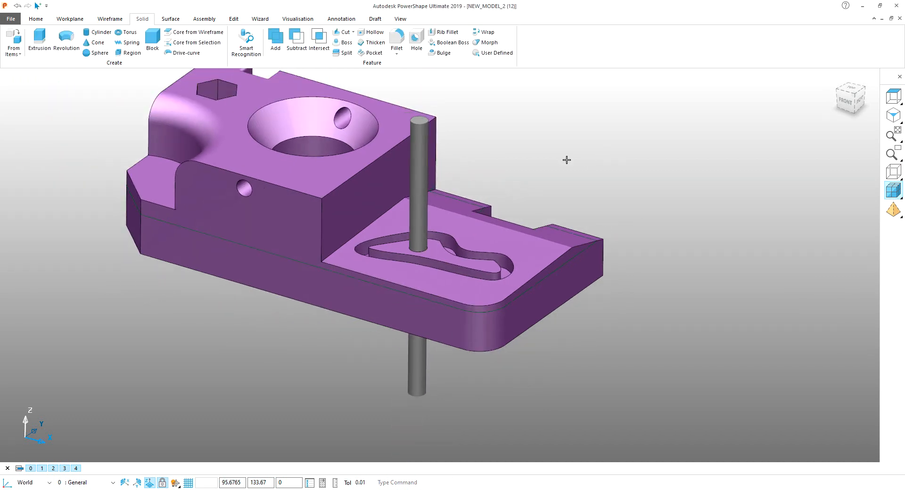
# - Redisplay the main solid and subtract the thin extruded cylinder from it to cut the round hole
pyautogui.hotkey('ctrl', 'v')
pyautogui.click(566, 159)
pyautogui.click(421, 193)
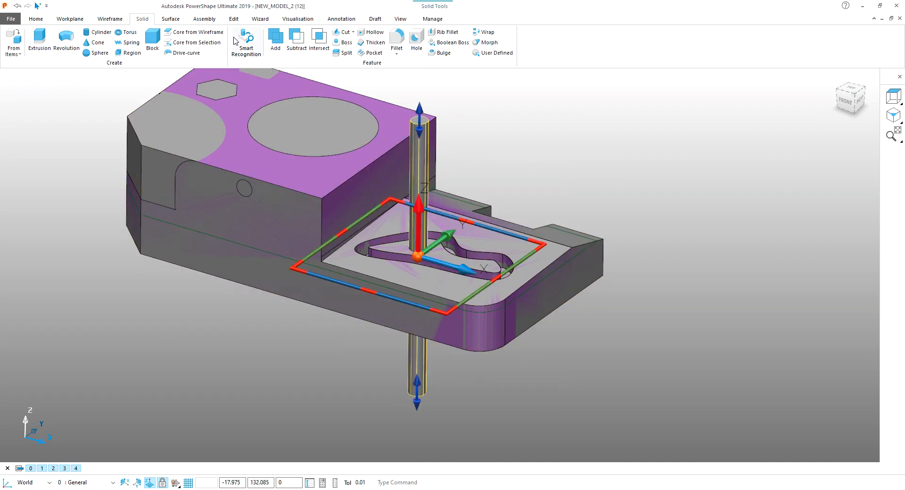
pyautogui.moveTo(492, 142); pyautogui.dragTo(540, 203, button='middle')
pyautogui.click(857, 87)
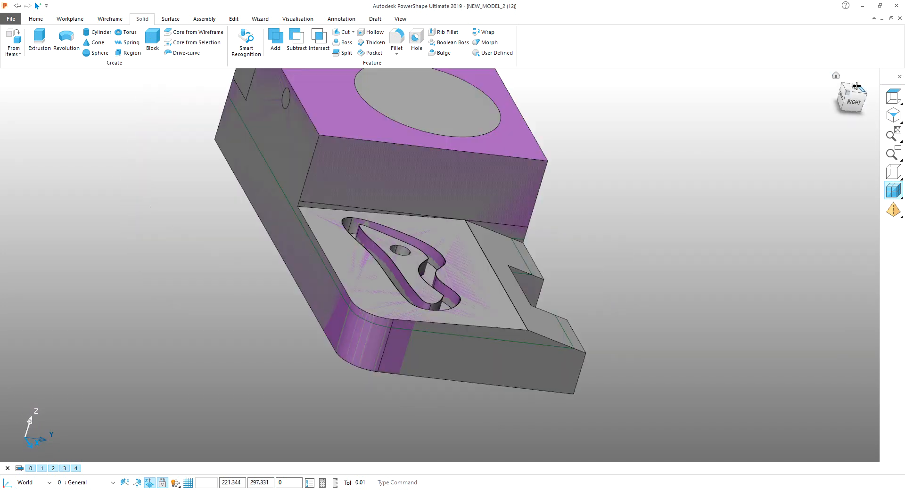
# - Display only the mesh and select the triangles on the vertical wall of the rounded corner recess for manual segmentation
pyautogui.scroll(3, 715, 168)
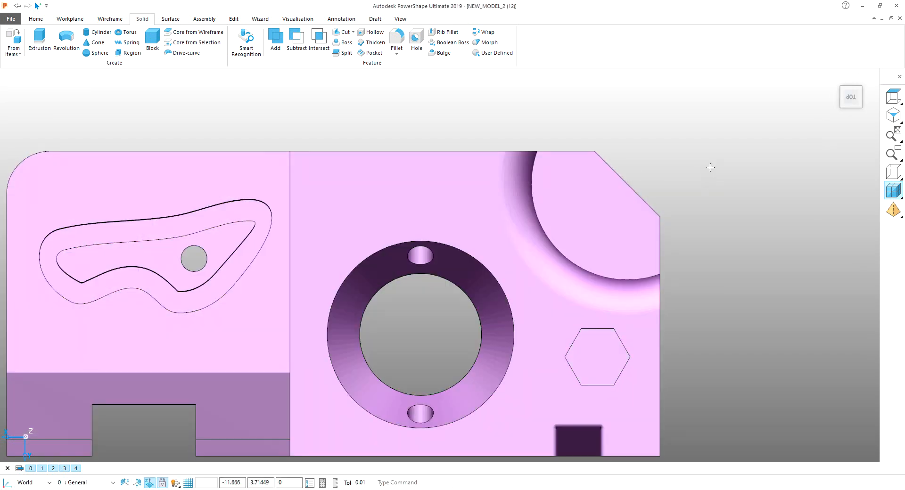
pyautogui.moveTo(595, 279)
pyautogui.mouseDown(button='middle')
pyautogui.moveTo(615, 203)
pyautogui.moveTo(673, 203)
pyautogui.moveTo(269, 137)
pyautogui.moveTo(471, 248)
pyautogui.moveTo(404, 66)
pyautogui.mouseUp(button='middle')
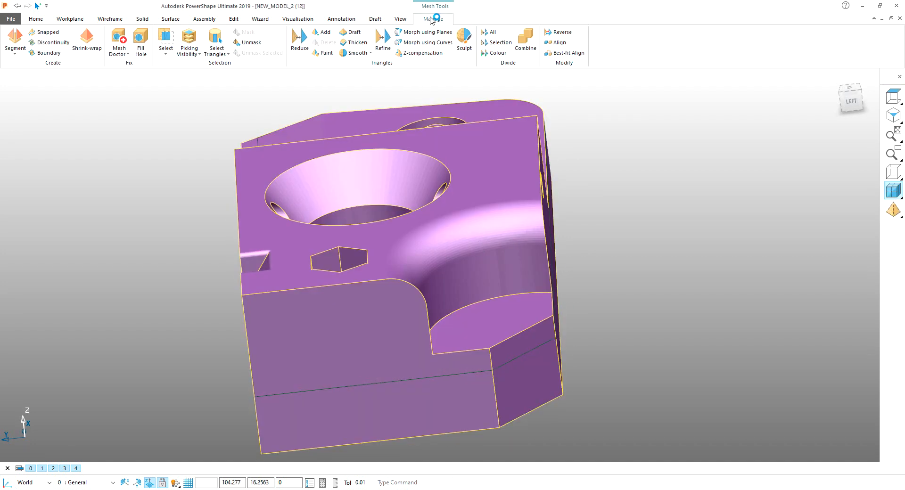
pyautogui.click(16, 50)
pyautogui.click(30, 91)
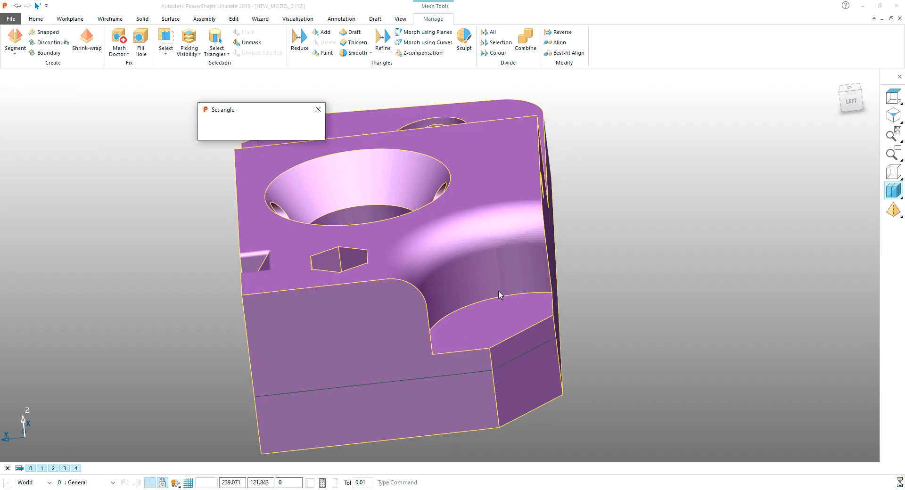
pyautogui.click(491, 273)
pyautogui.moveTo(463, 285); pyautogui.dragTo(451, 295)
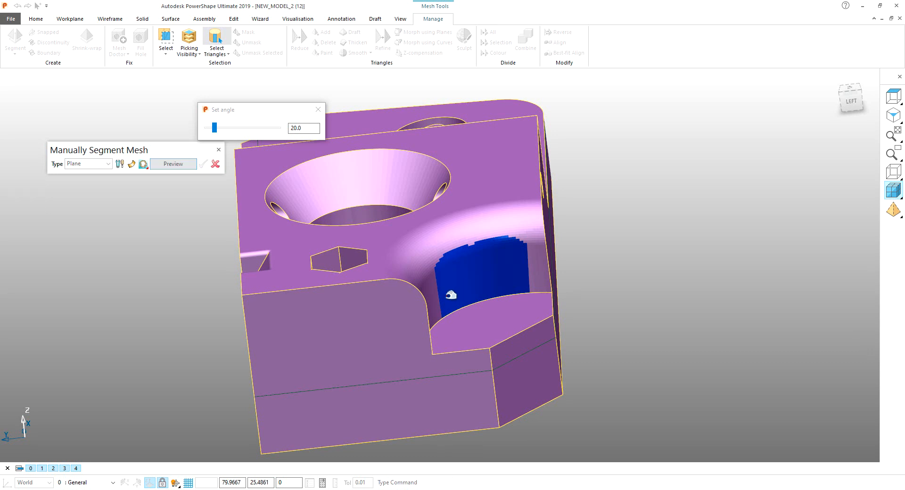
pyautogui.moveTo(442, 299); pyautogui.dragTo(431, 310, button='middle')
pyautogui.click(420, 315)
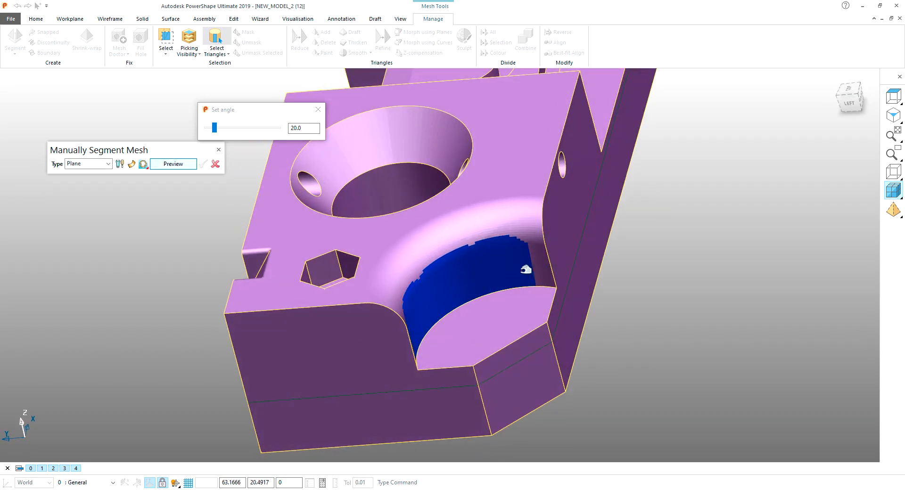
pyautogui.click(545, 261)
pyautogui.moveTo(515, 275); pyautogui.dragTo(299, 249, button='middle')
# - Set the segment type to Cylinder and create the cylinder surface from the selected recess wall
pyautogui.click(109, 164)
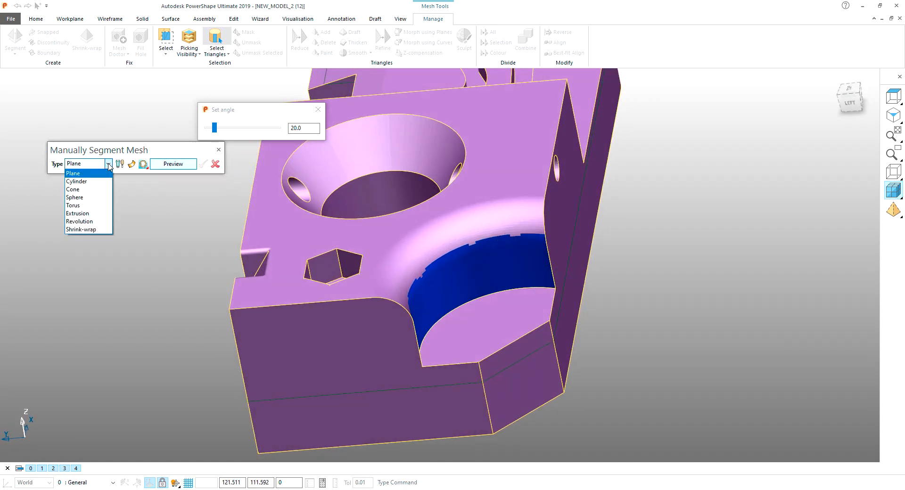
pyautogui.click(101, 182)
pyautogui.click(172, 165)
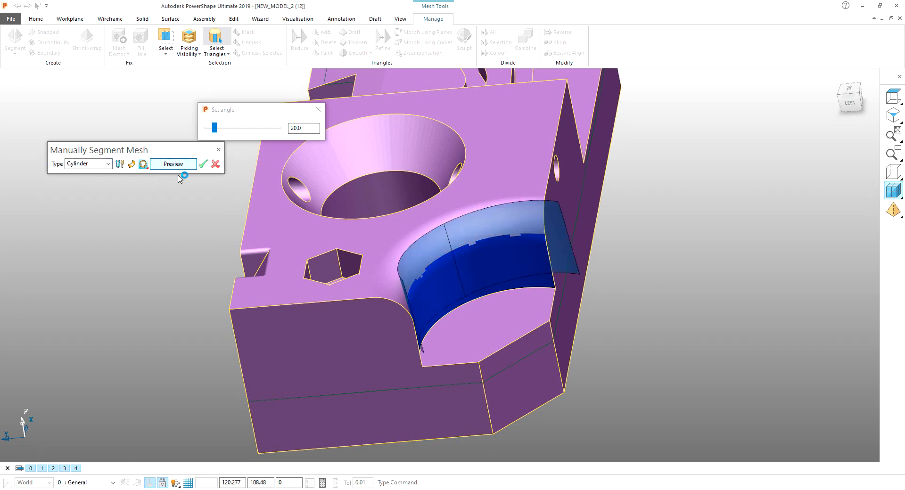
pyautogui.click(203, 165)
pyautogui.click(215, 165)
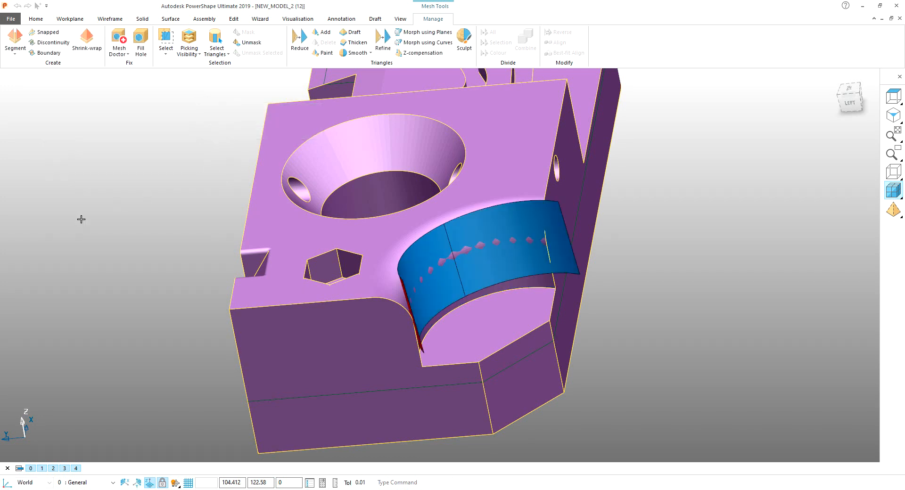
# - Undo the cylinder surface created on the recess wall
pyautogui.click(81, 220)
pyautogui.moveTo(400, 283); pyautogui.dragTo(470, 233, button='middle')
pyautogui.hotkey('ctrl', 'z')
# - Draw an arc of radius about 22 along the floor edge of the rounded corner recess, through points on the mesh
pyautogui.scroll(2, 484, 280)
pyautogui.scroll(2, 487, 281)
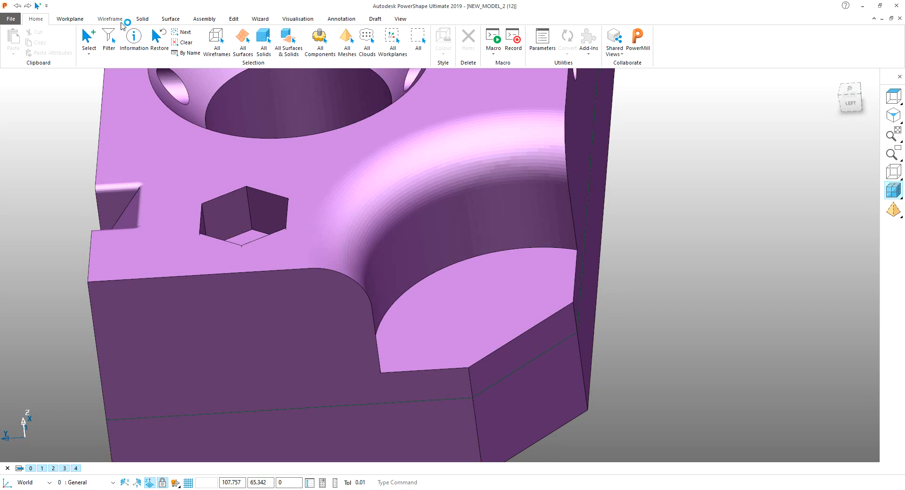
pyautogui.click(118, 20)
pyautogui.click(42, 94)
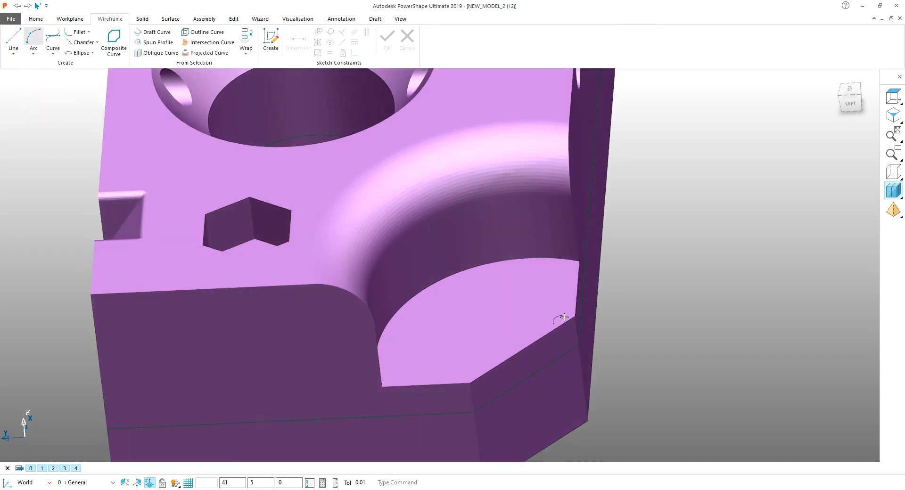
pyautogui.scroll(4, 563, 316)
pyautogui.click(556, 301)
pyautogui.scroll(-3, 376, 311)
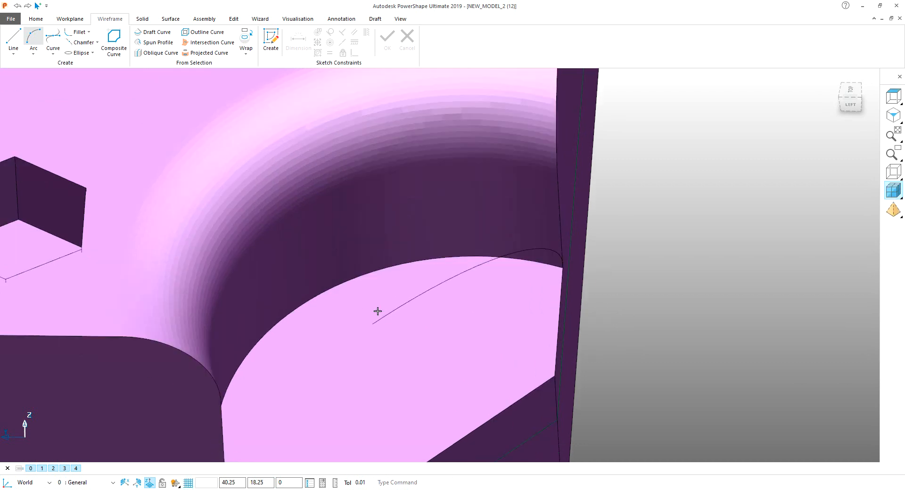
pyautogui.click(272, 378)
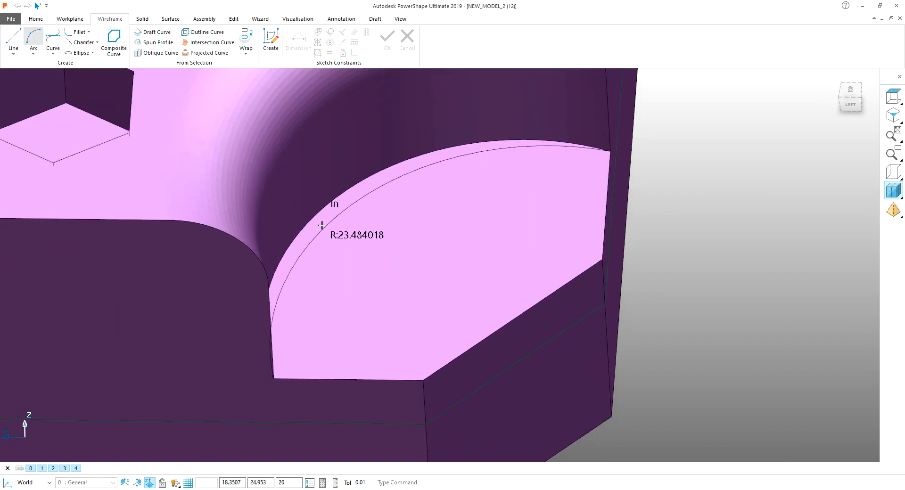
pyautogui.click(399, 257)
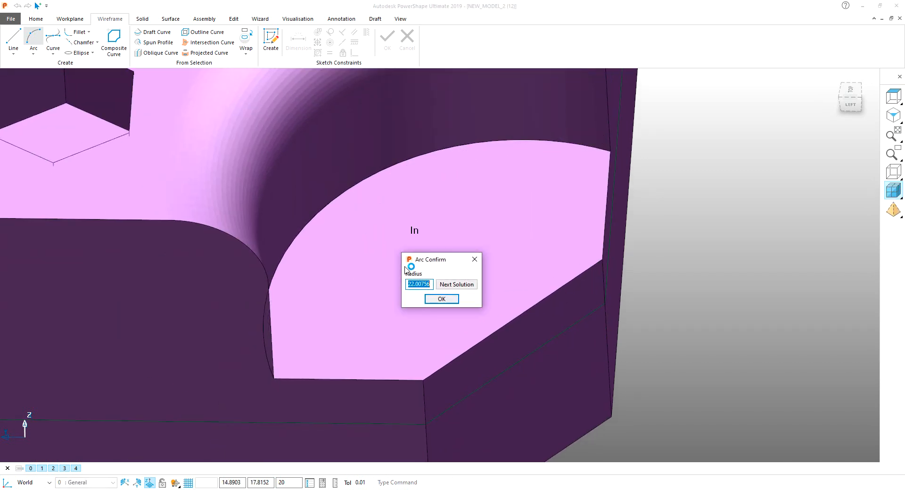
pyautogui.click(441, 301)
pyautogui.scroll(-4, 589, 217)
pyautogui.rightClick(668, 157)
pyautogui.click(683, 163)
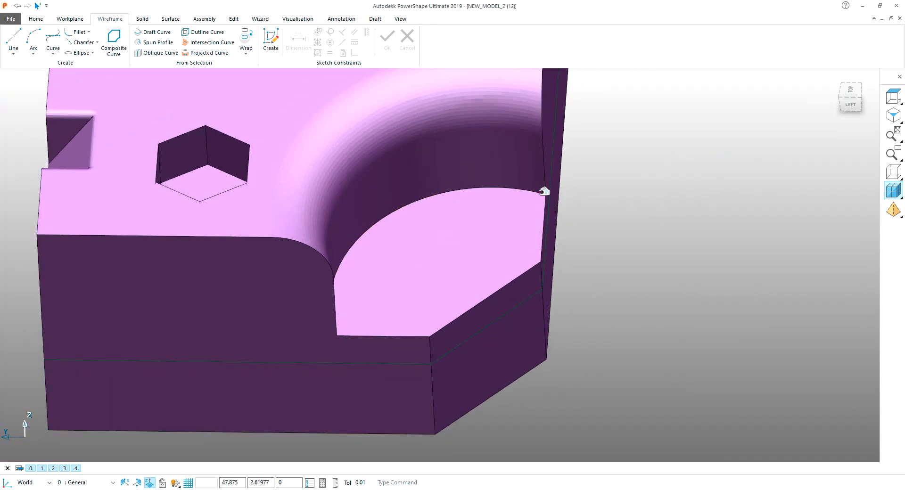
# - Extend both ends of the recess arc beyond the outer faces of the part
pyautogui.click(544, 191)
pyautogui.click(565, 202)
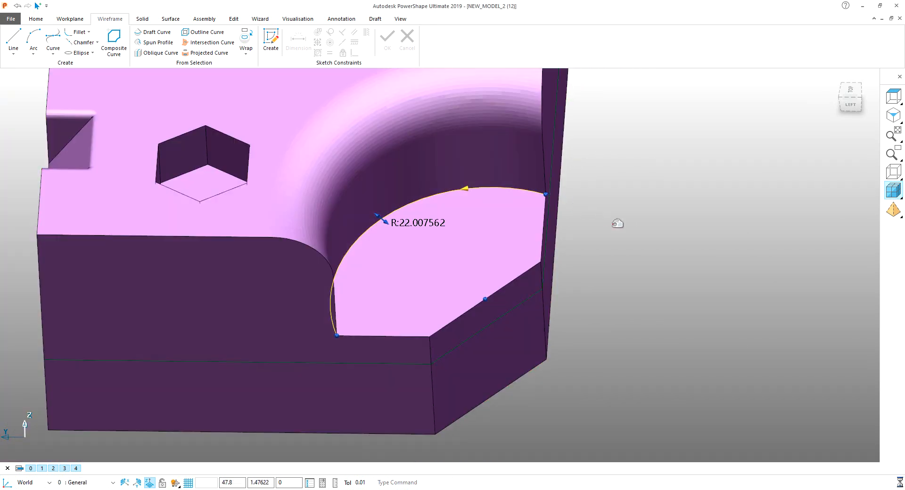
pyautogui.moveTo(545, 194); pyautogui.dragTo(636, 271)
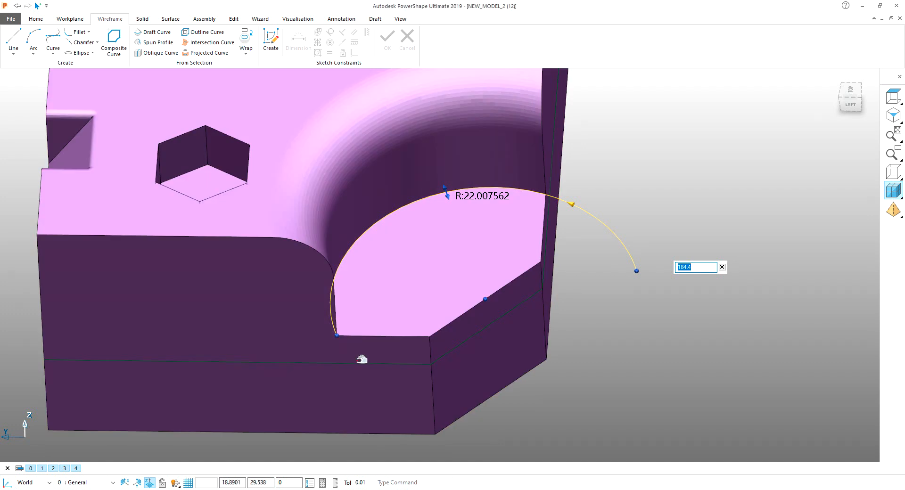
pyautogui.moveTo(337, 336); pyautogui.dragTo(475, 411)
pyautogui.click(633, 237)
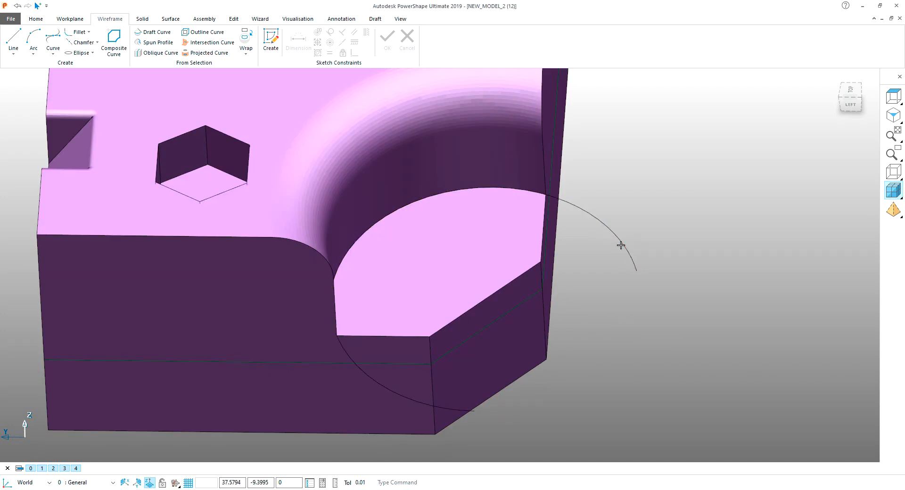
# - Edit the recess arc's properties to turn it into a full 360-degree circle
pyautogui.click(621, 245)
pyautogui.doubleClick(625, 242)
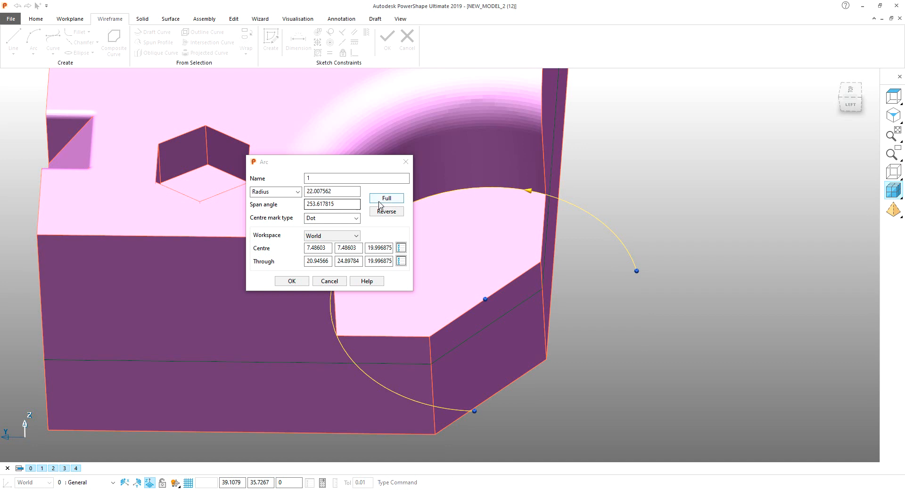
pyautogui.click(379, 202)
pyautogui.click(290, 279)
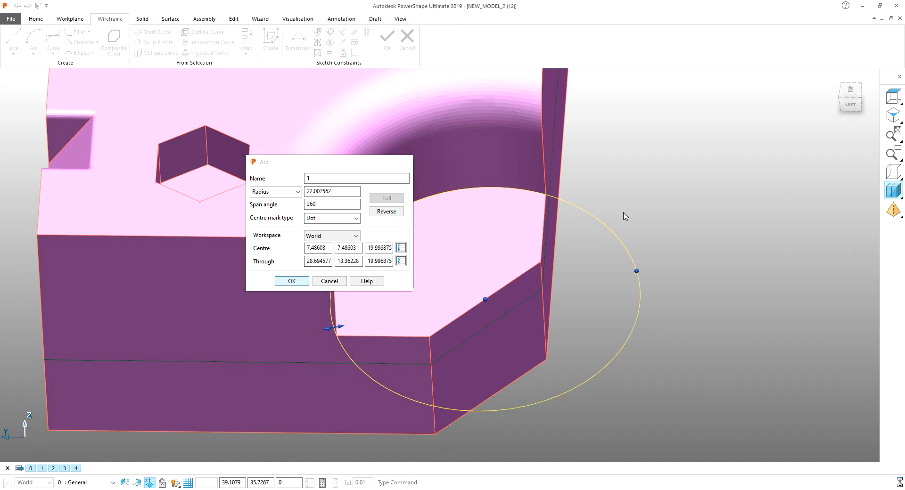
pyautogui.click(618, 229)
# - Extrude the full circle upward from the recess floor into a solid cylinder
pyautogui.scroll(-3, 443, 257)
pyautogui.moveTo(429, 258); pyautogui.dragTo(430, 244, button='middle')
pyautogui.click(570, 247)
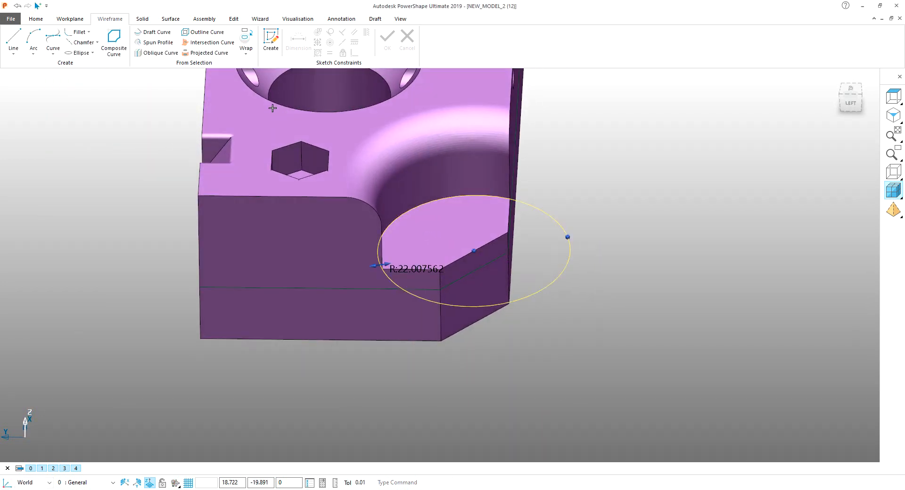
pyautogui.click(142, 19)
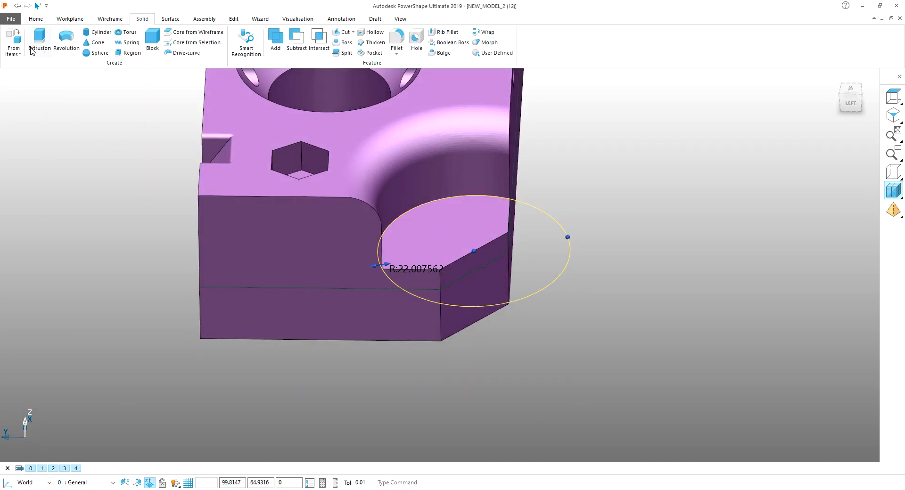
pyautogui.click(623, 109)
# - Redisplay the main solid and subtract the large cylinder from it to cut the rounded corner recess
pyautogui.moveTo(533, 202); pyautogui.dragTo(531, 176, button='middle')
pyautogui.hotkey('ctrl', 'l')
pyautogui.click(651, 153)
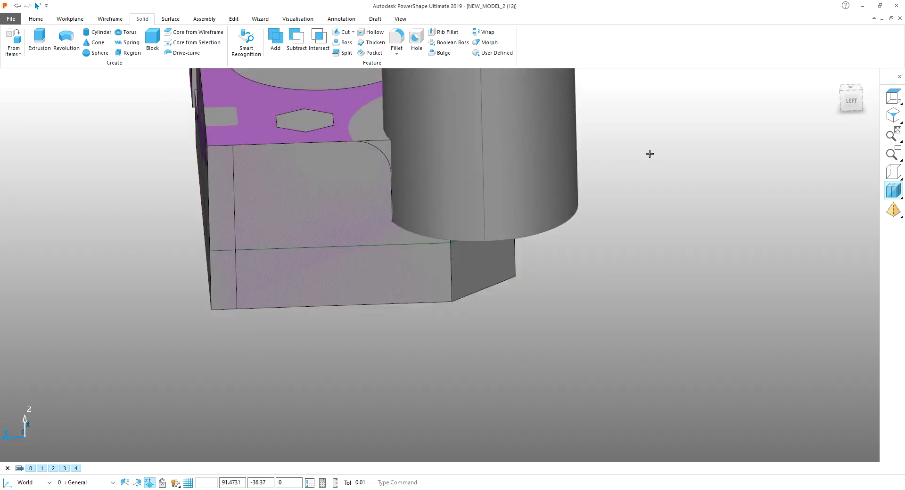
pyautogui.click(516, 146)
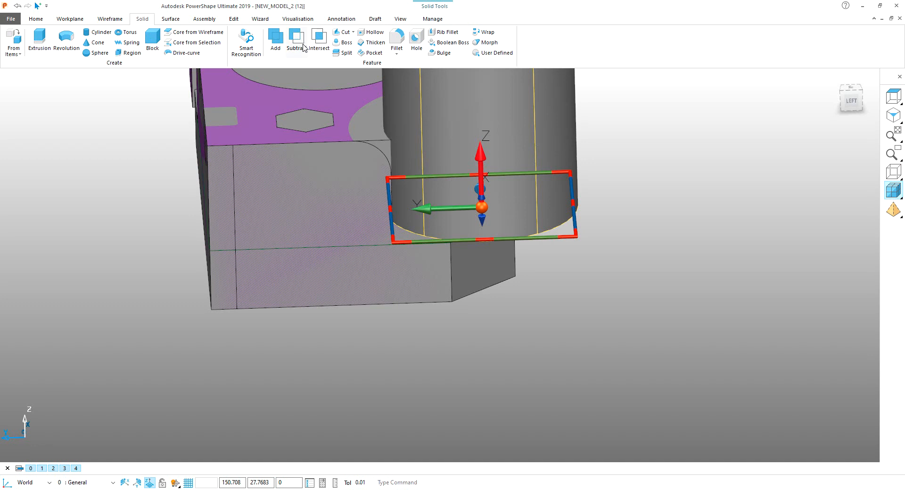
pyautogui.click(297, 43)
# - Fillet the upper curved edge of the corner recess with a radius of 8
pyautogui.moveTo(69, 156); pyautogui.dragTo(404, 188, button='middle')
pyautogui.scroll(2, 408, 185)
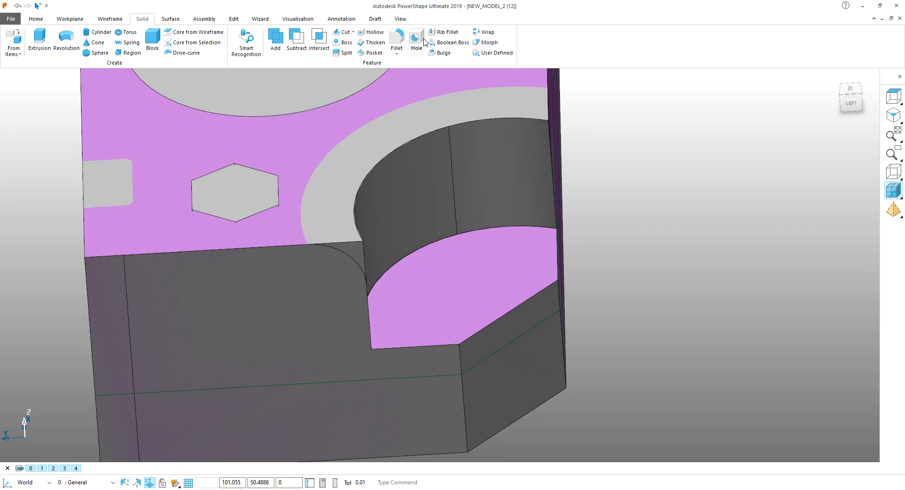
pyautogui.click(400, 145)
pyautogui.doubleClick(77, 29)
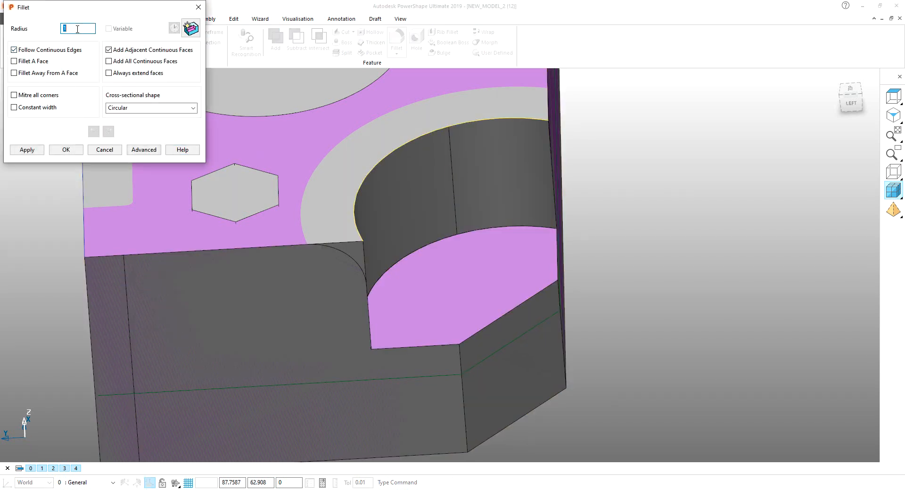
pyautogui.click(38, 148)
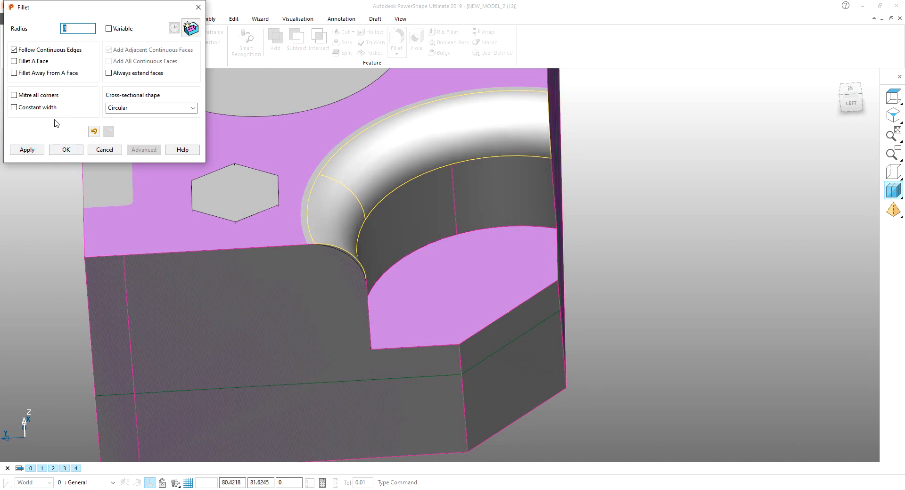
pyautogui.click(683, 146)
# - Section the mesh along the Z axis at 37.6 and create wireframe curves from that section
pyautogui.moveTo(625, 184); pyautogui.dragTo(570, 264, button='middle')
pyautogui.click(849, 92)
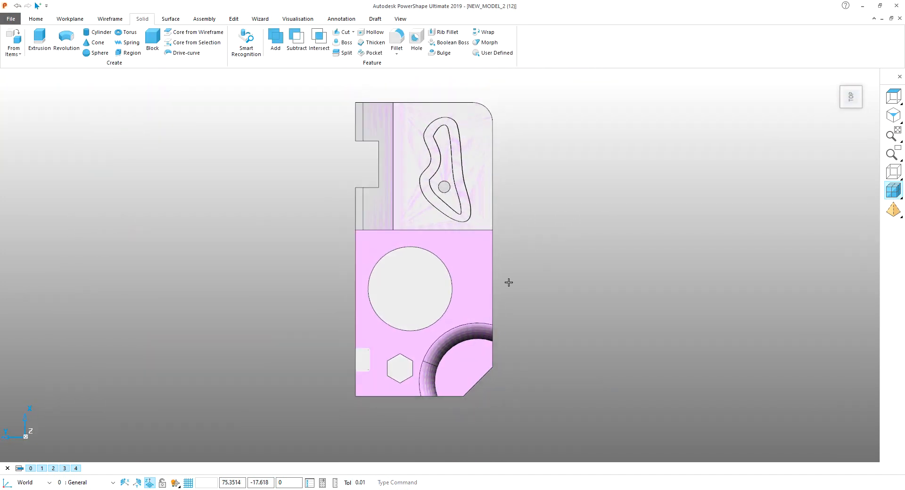
pyautogui.scroll(5, 461, 318)
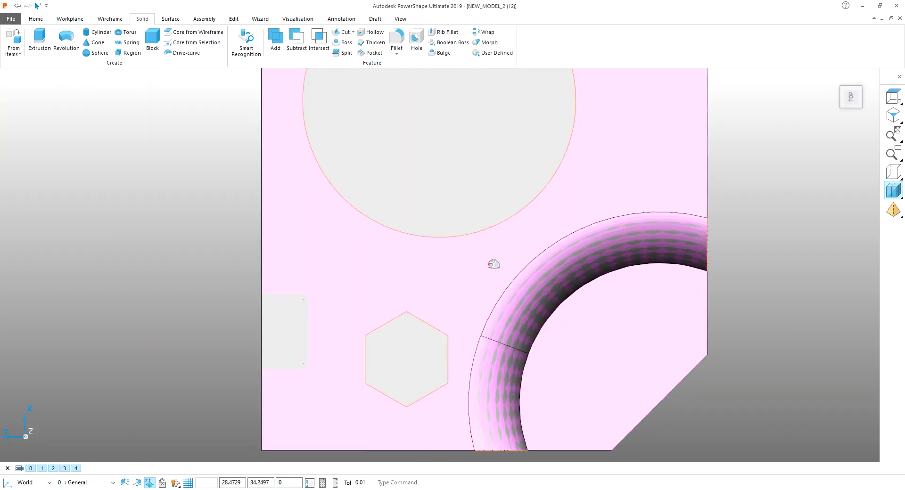
pyautogui.scroll(-2, 423, 360)
pyautogui.moveTo(423, 359); pyautogui.dragTo(392, 219, button='middle')
pyautogui.click(386, 185)
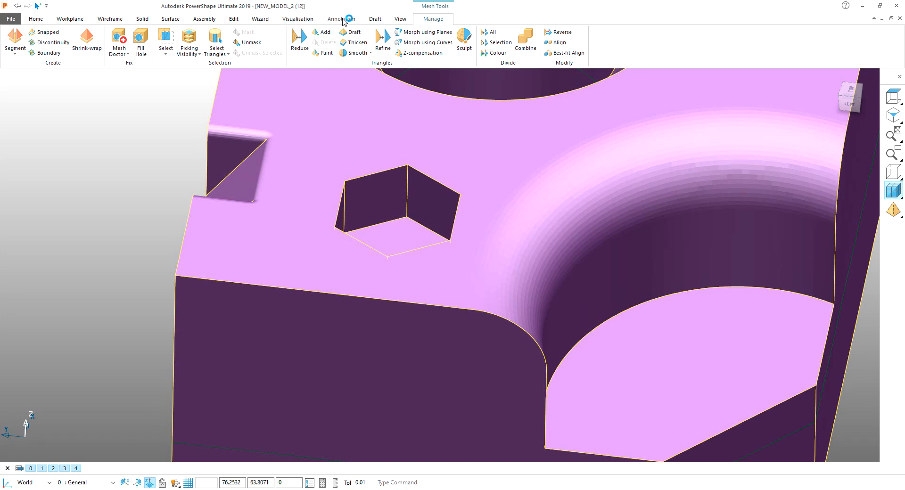
pyautogui.click(298, 19)
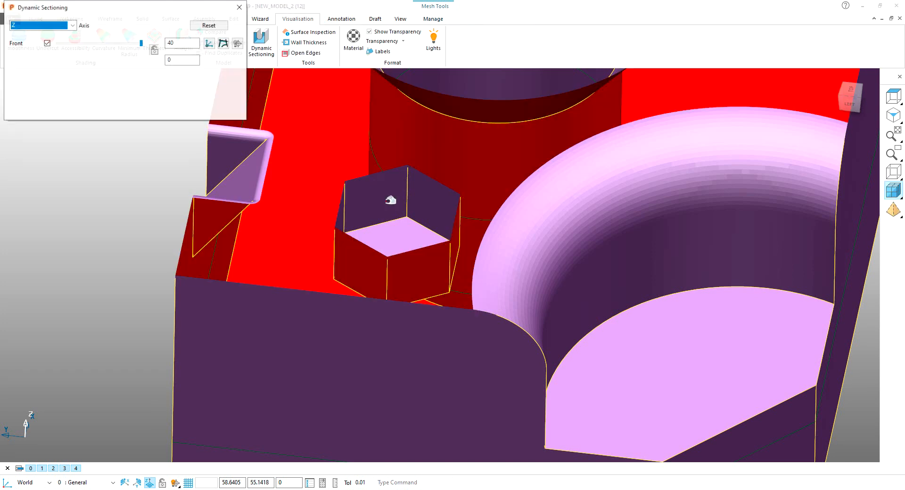
pyautogui.moveTo(125, 42); pyautogui.dragTo(118, 45)
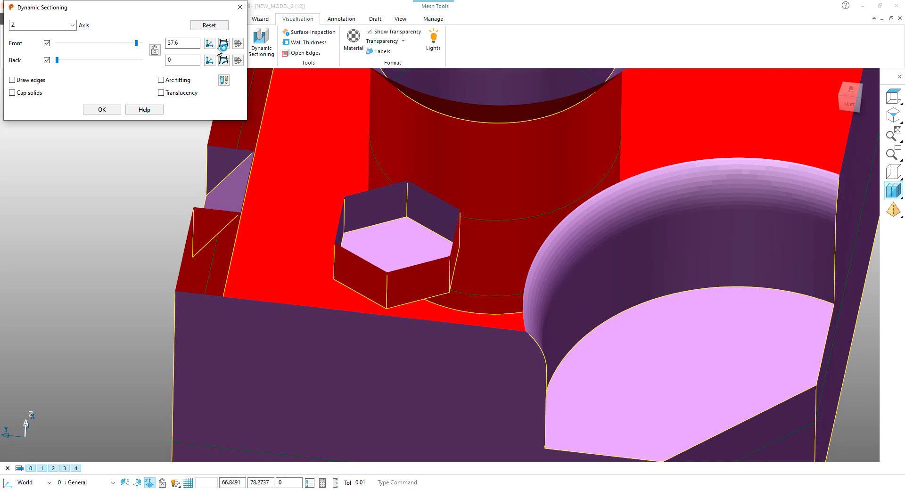
pyautogui.click(105, 110)
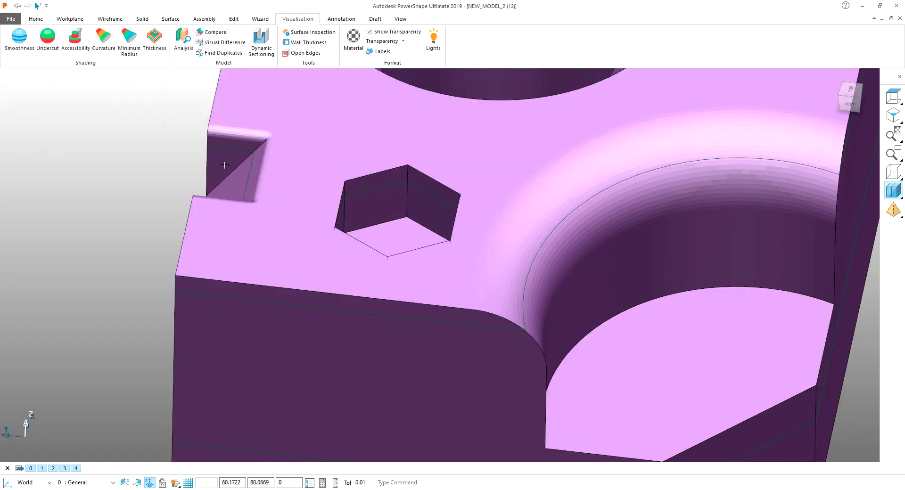
# - Extrude the hexagonal pocket's section curve into a solid prism with equal lengths of 20 in both directions
pyautogui.moveTo(411, 185); pyautogui.dragTo(327, 202, button='middle')
pyautogui.click(378, 236)
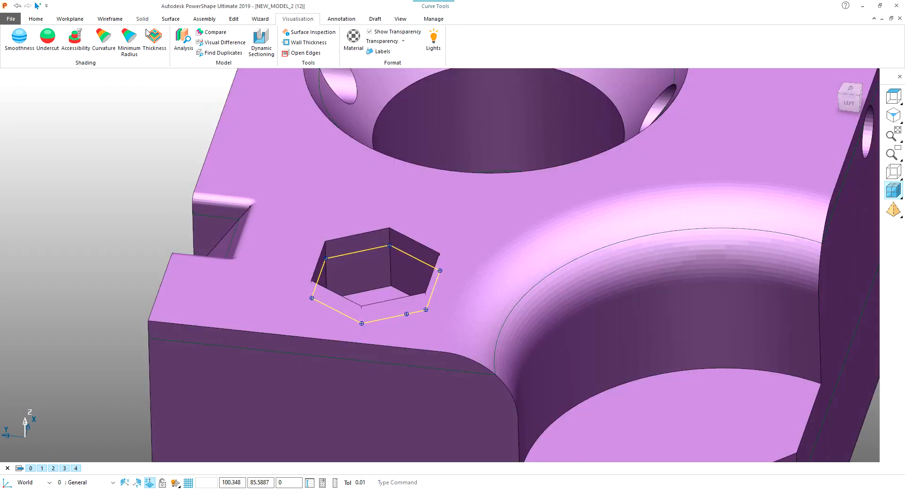
pyautogui.click(142, 19)
pyautogui.moveTo(219, 230); pyautogui.dragTo(210, 170, button='middle')
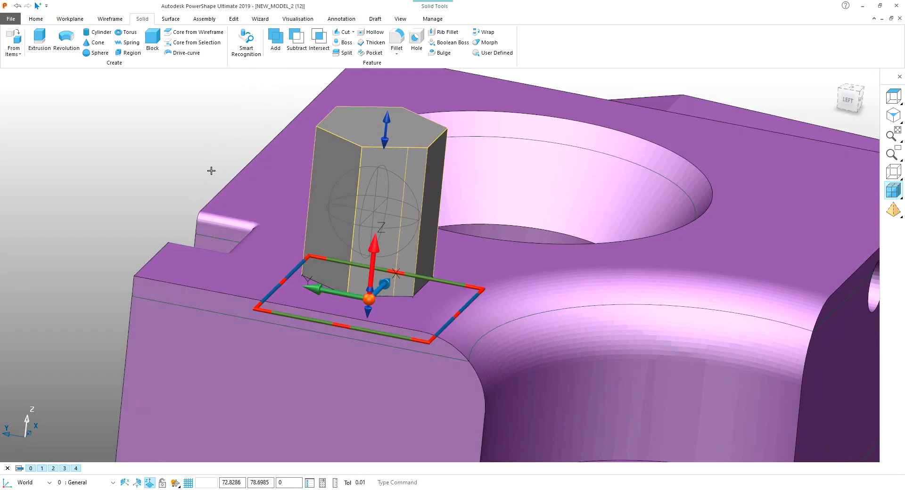
pyautogui.doubleClick(335, 182)
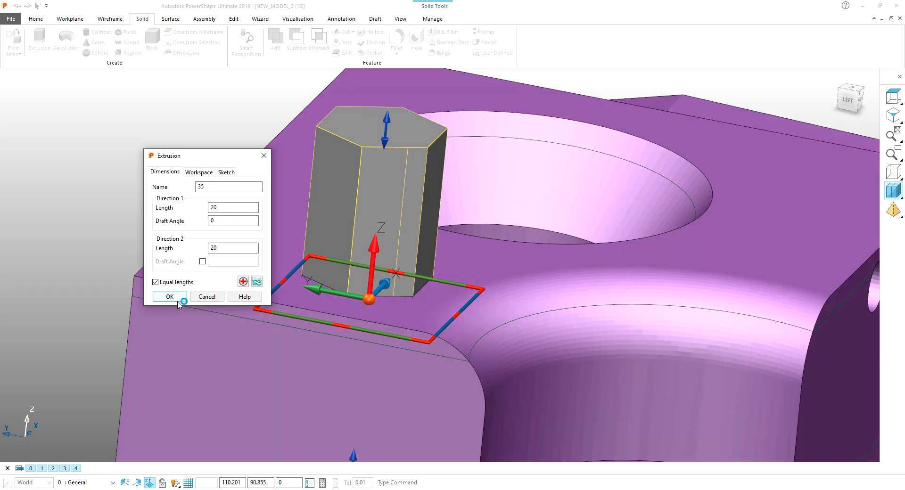
pyautogui.click(176, 298)
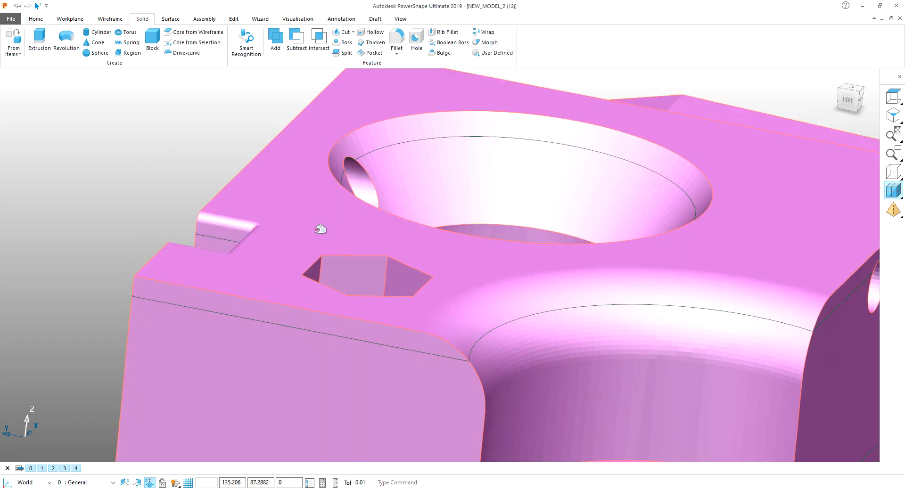
# - Create a plane surface on the floor of the hexagonal pocket and enlarge it beyond the pocket's sides
pyautogui.scroll(-4, 350, 221)
pyautogui.moveTo(350, 222); pyautogui.dragTo(370, 318, button='middle')
pyautogui.scroll(4, 370, 319)
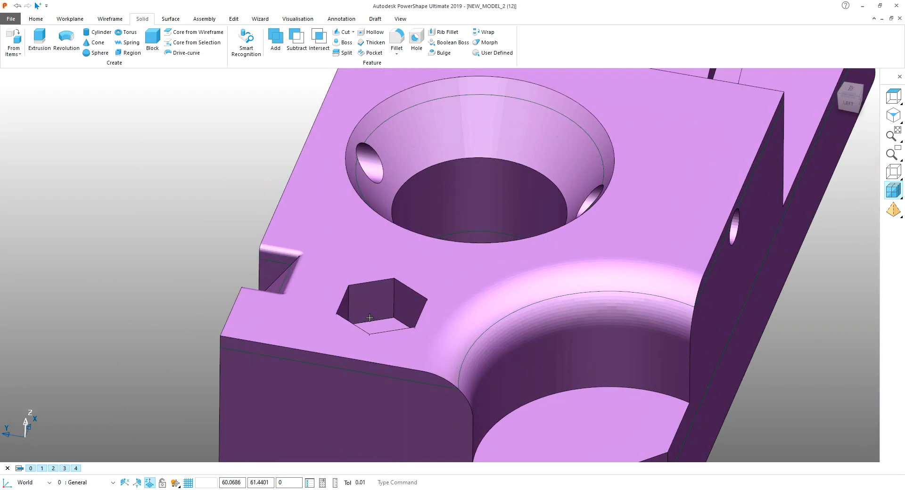
pyautogui.moveTo(401, 267); pyautogui.dragTo(190, 88, button='middle')
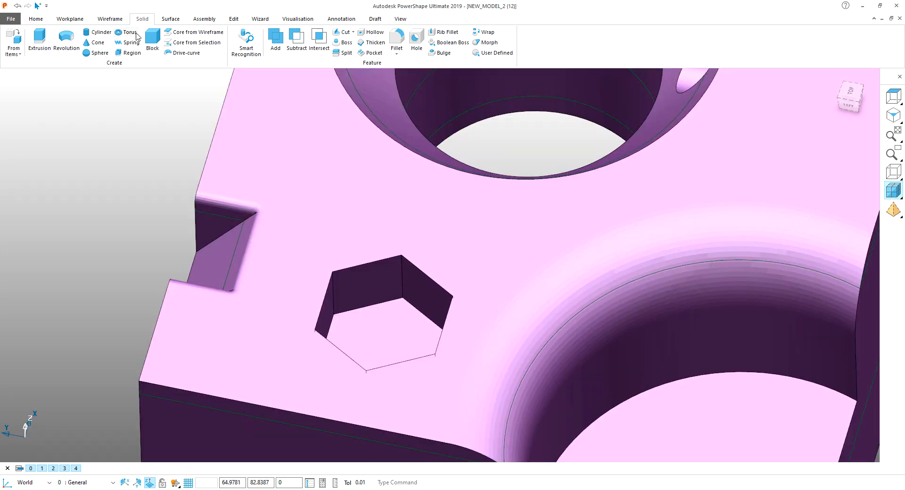
pyautogui.click(171, 19)
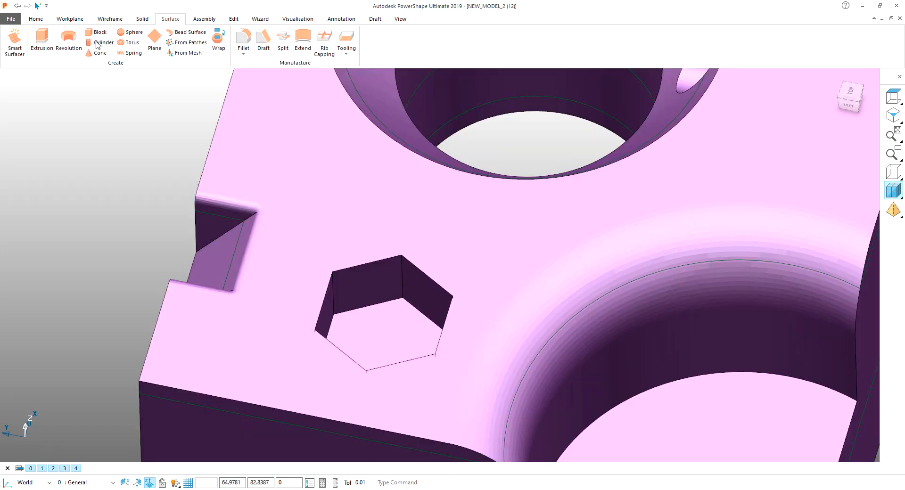
pyautogui.click(370, 318)
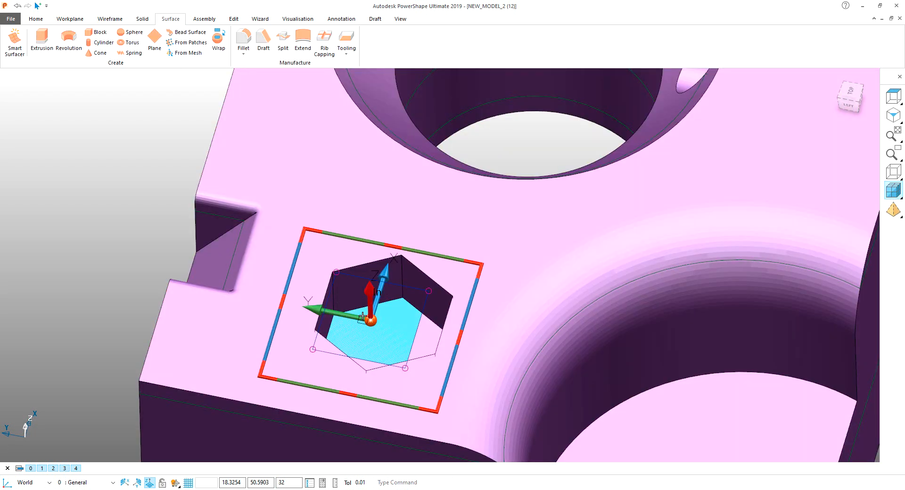
pyautogui.moveTo(369, 317); pyautogui.dragTo(142, 204, button='middle')
pyautogui.click(427, 309)
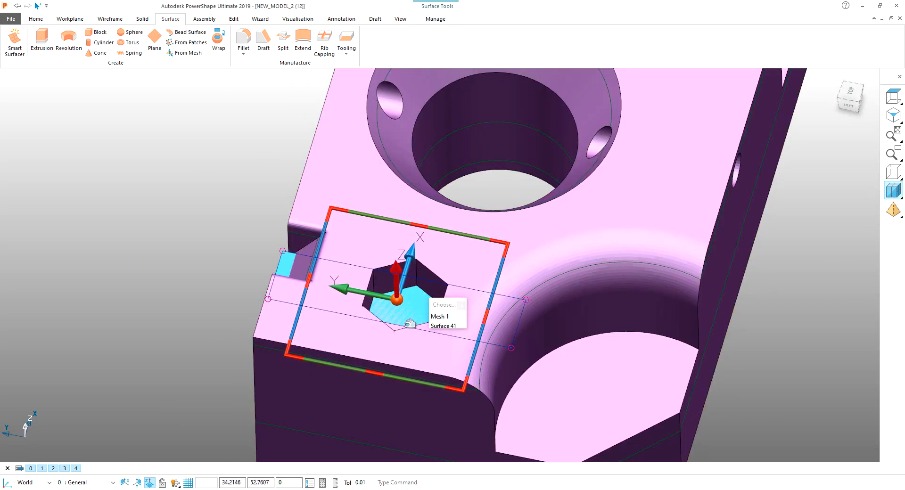
pyautogui.click(113, 253)
pyautogui.moveTo(113, 253); pyautogui.dragTo(105, 223, button='middle')
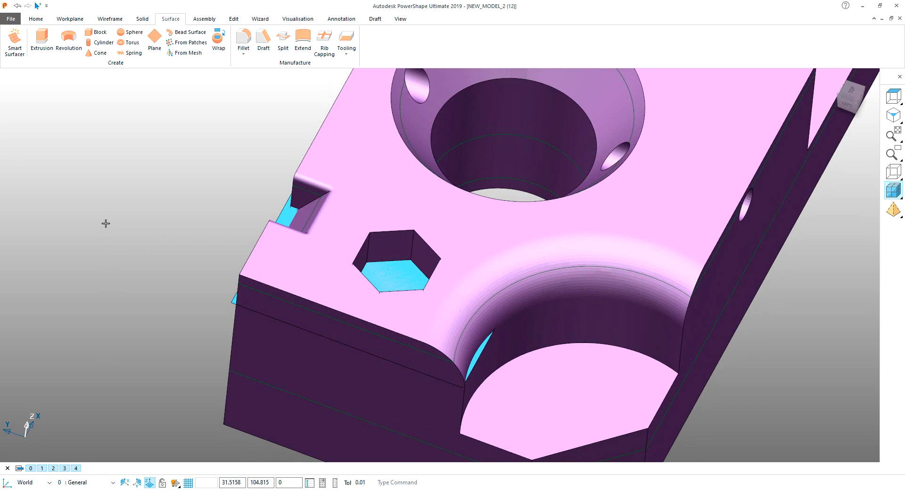
# - Hide the main solid and the mesh to isolate the hexagonal prism and its floor plane
pyautogui.hotkey('ctrl', 'l')
pyautogui.click(137, 222)
pyautogui.click(305, 201)
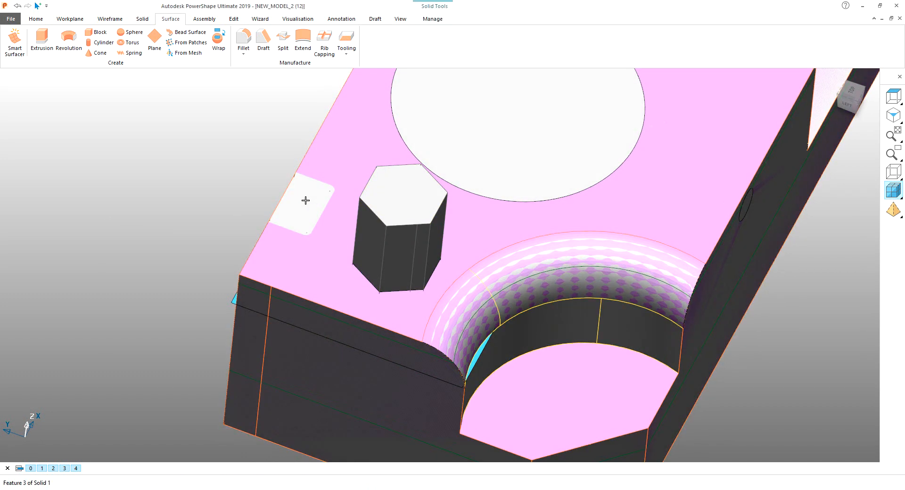
pyautogui.hotkey('ctrl', 'j')
pyautogui.click(325, 170)
pyautogui.hotkey('ctrl', 'j')
pyautogui.moveTo(328, 237); pyautogui.dragTo(318, 180, button='middle')
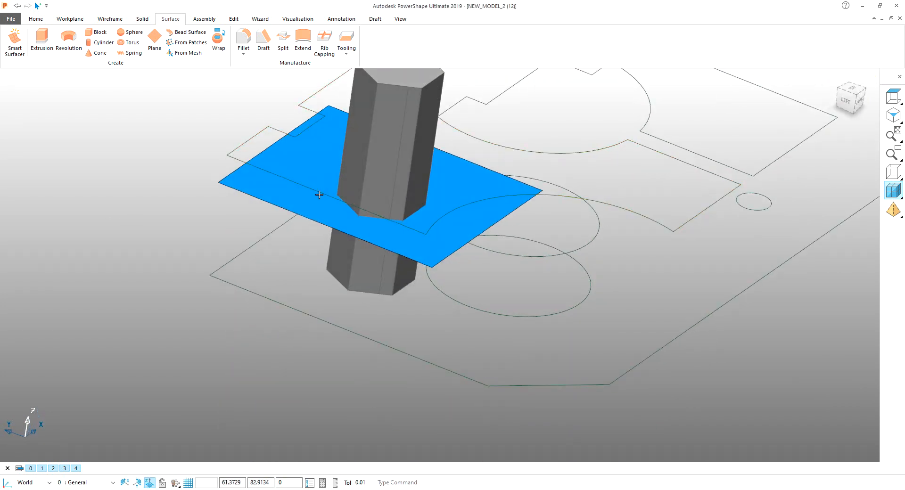
# - Cut the hexagonal prism with the floor plane, keeping only the portion above it
pyautogui.click(320, 195)
pyautogui.click(279, 118)
pyautogui.click(419, 129)
pyautogui.click(433, 19)
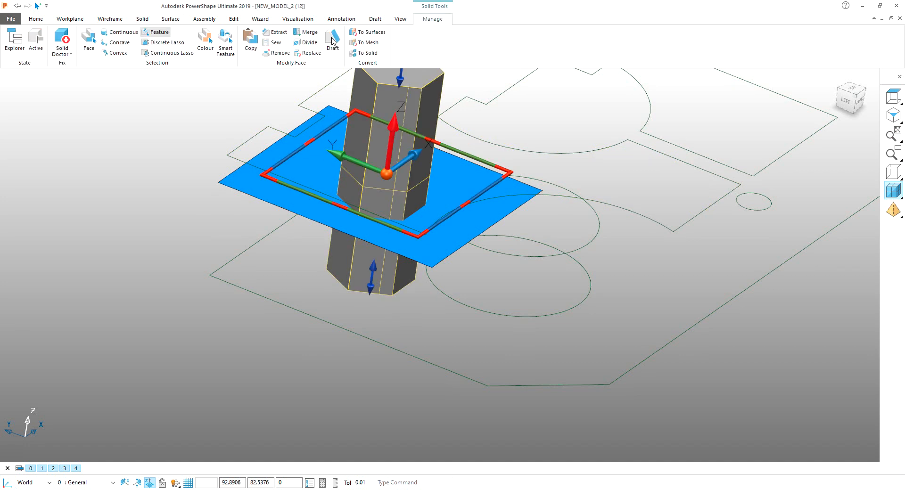
pyautogui.press('Escape')
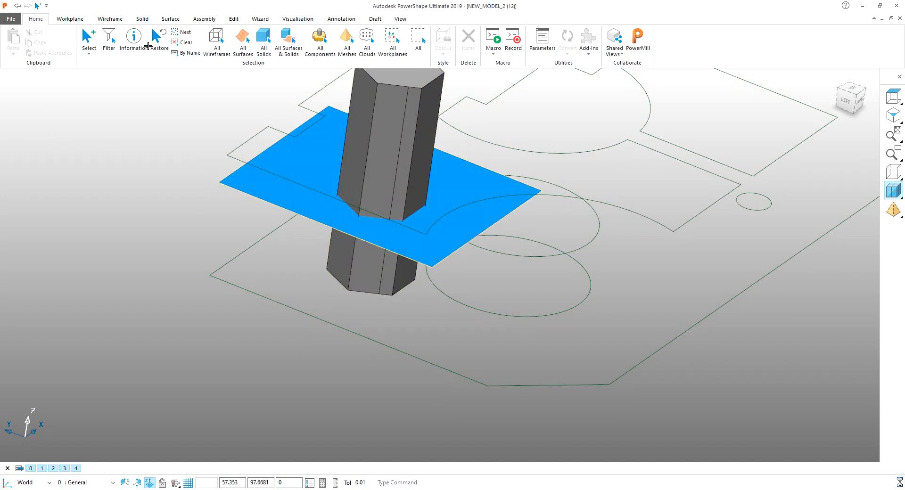
pyautogui.click(228, 178)
pyautogui.click(143, 19)
pyautogui.press('Delete')
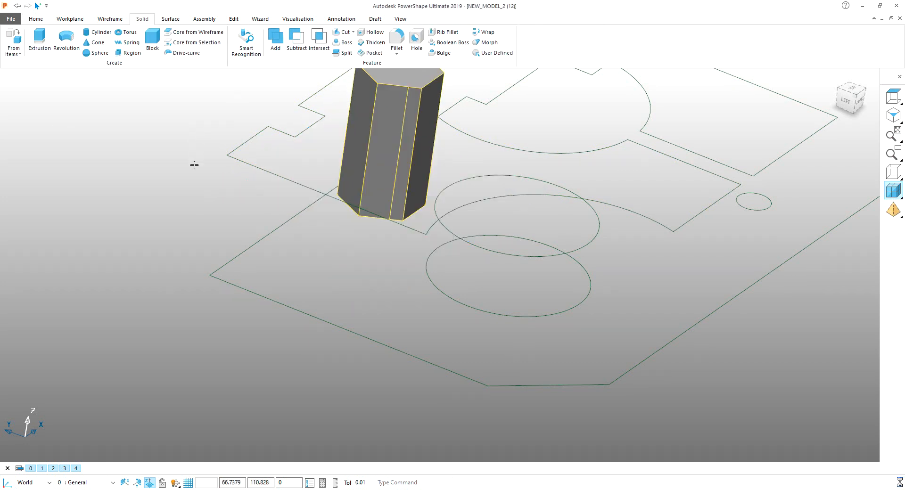
# - Redisplay the main solid, make it active and subtract the hexagonal prism to cut the hexagonal pocket
pyautogui.moveTo(194, 163); pyautogui.dragTo(185, 164, button='middle')
pyautogui.hotkey('ctrl', 'l')
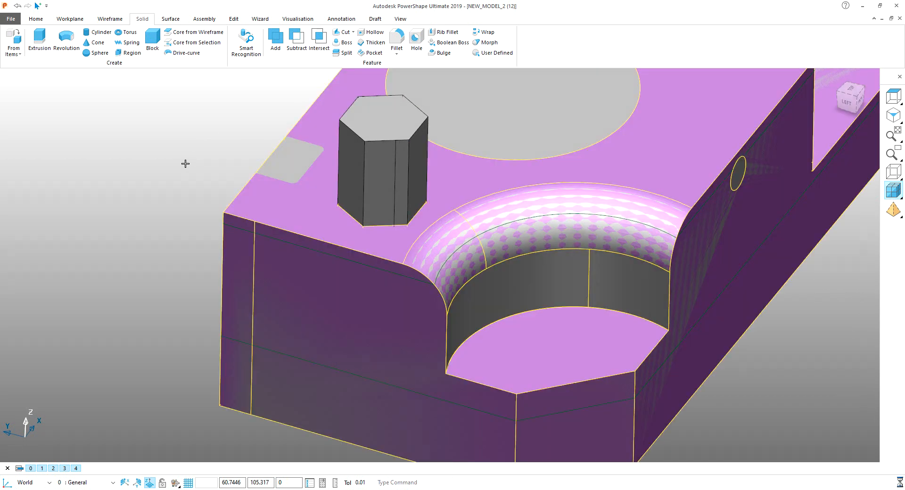
pyautogui.click(186, 164)
pyautogui.click(499, 97)
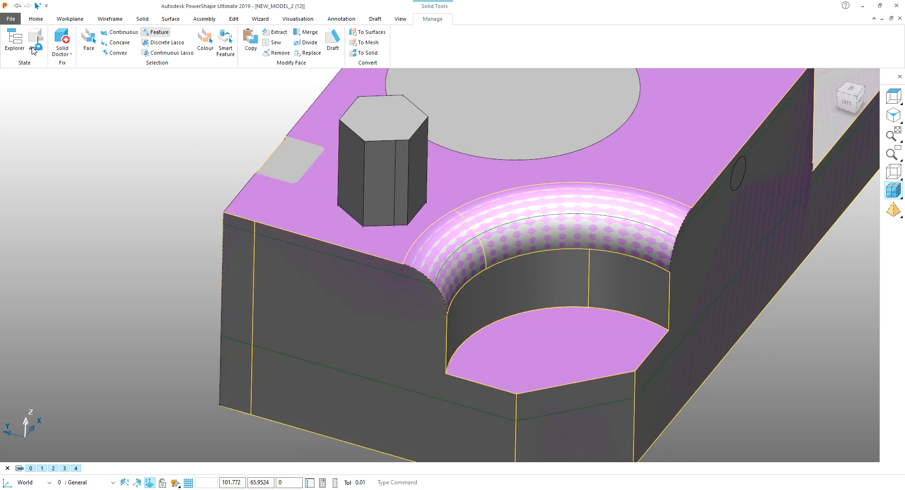
pyautogui.click(32, 48)
pyautogui.click(355, 141)
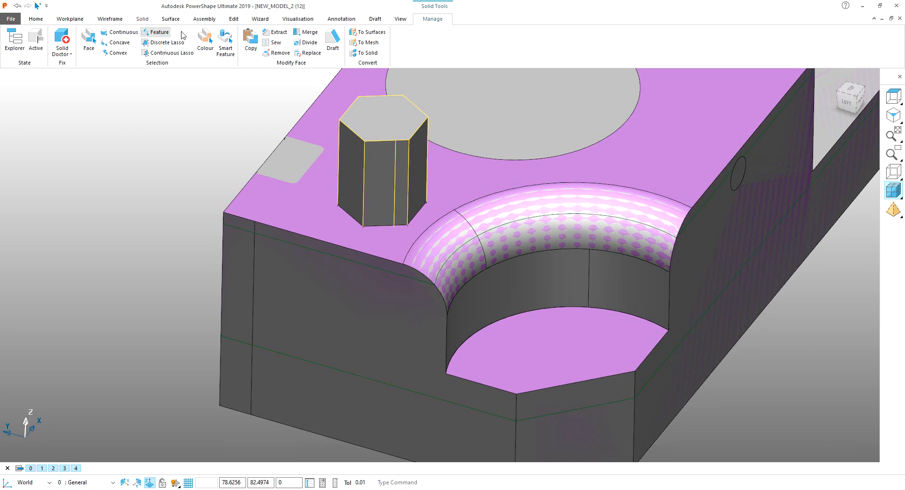
pyautogui.click(142, 20)
pyautogui.click(299, 45)
pyautogui.moveTo(264, 155); pyautogui.dragTo(502, 319, button='middle')
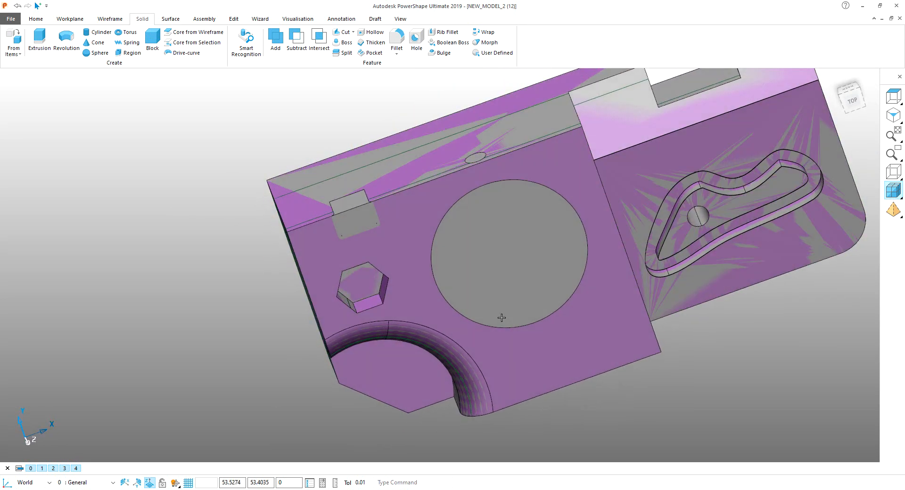
# - Hide the main solid to expose the mesh and clear all wireframe curves from the view
pyautogui.click(852, 100)
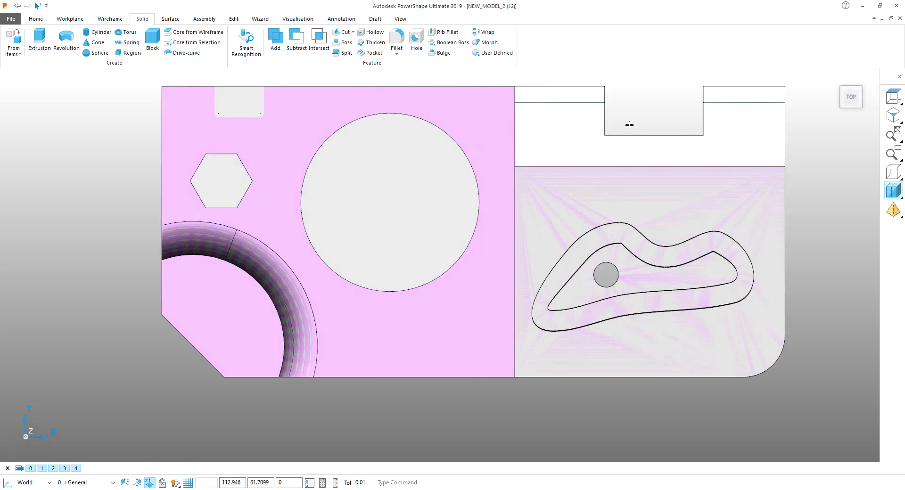
pyautogui.moveTo(644, 269); pyautogui.dragTo(496, 305, button='middle')
pyautogui.click(536, 190)
pyautogui.press('Delete')
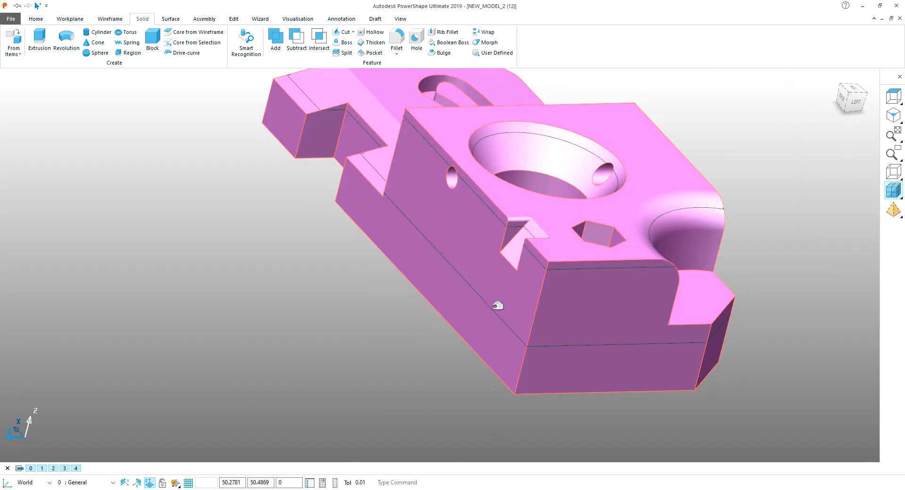
pyautogui.click(64, 18)
pyautogui.click(36, 18)
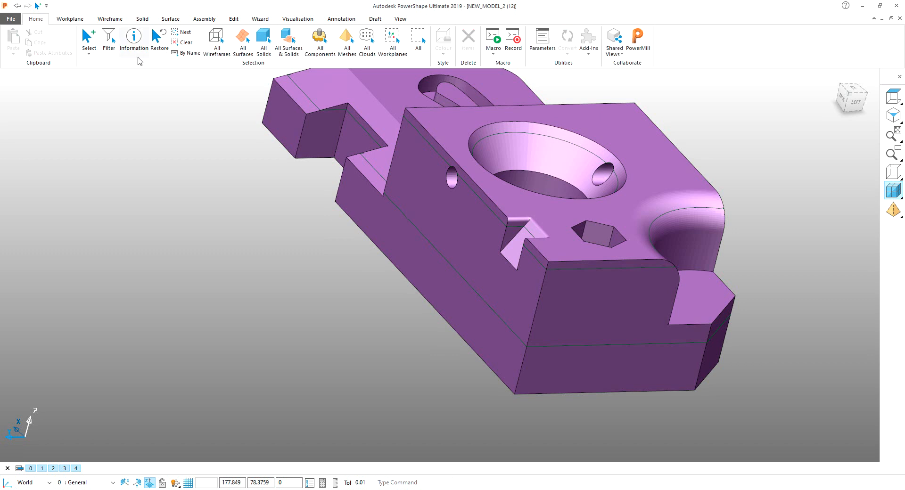
pyautogui.click(217, 43)
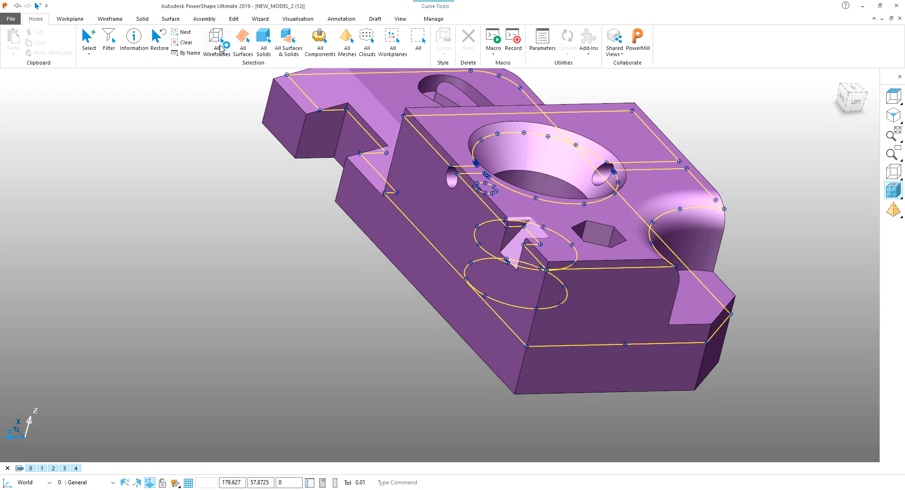
pyautogui.click(206, 225)
# - Try to place a plane surface upright across the open side of the small edge notch
pyautogui.scroll(6, 404, 231)
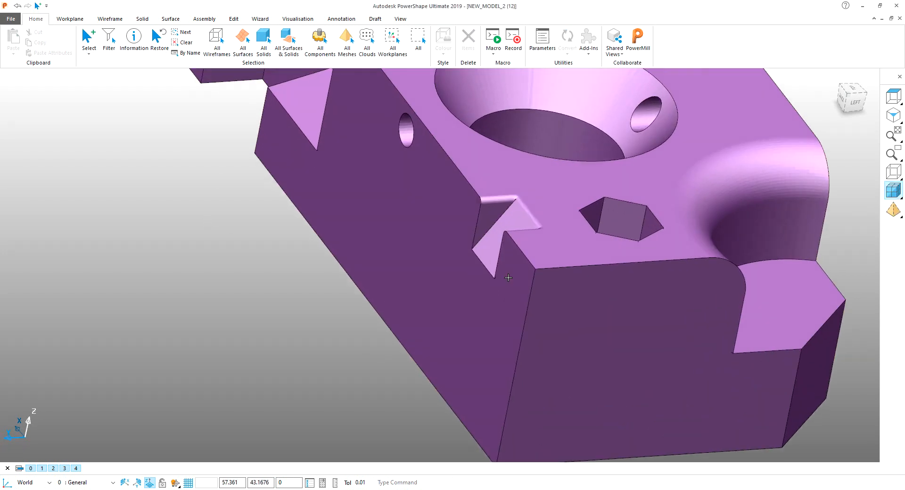
pyautogui.moveTo(521, 285); pyautogui.dragTo(547, 293, button='middle')
pyautogui.keyDown('shift'); pyautogui.moveTo(560, 178); pyautogui.dragTo(457, 246, button='middle'); pyautogui.keyUp('shift')
pyautogui.scroll(3, 497, 236)
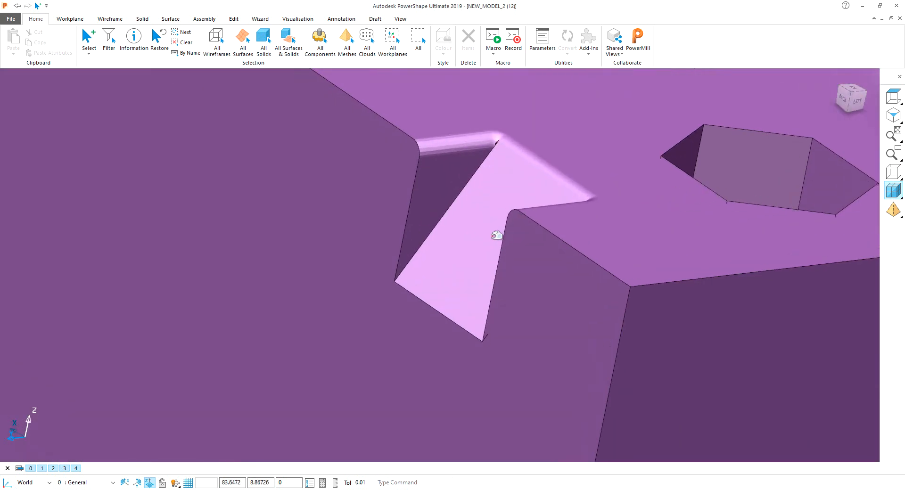
pyautogui.click(143, 19)
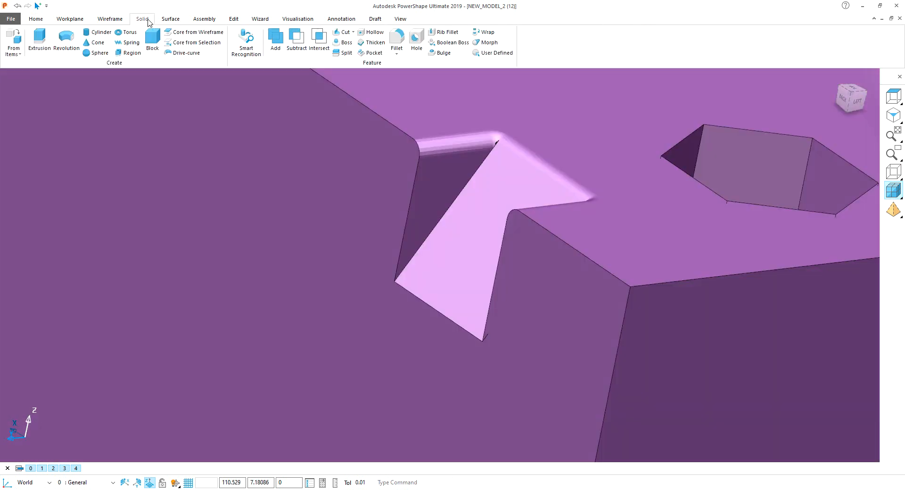
pyautogui.click(170, 19)
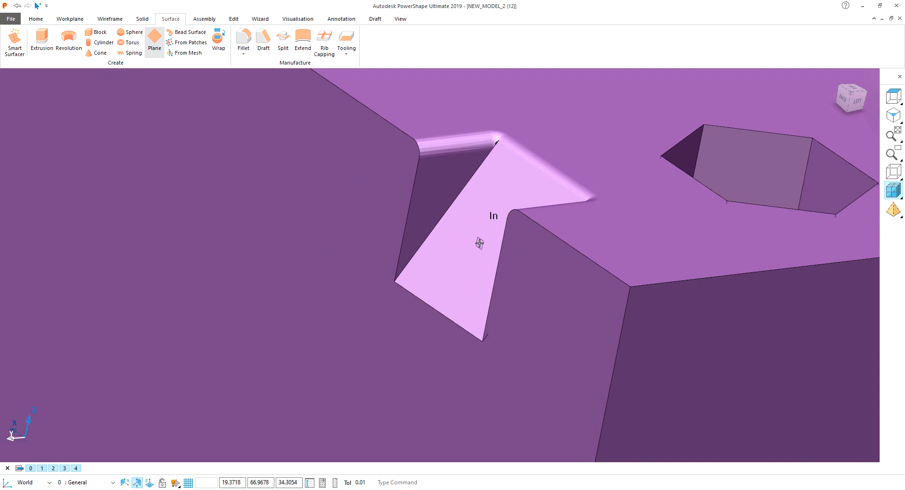
pyautogui.click(420, 297)
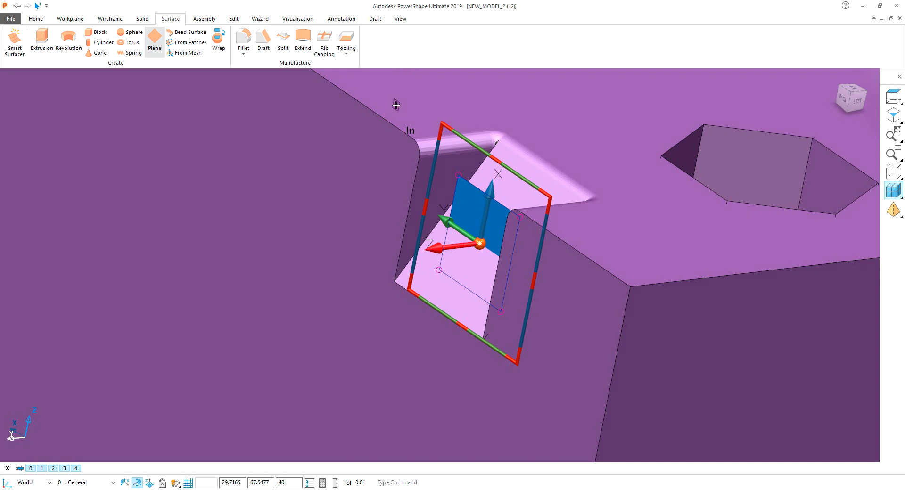
pyautogui.press('Escape')
pyautogui.press('Delete')
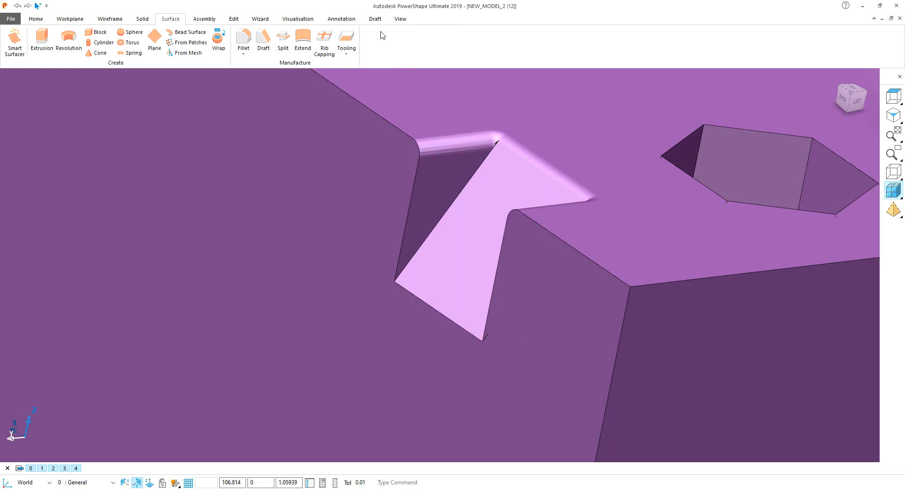
# - Fit a plane surface to the notch's sloped floor by manually segmenting that face of the mesh as a plane
pyautogui.click(425, 70)
pyautogui.click(433, 19)
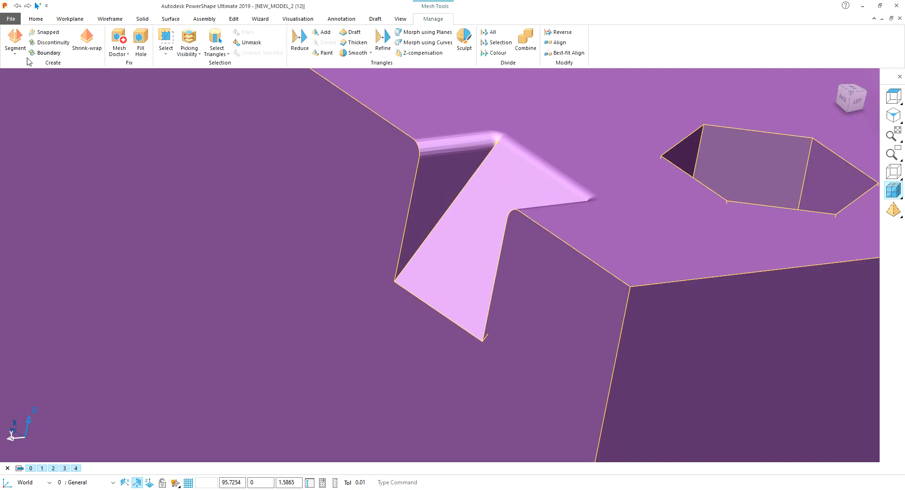
pyautogui.click(15, 49)
pyautogui.click(35, 87)
pyautogui.click(464, 226)
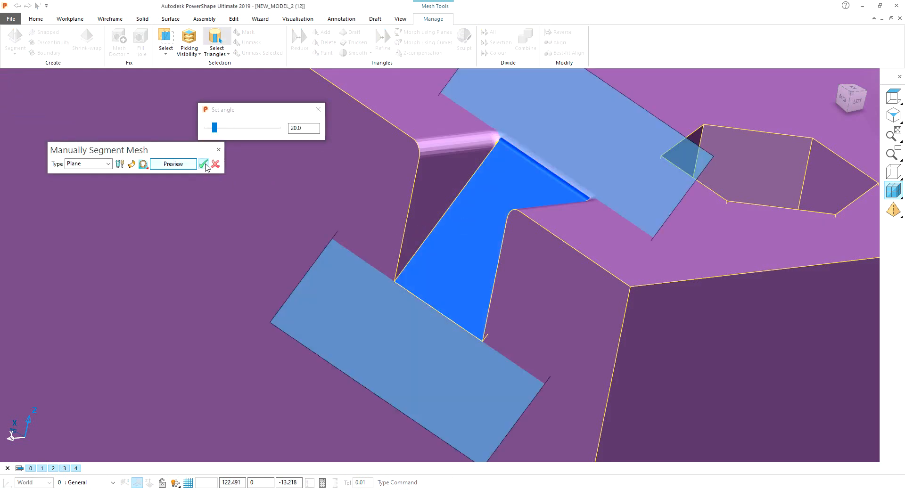
pyautogui.click(204, 165)
pyautogui.scroll(-4, 247, 210)
pyautogui.scroll(-1, 248, 209)
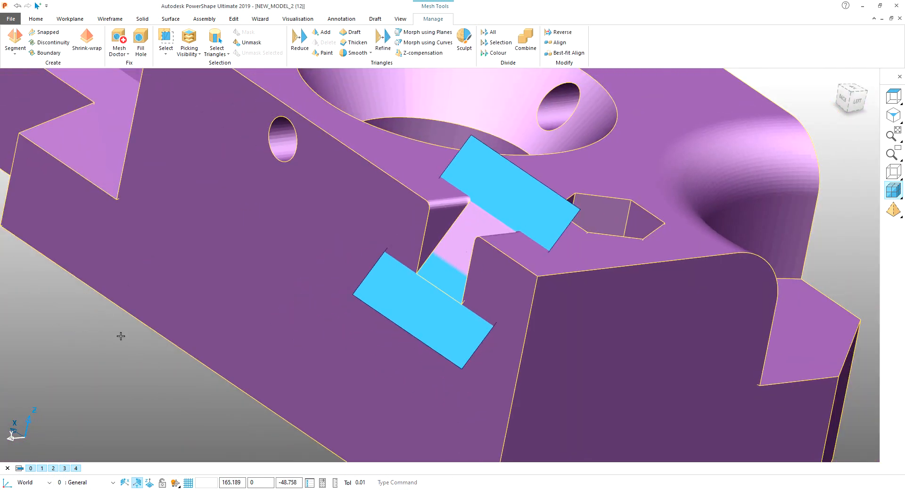
pyautogui.click(121, 338)
# - Try to fit a plane surface to the notch's side wall by manual mesh segmentation
pyautogui.moveTo(356, 226); pyautogui.dragTo(374, 226, button='middle')
pyautogui.scroll(2, 374, 227)
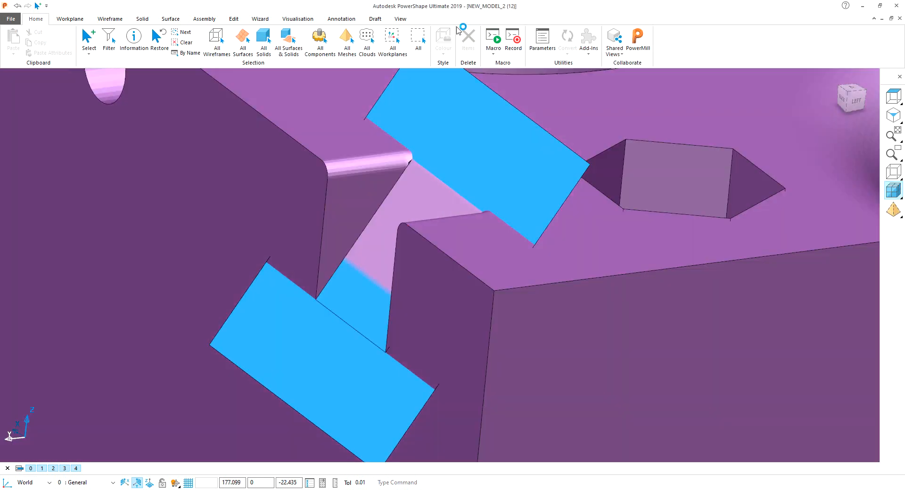
pyautogui.click(314, 127)
pyautogui.click(15, 51)
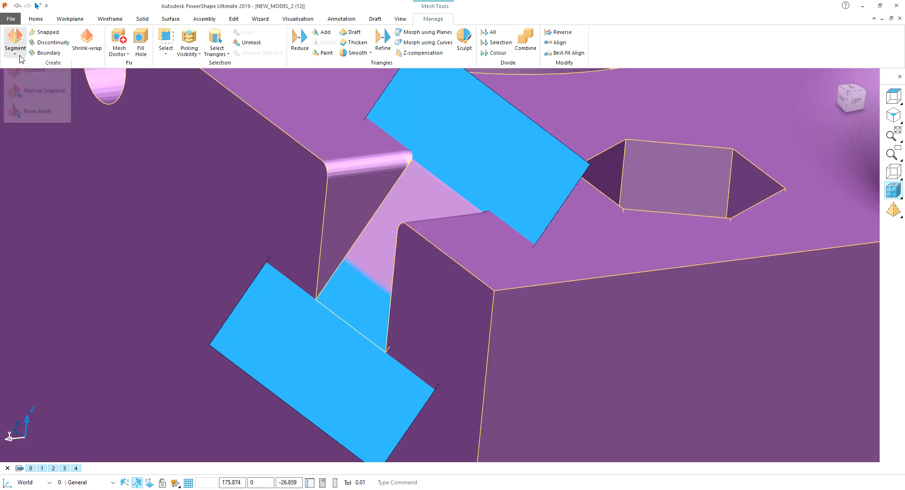
pyautogui.click(38, 86)
pyautogui.click(358, 198)
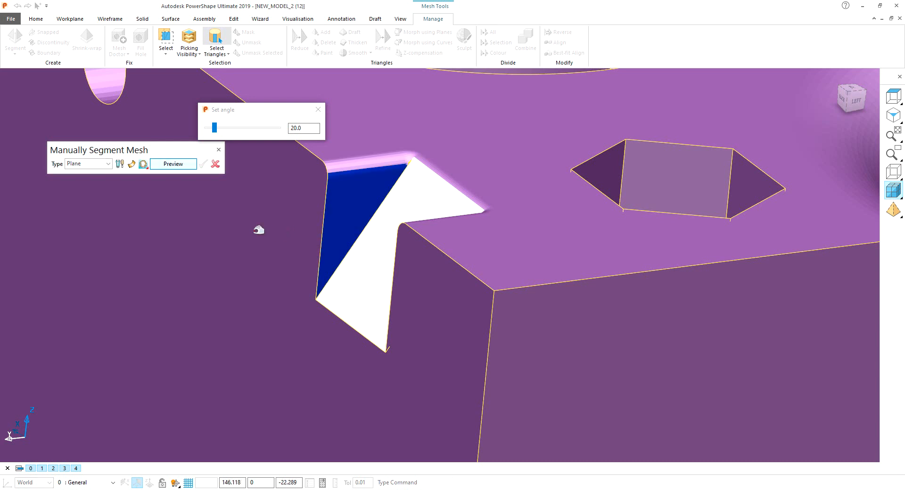
pyautogui.click(203, 164)
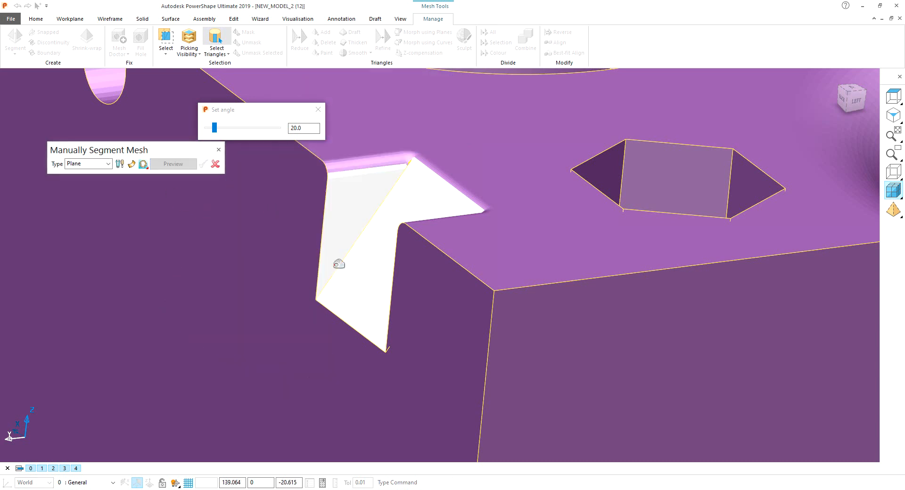
pyautogui.click(220, 166)
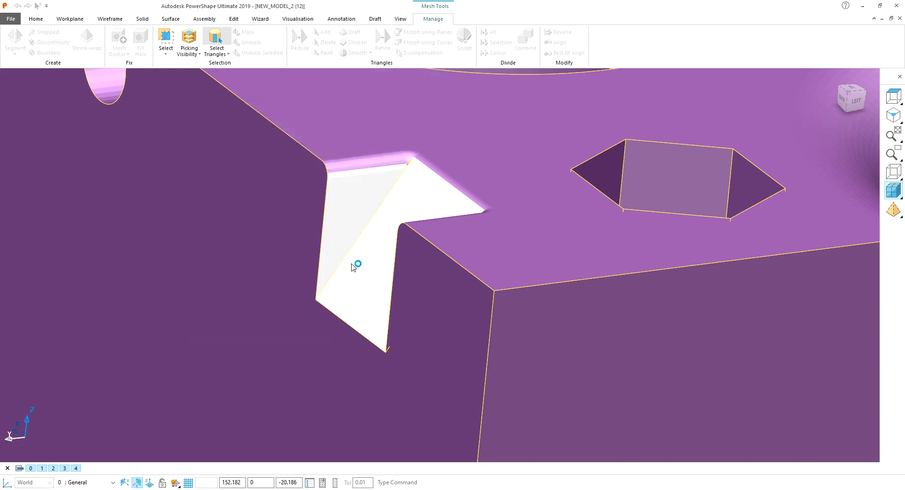
pyautogui.moveTo(339, 303); pyautogui.dragTo(599, 122, button='middle')
pyautogui.moveTo(205, 109); pyautogui.dragTo(445, 151, button='middle')
pyautogui.press('Delete')
pyautogui.moveTo(398, 197); pyautogui.dragTo(237, 238, button='middle')
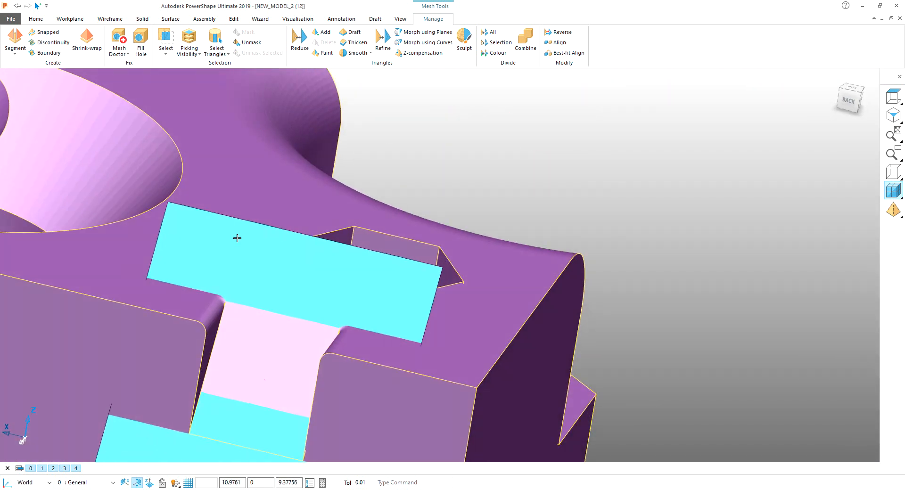
# - Place an upright plane surface perpendicular to the X axis on one side wall of the notch
pyautogui.click(530, 143)
pyautogui.scroll(-4, 439, 217)
pyautogui.moveTo(439, 217)
pyautogui.mouseDown(button='middle')
pyautogui.moveTo(448, 226)
pyautogui.moveTo(425, 212)
pyautogui.mouseUp(button='middle')
pyautogui.scroll(4, 220, 289)
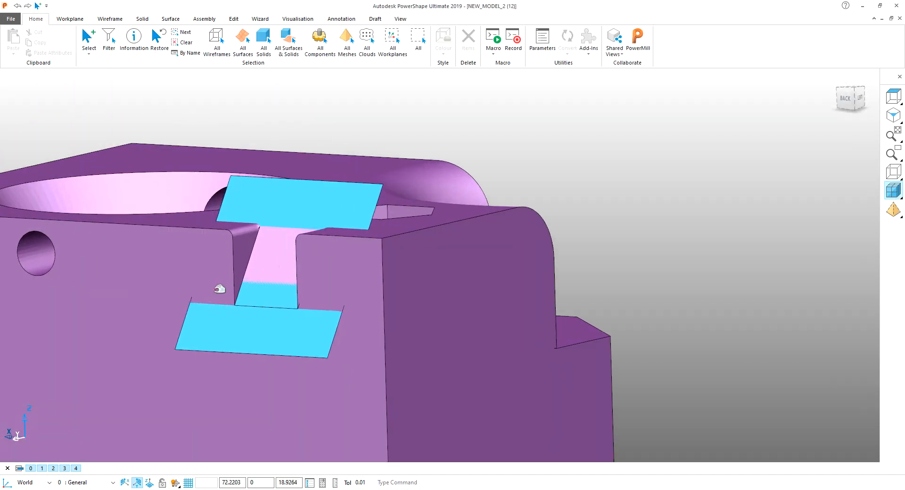
pyautogui.keyDown('shift'); pyautogui.moveTo(220, 289); pyautogui.dragTo(345, 156, button='middle'); pyautogui.keyUp('shift')
pyautogui.click(400, 19)
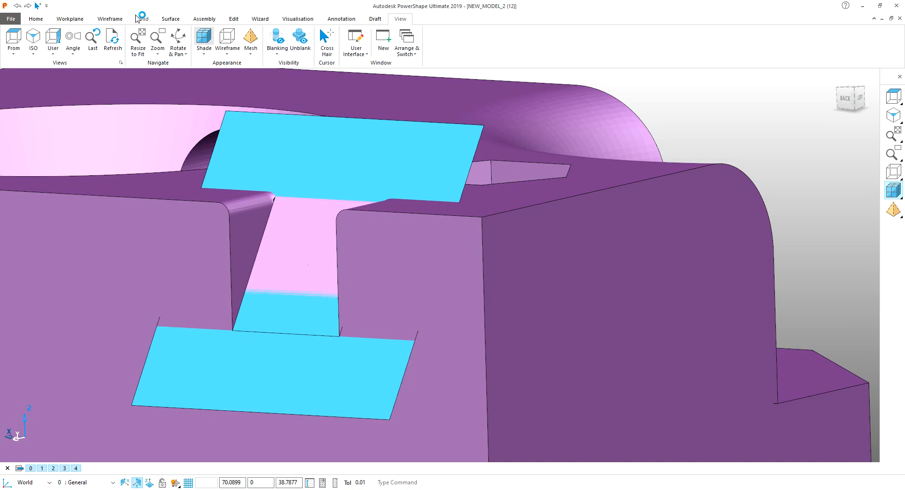
pyautogui.click(140, 19)
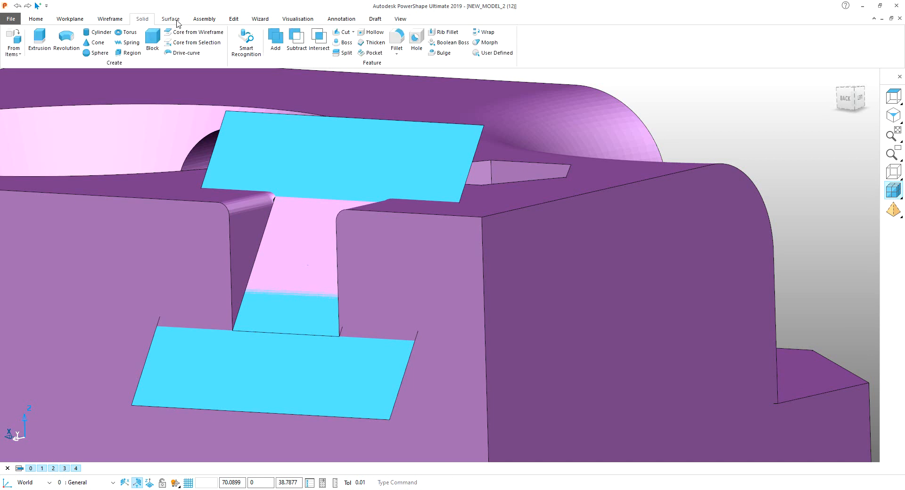
pyautogui.click(177, 20)
pyautogui.click(126, 482)
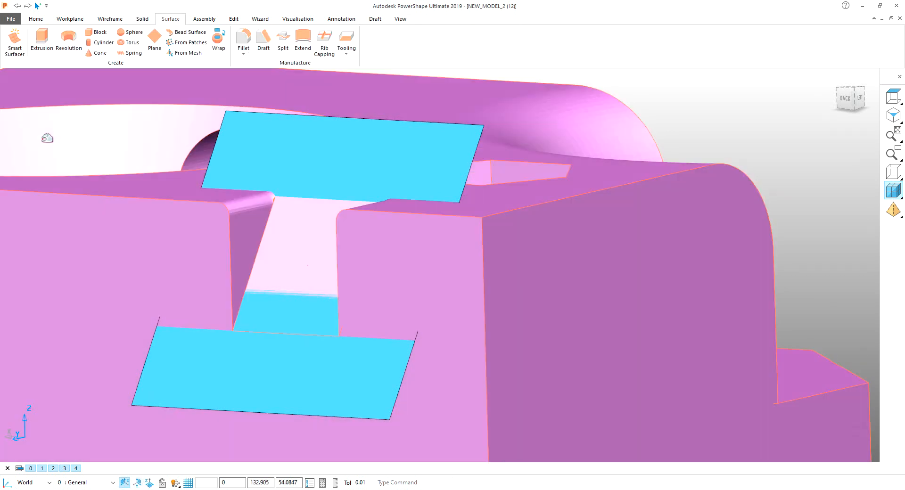
pyautogui.click(245, 244)
pyautogui.scroll(-3, 269, 253)
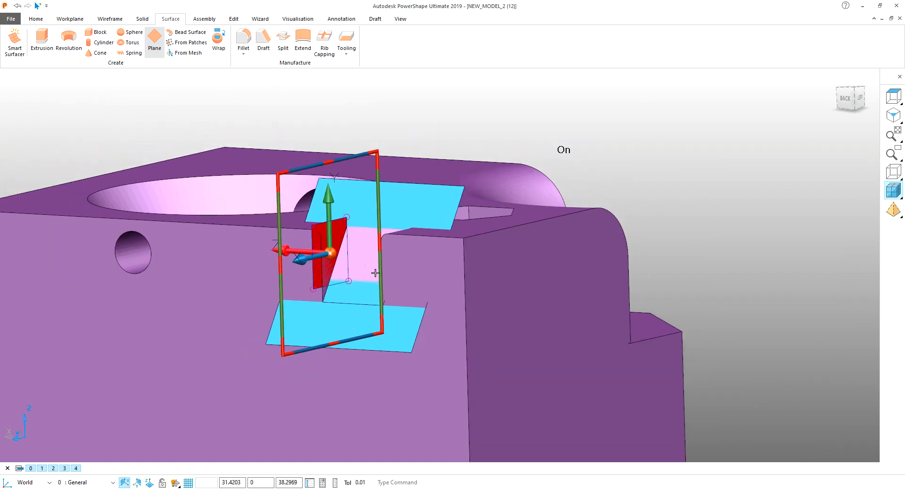
pyautogui.moveTo(375, 273); pyautogui.dragTo(416, 244, button='middle')
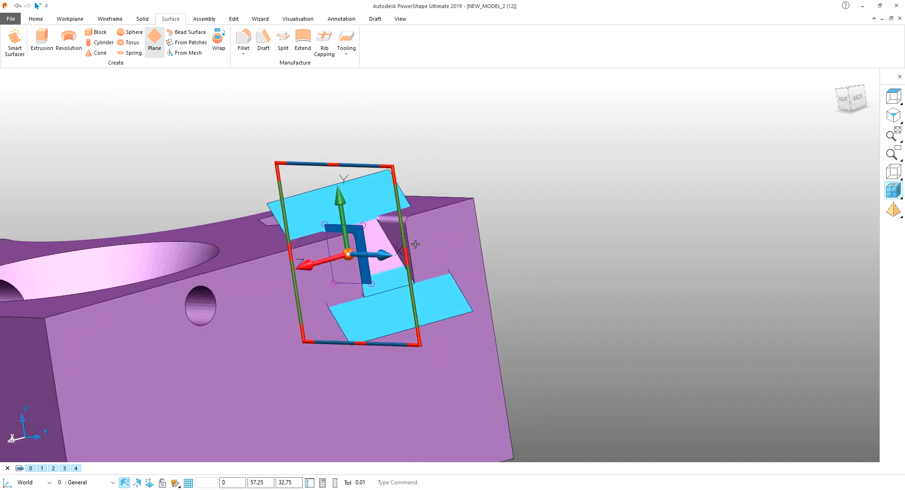
pyautogui.scroll(5, 415, 244)
pyautogui.press('Escape')
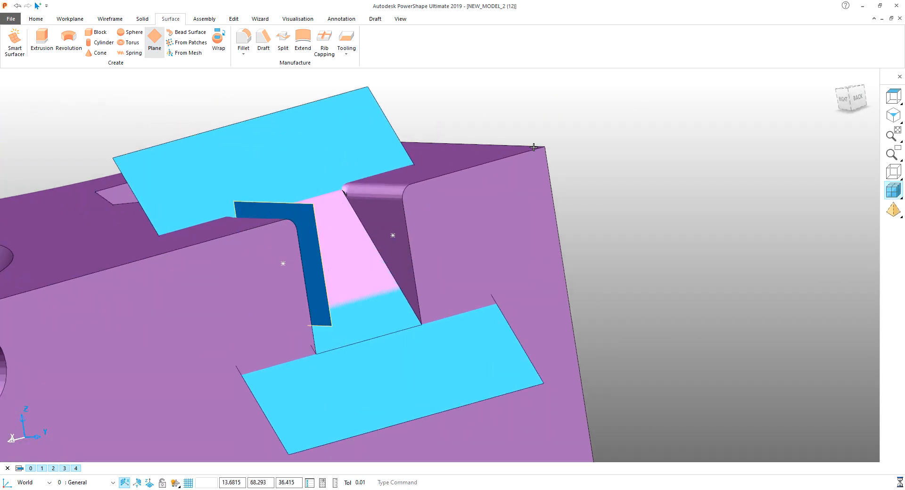
# - Place a second parallel plane on the notch's opposite side wall and enlarge it well beyond the notch
pyautogui.rightClick(593, 121)
pyautogui.click(606, 127)
pyautogui.scroll(-3, 401, 232)
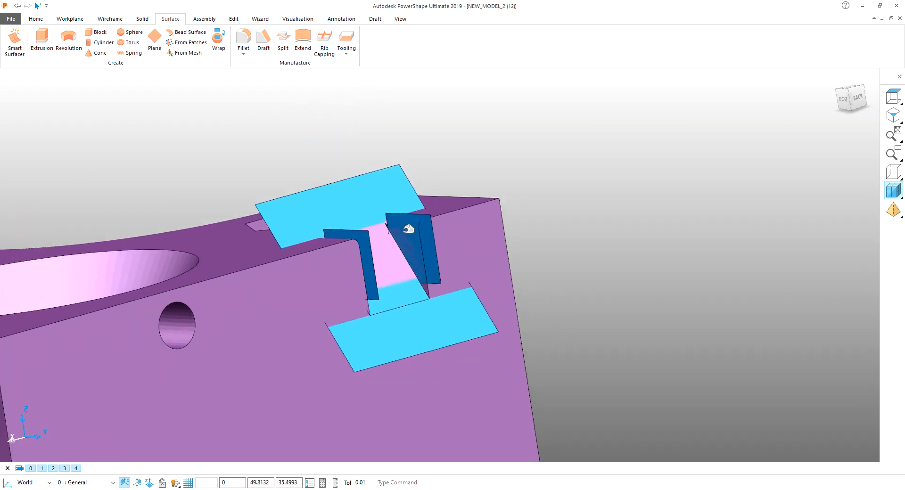
pyautogui.click(426, 241)
pyautogui.click(451, 245)
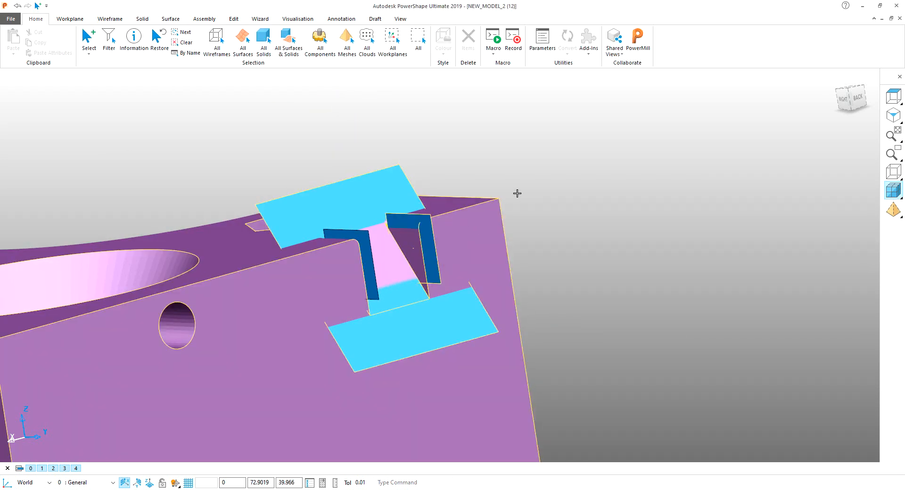
pyautogui.click(546, 154)
pyautogui.click(422, 229)
pyautogui.moveTo(435, 239); pyautogui.dragTo(537, 151)
pyautogui.click(562, 144)
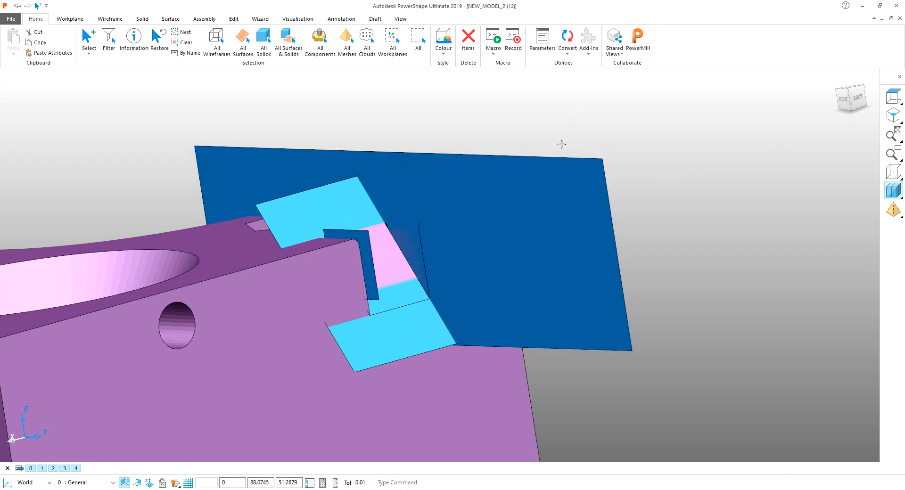
# - Set the remaining small side-wall plane to a width and length of 50
pyautogui.moveTo(406, 273); pyautogui.dragTo(425, 215, button='middle')
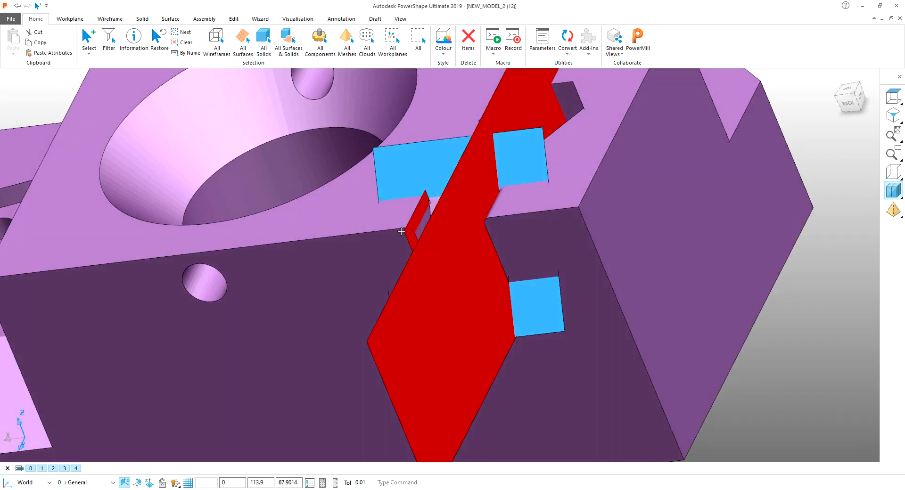
pyautogui.scroll(3, 425, 212)
pyautogui.click(427, 206)
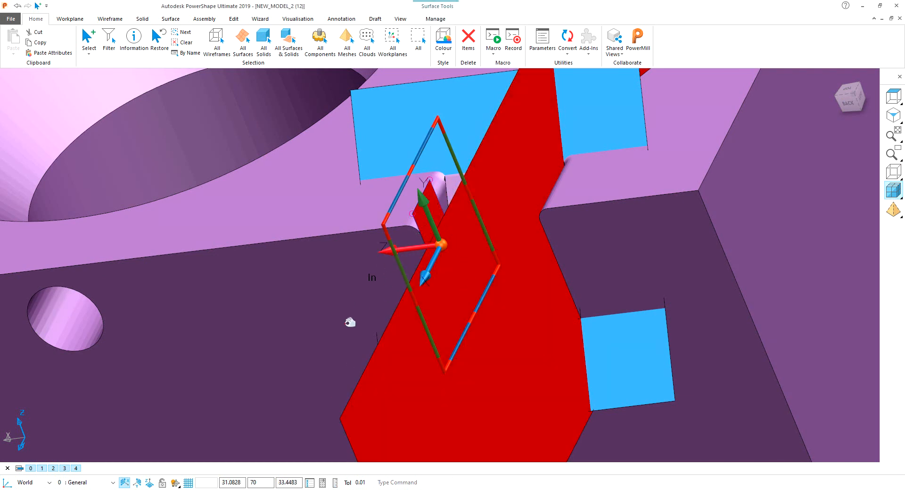
pyautogui.moveTo(455, 244); pyautogui.dragTo(440, 207, button='middle')
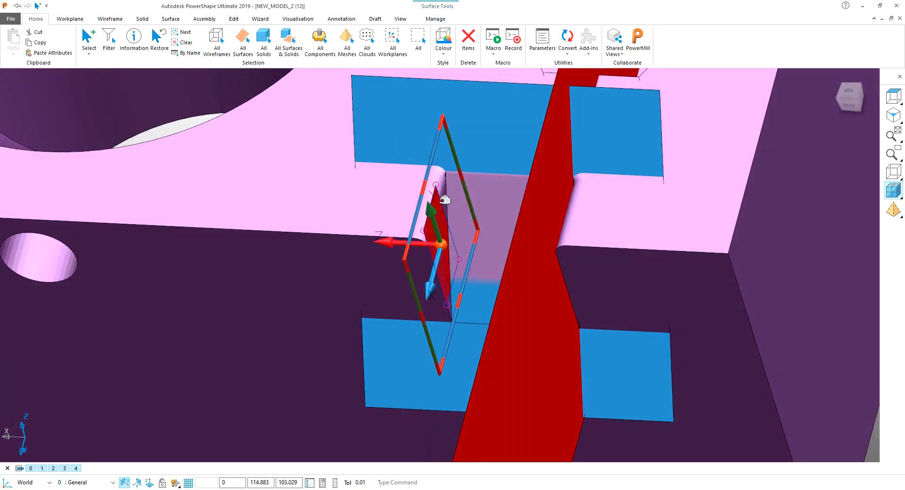
pyautogui.doubleClick(440, 201)
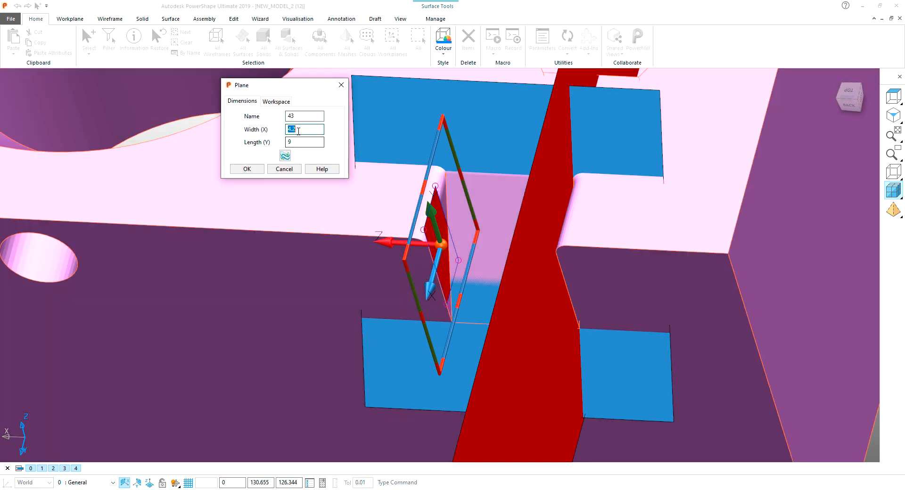
pyautogui.write('50')
pyautogui.press('Tab')
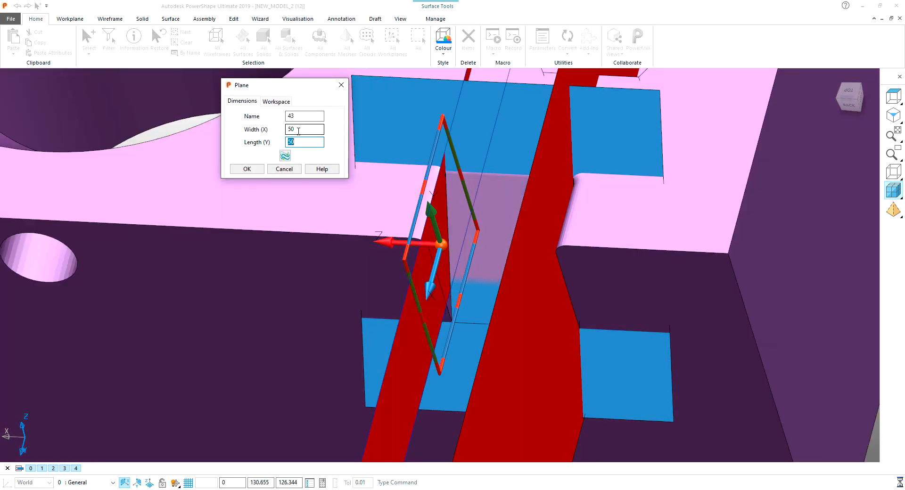
pyautogui.click(251, 168)
pyautogui.scroll(-4, 566, 171)
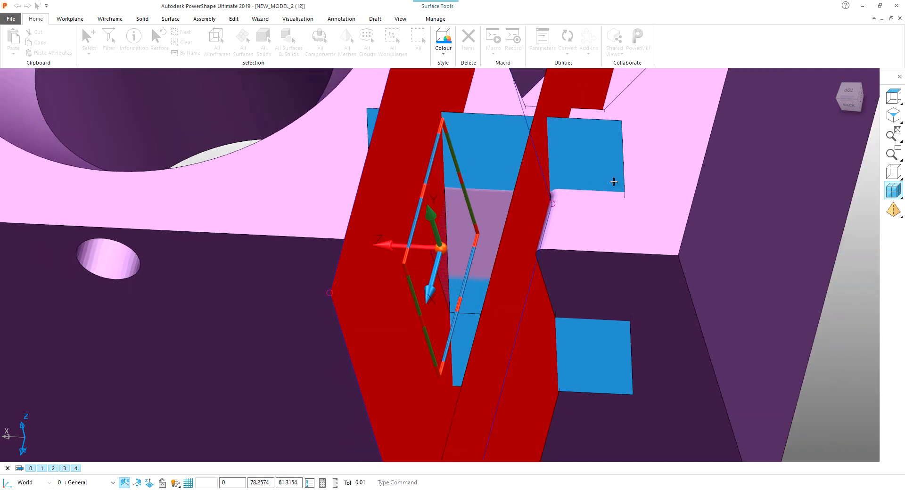
pyautogui.click(769, 250)
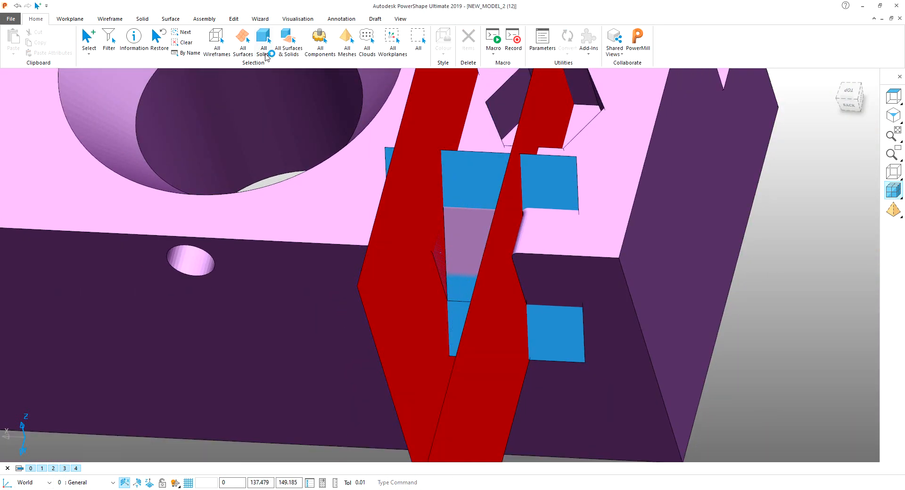
# - Select all surfaces and hide everything except them
pyautogui.click(243, 38)
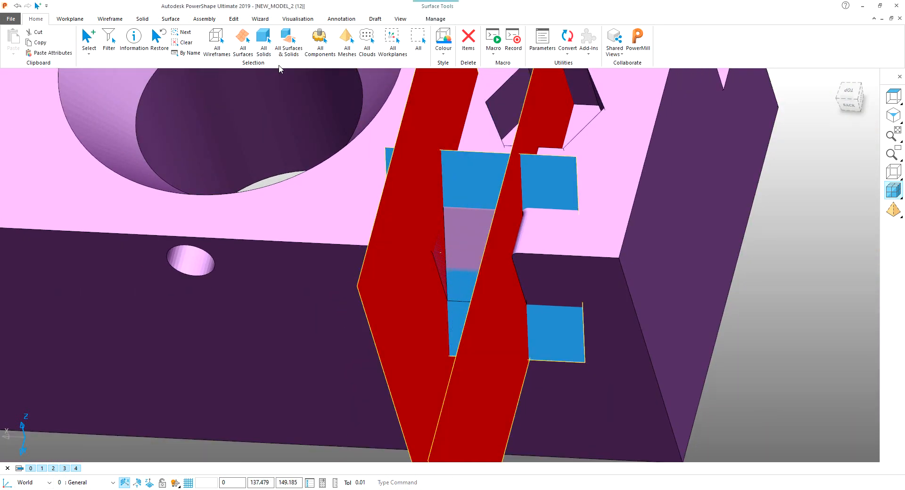
pyautogui.hotkey('ctrl', 'k')
pyautogui.moveTo(570, 190); pyautogui.dragTo(486, 134, button='middle')
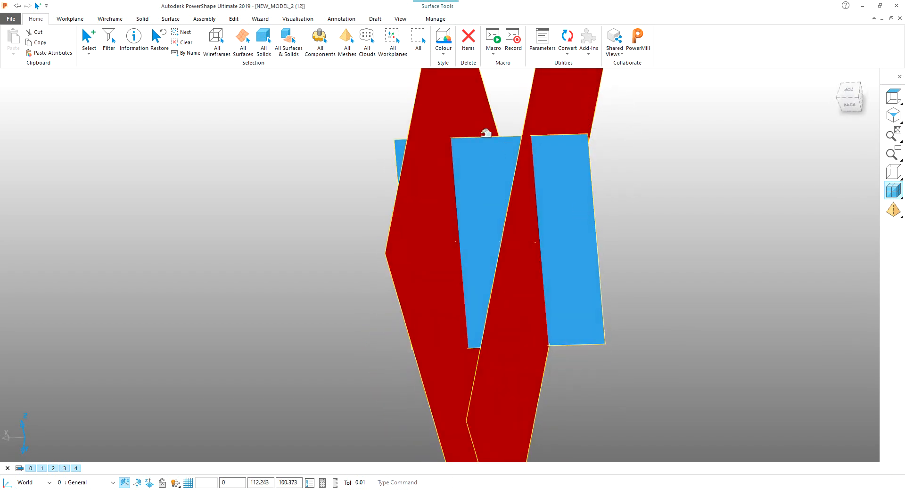
# - Limit the sloped floor plane and the two side-wall planes against each other, keeping the floor only between the side walls
pyautogui.click(234, 19)
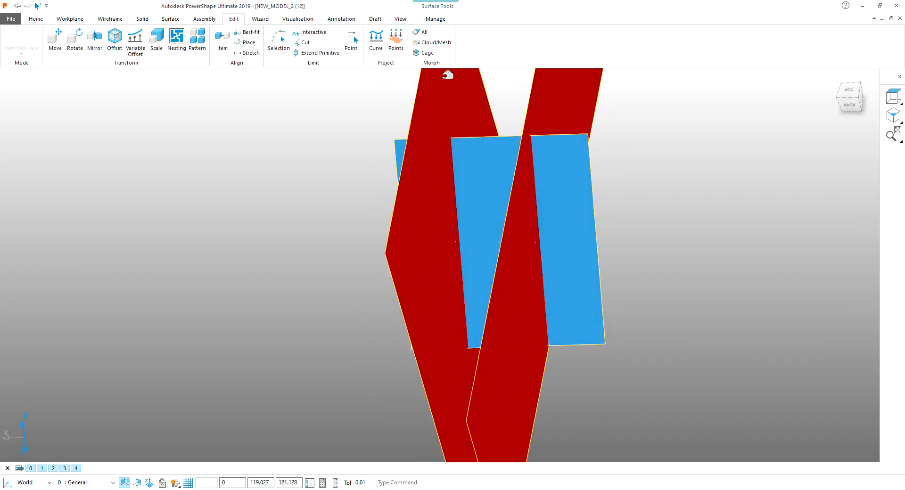
pyautogui.click(278, 41)
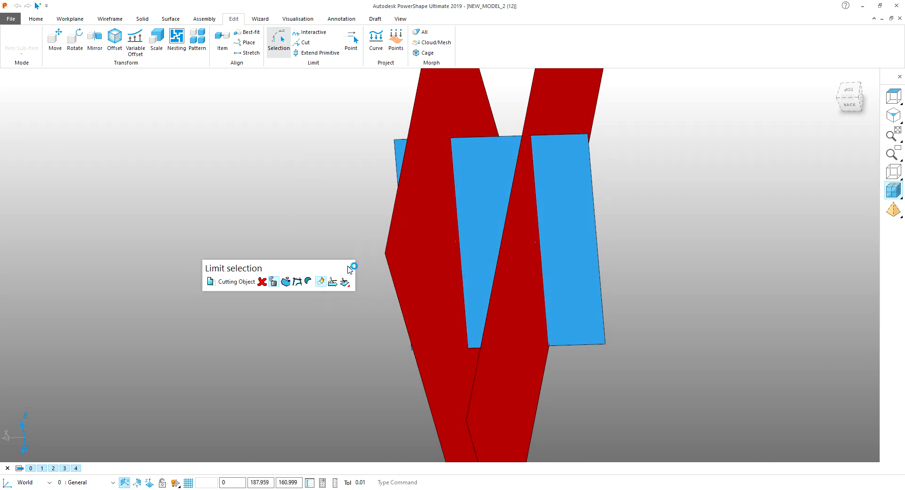
pyautogui.click(349, 269)
pyautogui.click(279, 42)
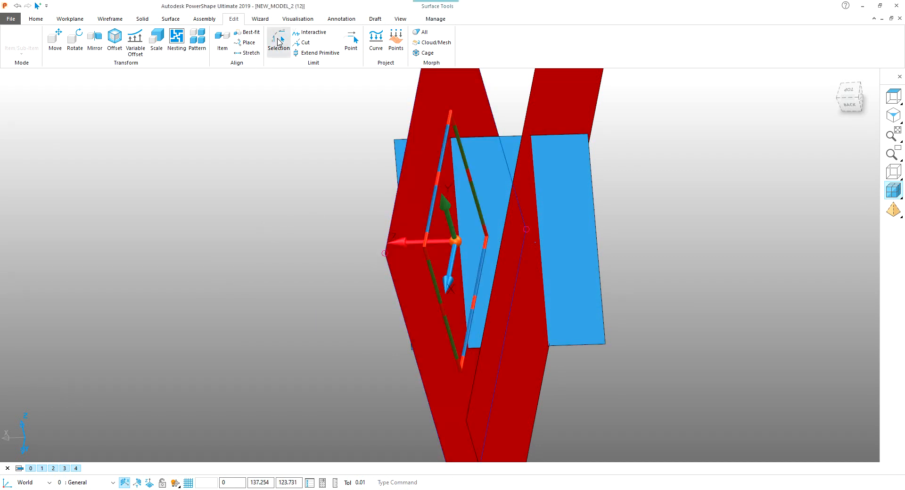
pyautogui.click(442, 189)
pyautogui.moveTo(442, 189); pyautogui.dragTo(333, 273, button='middle')
pyautogui.click(333, 283)
pyautogui.click(332, 283)
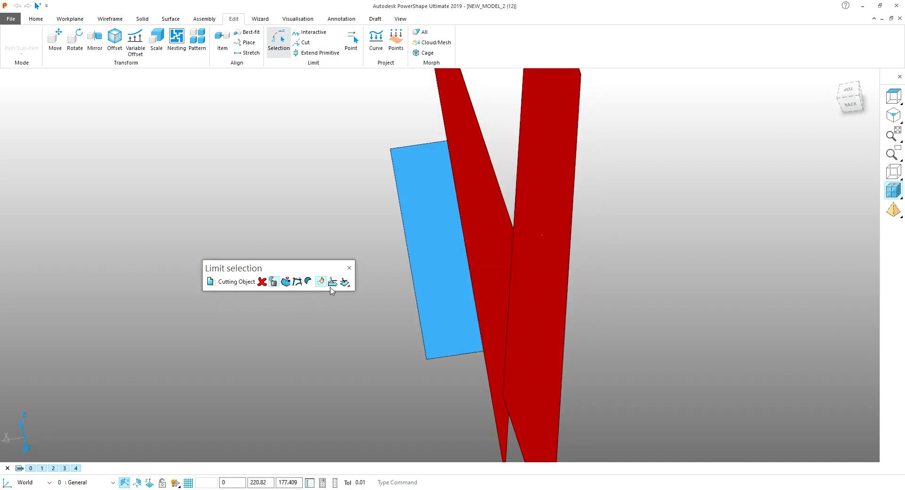
pyautogui.click(332, 285)
pyautogui.moveTo(304, 330); pyautogui.dragTo(409, 325, button='middle')
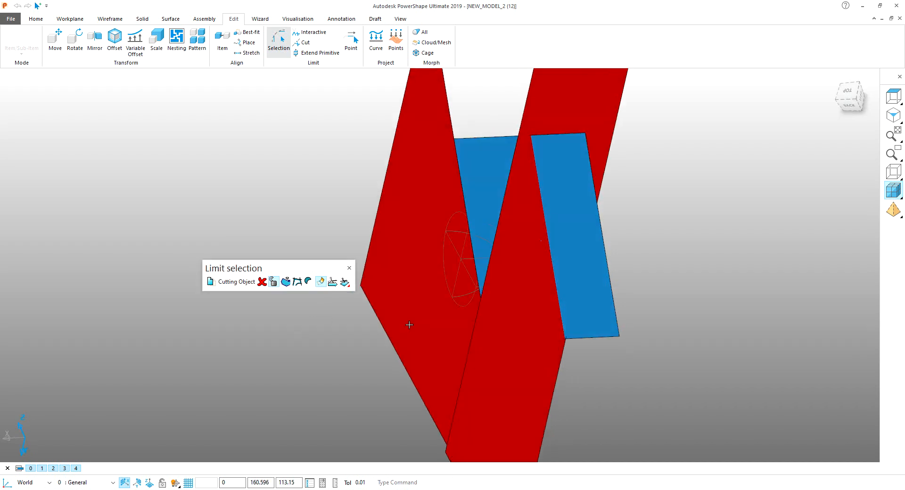
pyautogui.click(580, 109)
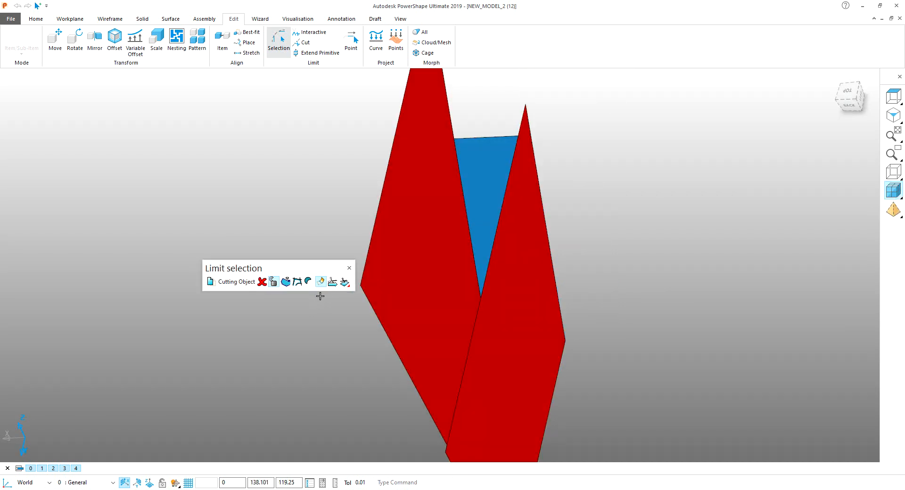
pyautogui.click(349, 270)
# - Reverse the orientation of the sloped floor surface between the two side walls
pyautogui.moveTo(200, 299); pyautogui.dragTo(538, 255, button='middle')
pyautogui.rightClick(500, 178)
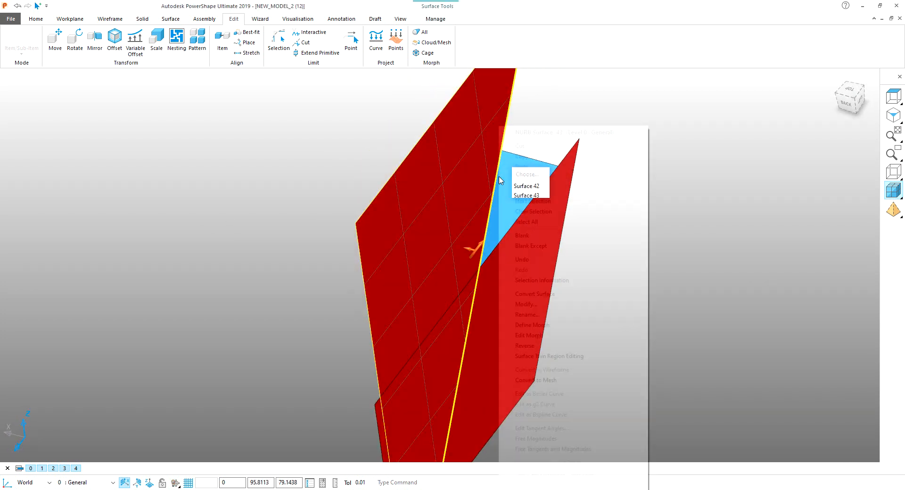
pyautogui.click(606, 113)
pyautogui.rightClick(530, 186)
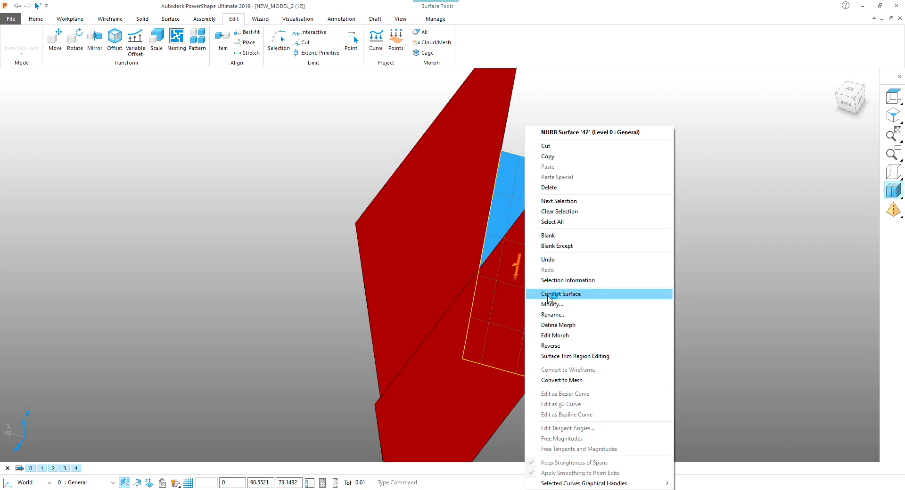
pyautogui.click(552, 346)
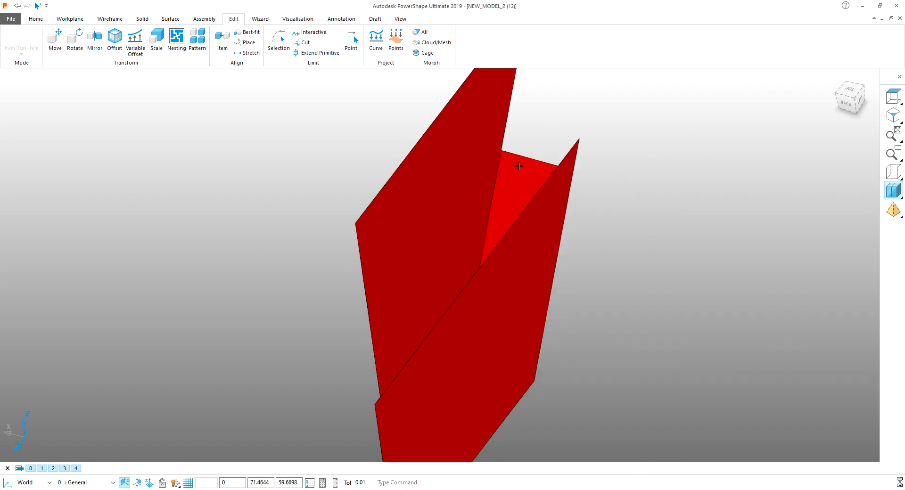
# - Convert the three trimmed notch surfaces into one open solid and bring the hidden part back into display
pyautogui.hotkey('ctrl', 'a')
pyautogui.click(142, 19)
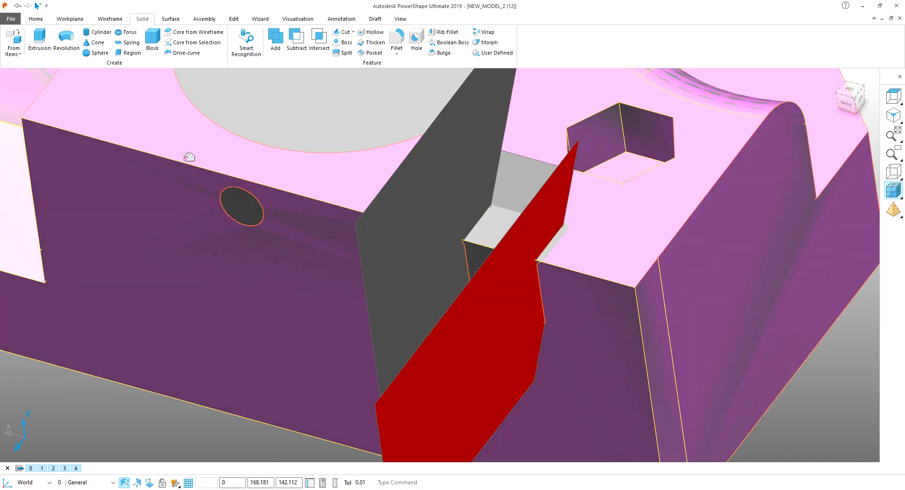
pyautogui.scroll(-3, 189, 157)
# - Try to subtract the open notch cutter from the main solid and undo the result
pyautogui.click(283, 341)
pyautogui.moveTo(284, 326); pyautogui.dragTo(350, 278, button='middle')
pyautogui.click(449, 197)
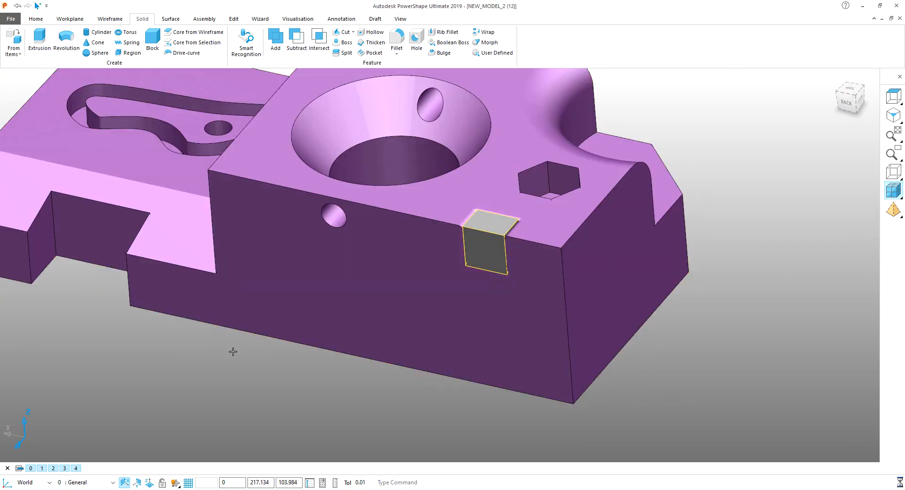
pyautogui.moveTo(232, 351); pyautogui.dragTo(412, 291, button='middle')
pyautogui.hotkey('ctrl', 'z')
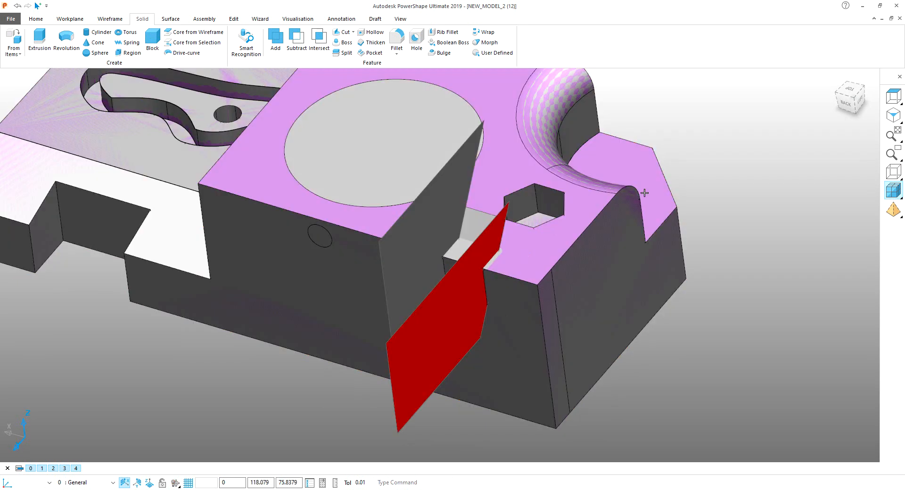
# - Reverse the open notch cutter solid and subtract it from the main solid
pyautogui.moveTo(647, 203); pyautogui.dragTo(293, 246, button='middle')
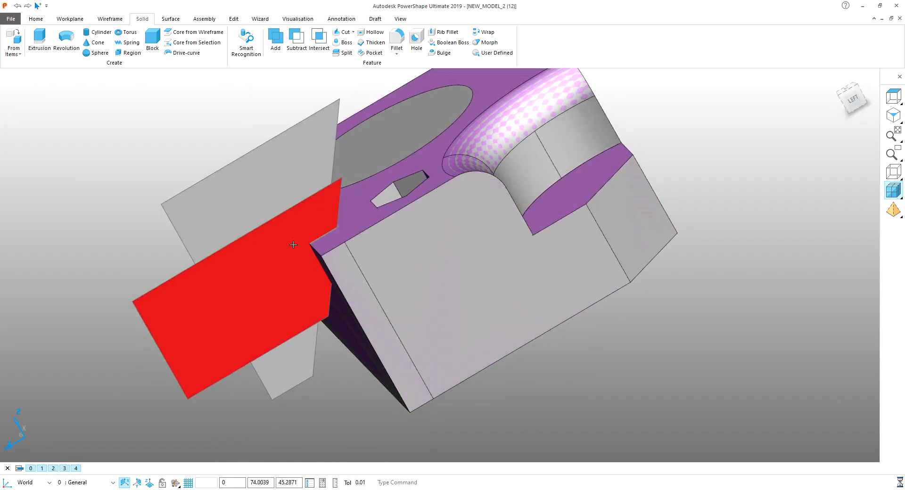
pyautogui.rightClick(294, 245)
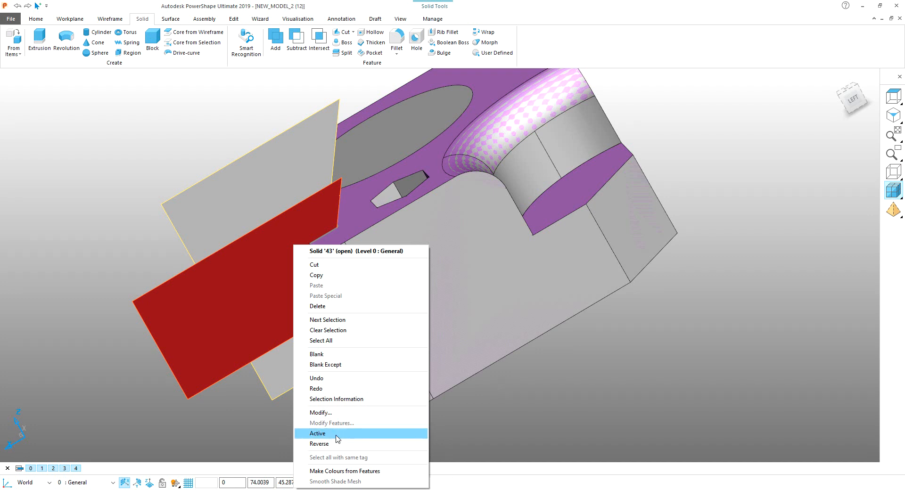
pyautogui.moveTo(341, 434); pyautogui.dragTo(617, 304, button='middle')
pyautogui.click(347, 254)
pyautogui.click(300, 49)
pyautogui.scroll(5, 522, 269)
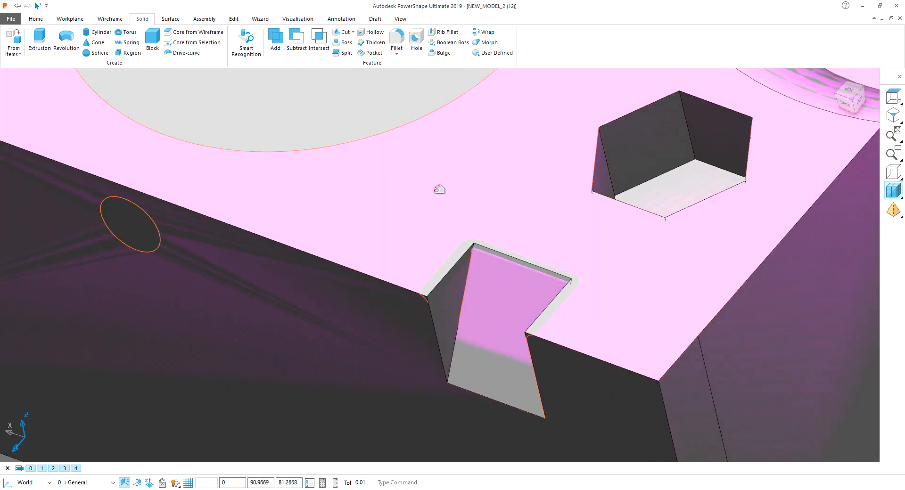
# - Hide the mesh and fillet the three upper edges of the edge notch with a radius of 2
pyautogui.click(439, 189)
pyautogui.press('Escape')
pyautogui.scroll(4, 479, 226)
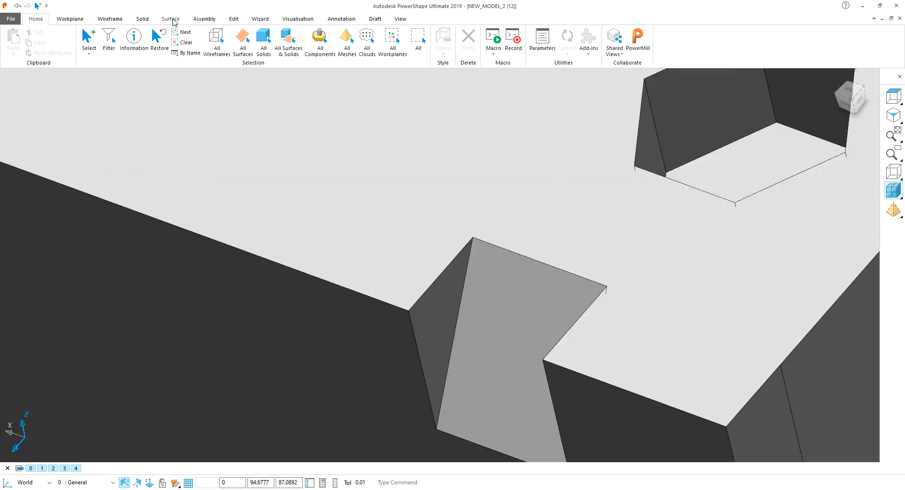
pyautogui.click(142, 19)
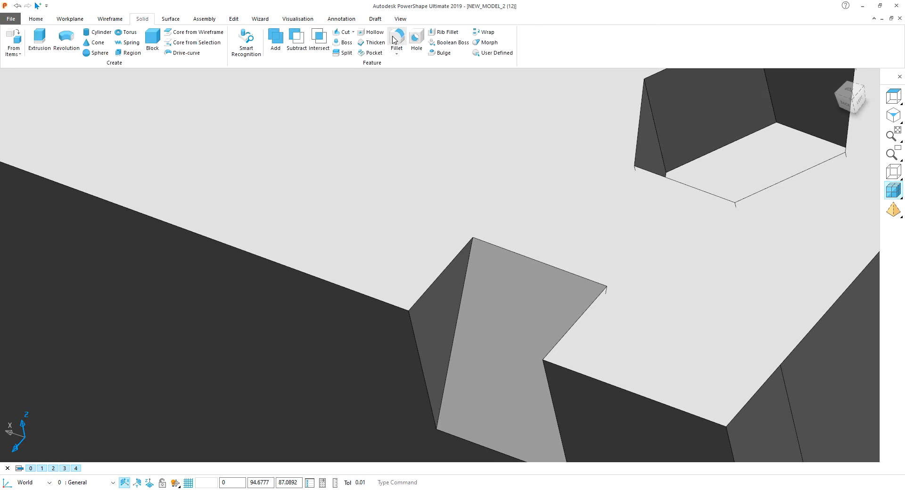
pyautogui.click(447, 264)
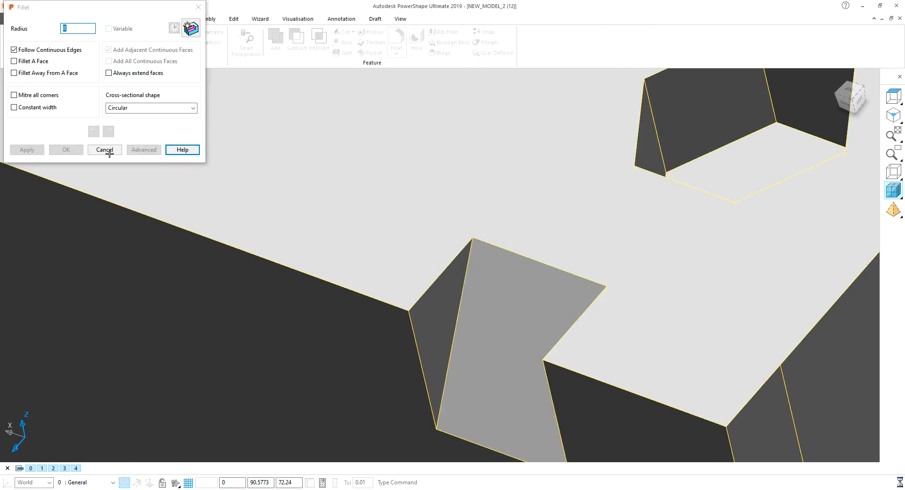
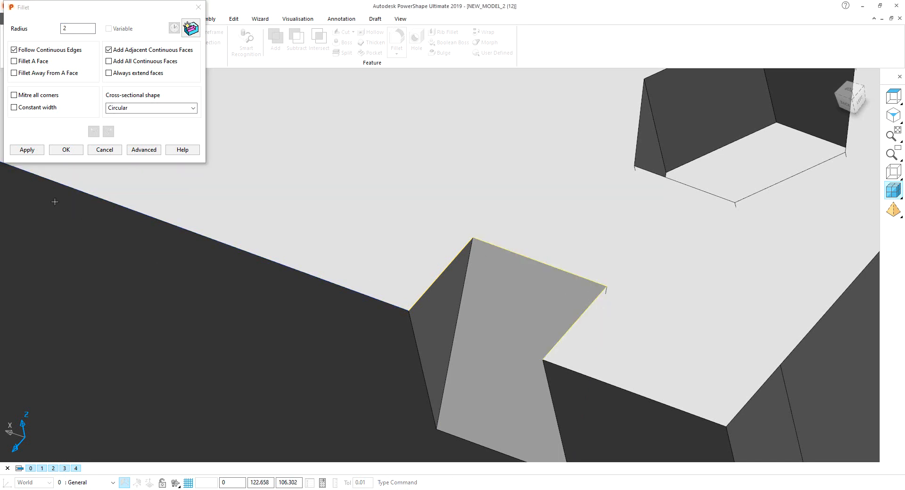
pyautogui.click(27, 150)
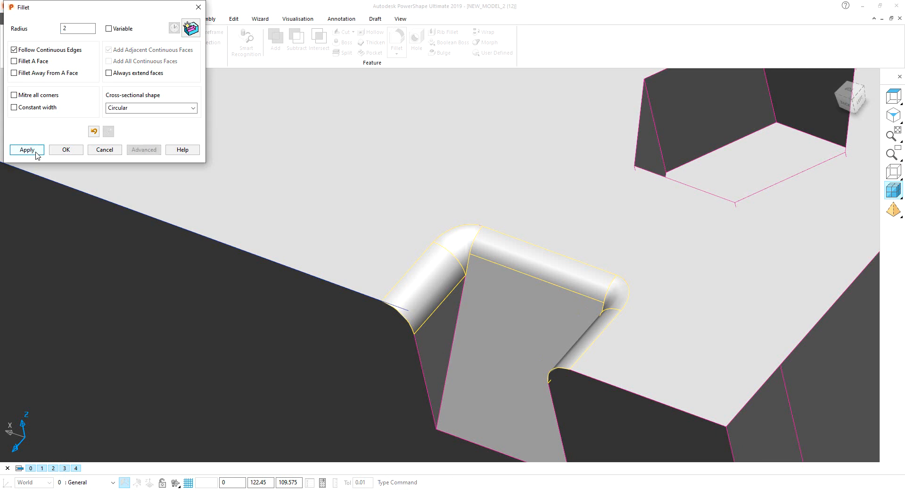
pyautogui.click(62, 150)
pyautogui.scroll(-8, 262, 250)
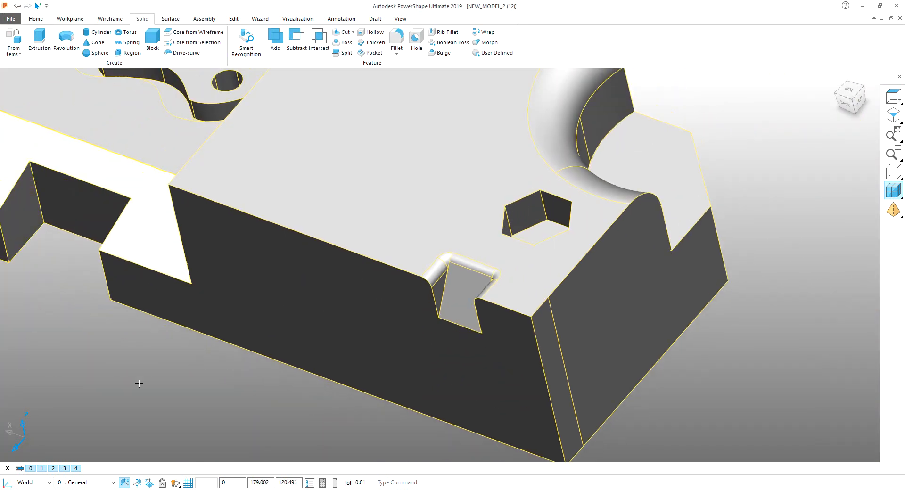
pyautogui.click(139, 384)
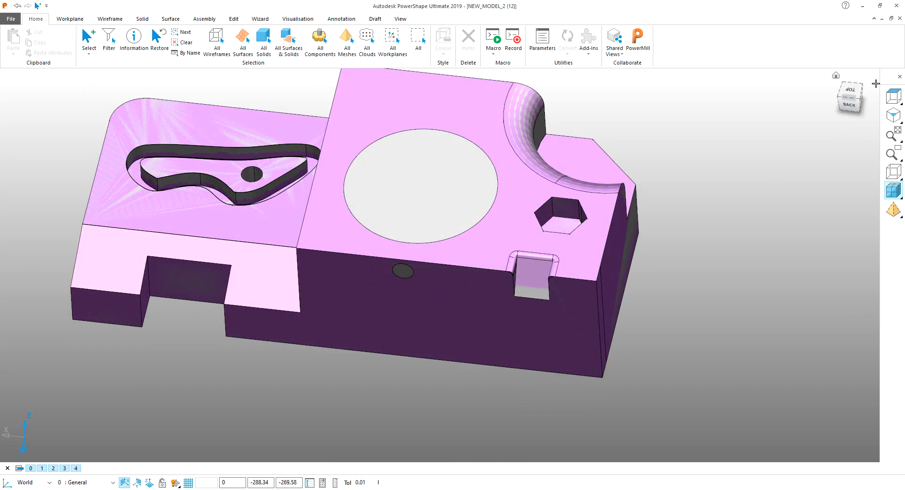
# - View the part from the top and hide the main solid, leaving the mesh with its conical bore
pyautogui.click(858, 89)
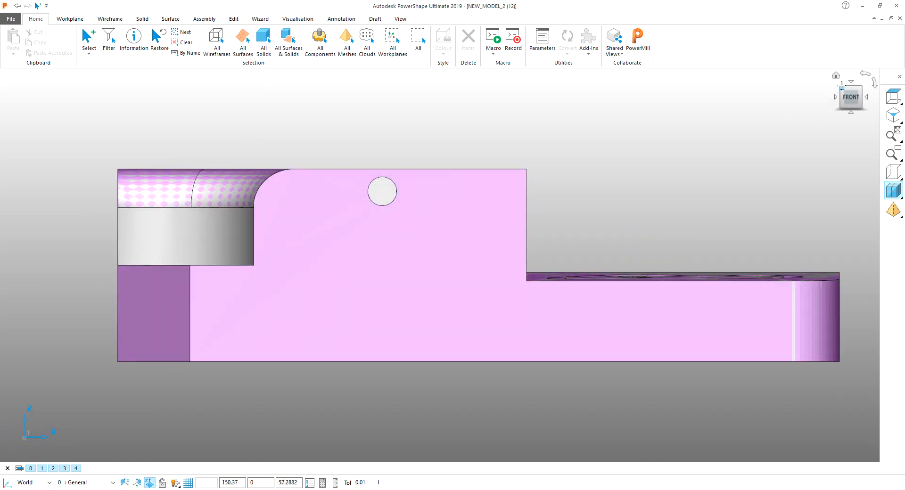
pyautogui.click(852, 95)
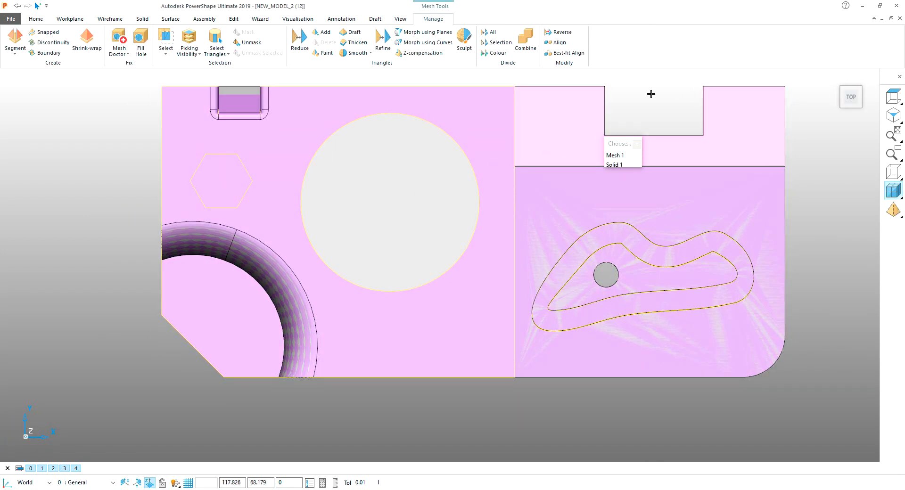
pyautogui.click(651, 93)
pyautogui.click(424, 163)
pyautogui.press('Delete')
pyautogui.scroll(-1, 427, 179)
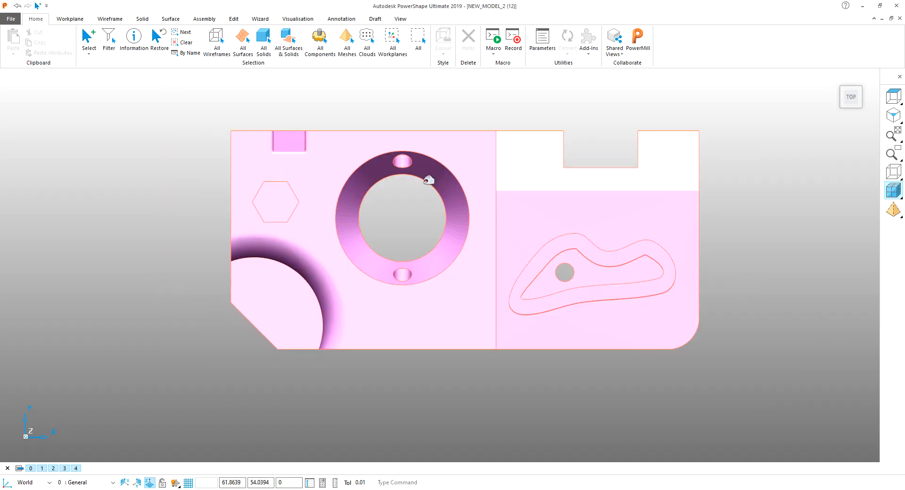
pyautogui.scroll(3, 415, 188)
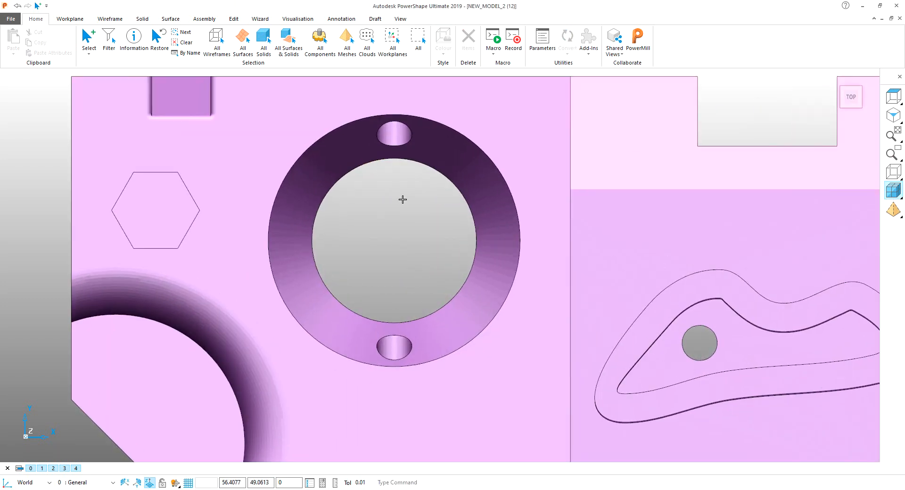
pyautogui.scroll(2, 402, 199)
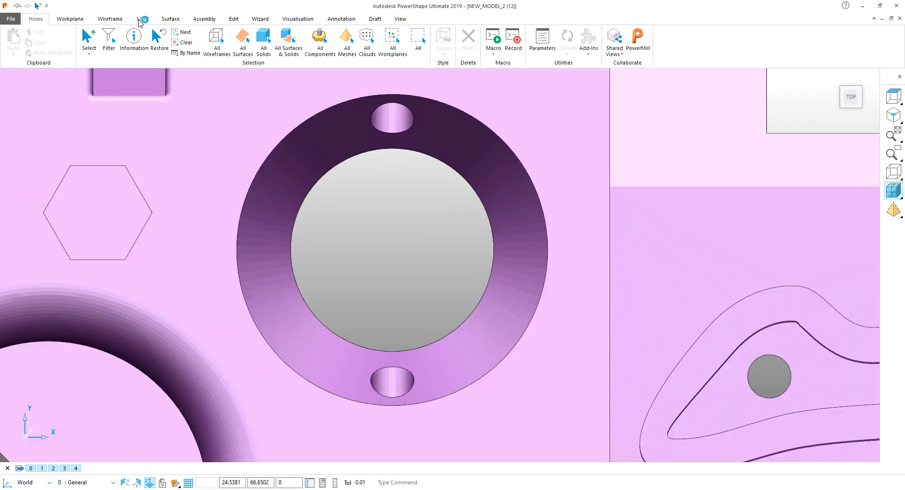
# - Draw a three-point arc of about 14 radius along the inner circular edge of the mesh's large bore
pyautogui.click(142, 19)
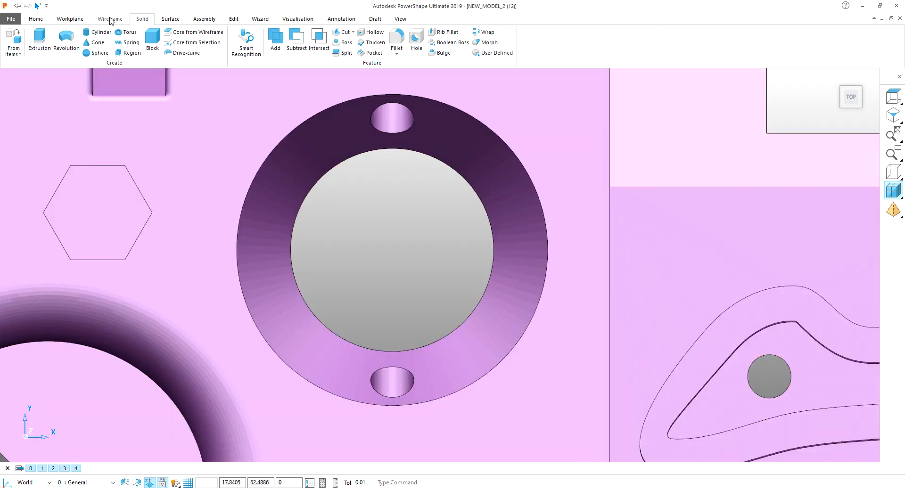
pyautogui.click(110, 19)
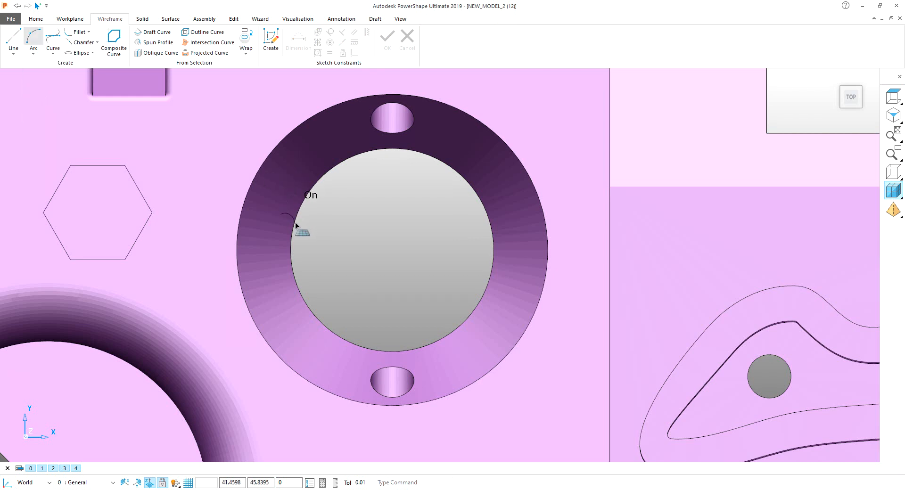
pyautogui.scroll(3, 296, 226)
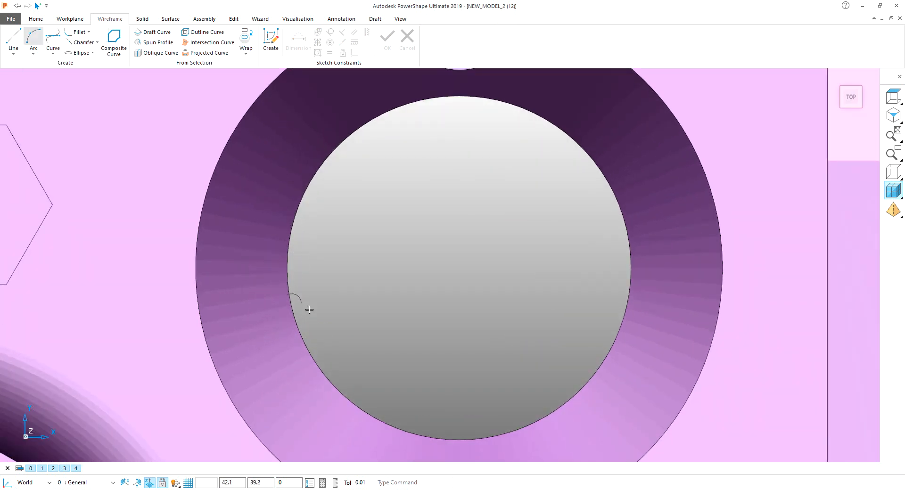
pyautogui.click(303, 343)
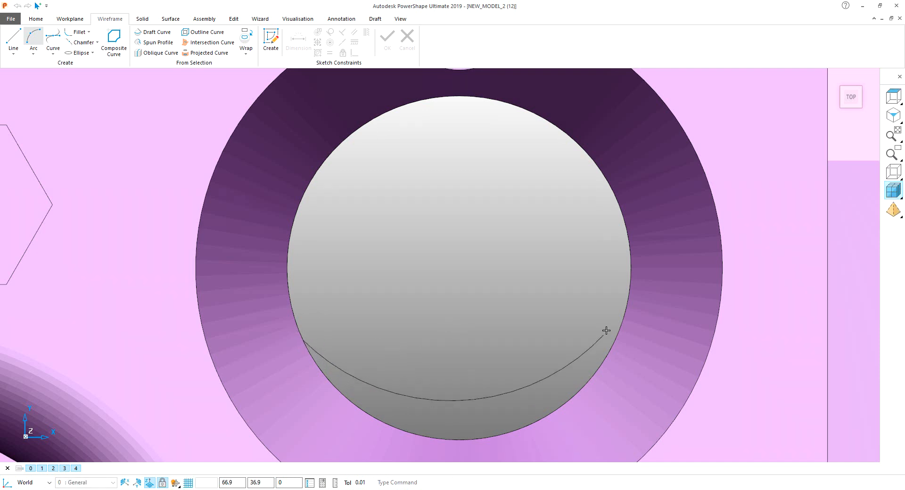
pyautogui.click(569, 402)
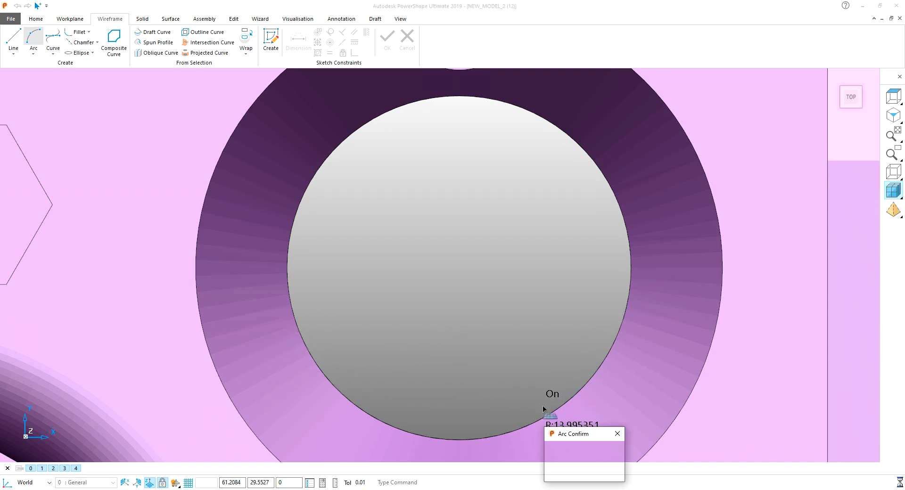
pyautogui.click(585, 473)
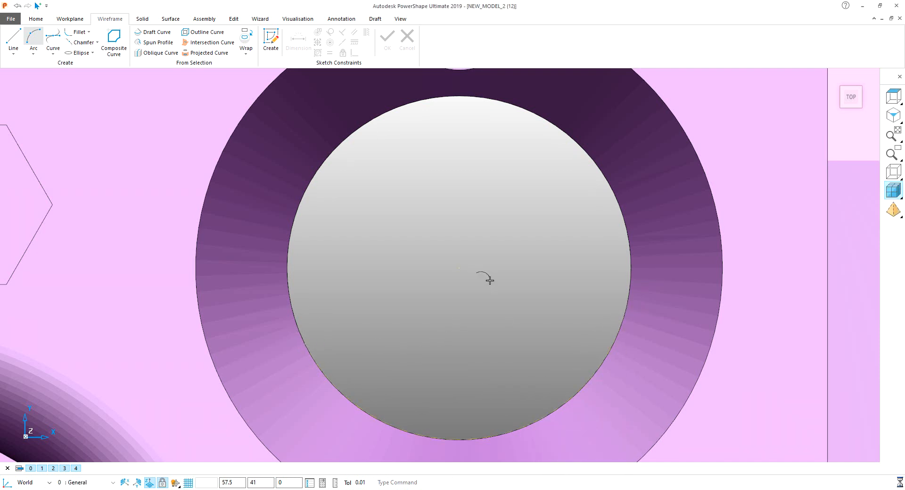
# - Turn the arc on the bore's inner edge into a full circle
pyautogui.rightClick(490, 281)
pyautogui.click(510, 53)
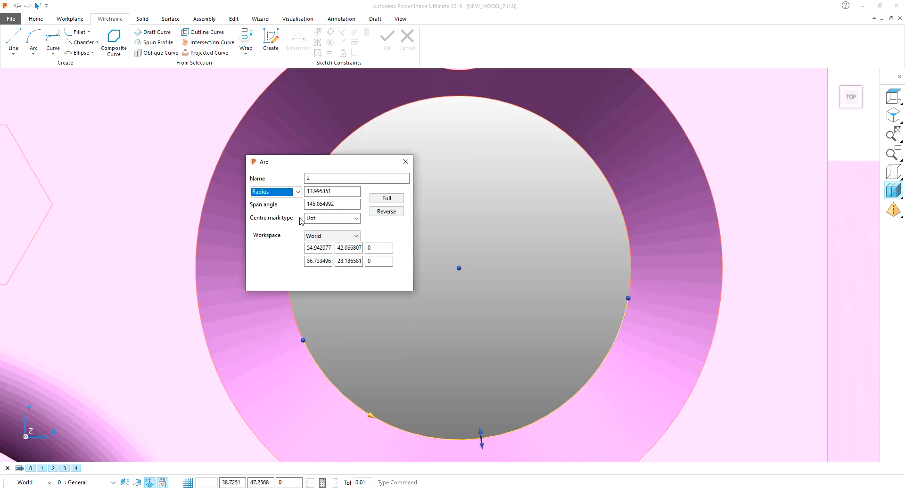
pyautogui.click(385, 198)
pyautogui.scroll(-10, 398, 267)
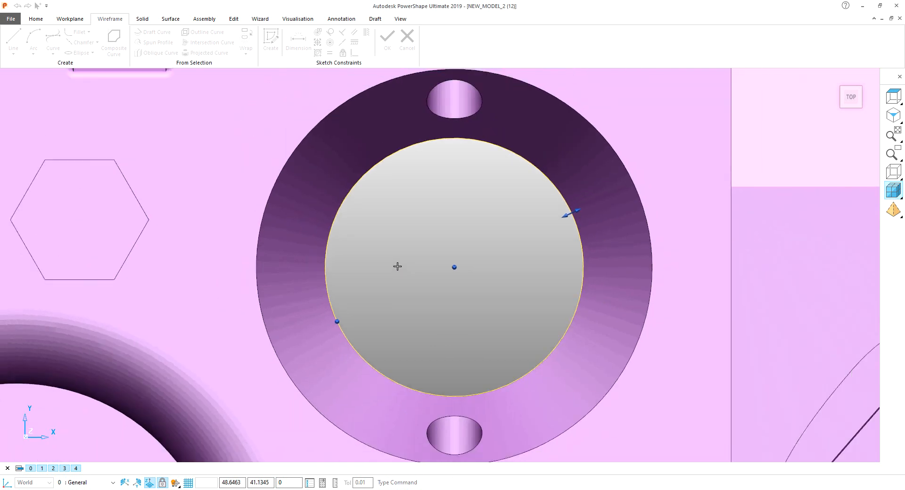
# - Extrude the bore circle into a solid cylinder and lengthen it upward well past the part's top face
pyautogui.moveTo(378, 336); pyautogui.dragTo(358, 246, button='middle')
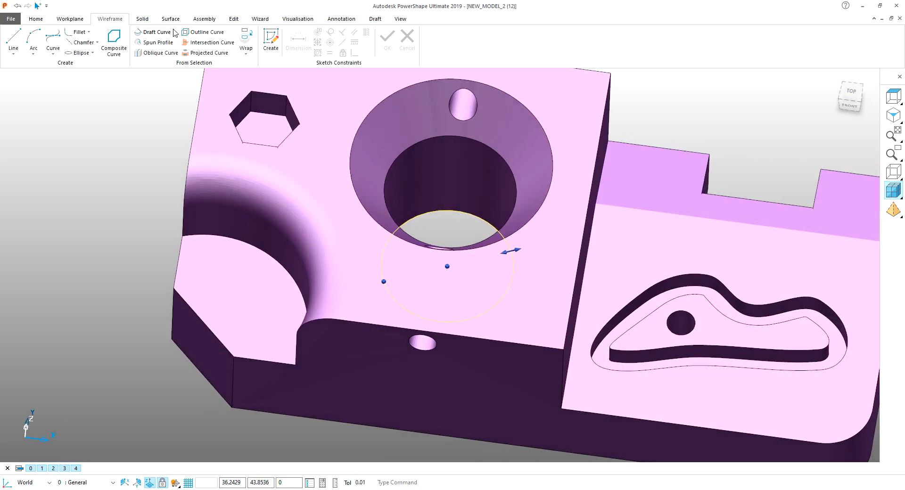
pyautogui.click(150, 18)
pyautogui.moveTo(280, 257); pyautogui.dragTo(281, 167, button='middle')
pyautogui.click(3, 153)
pyautogui.click(451, 132)
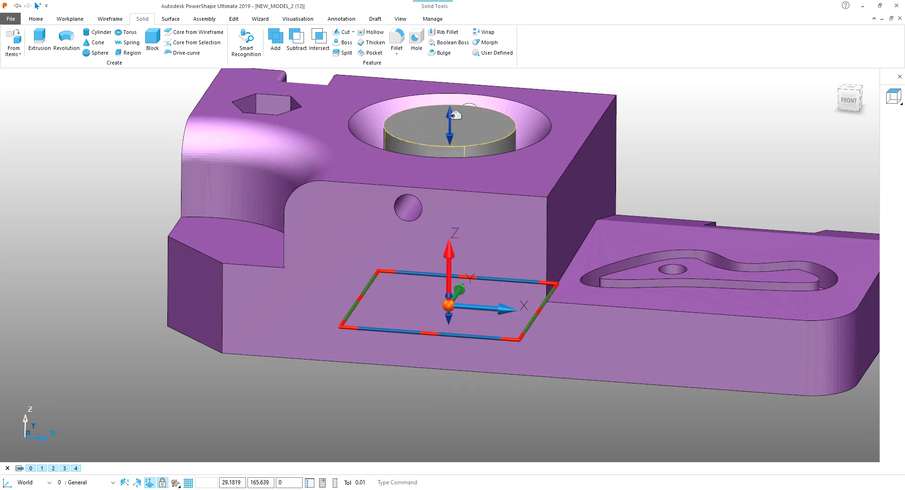
pyautogui.moveTo(454, 115); pyautogui.dragTo(459, 77)
pyautogui.click(646, 109)
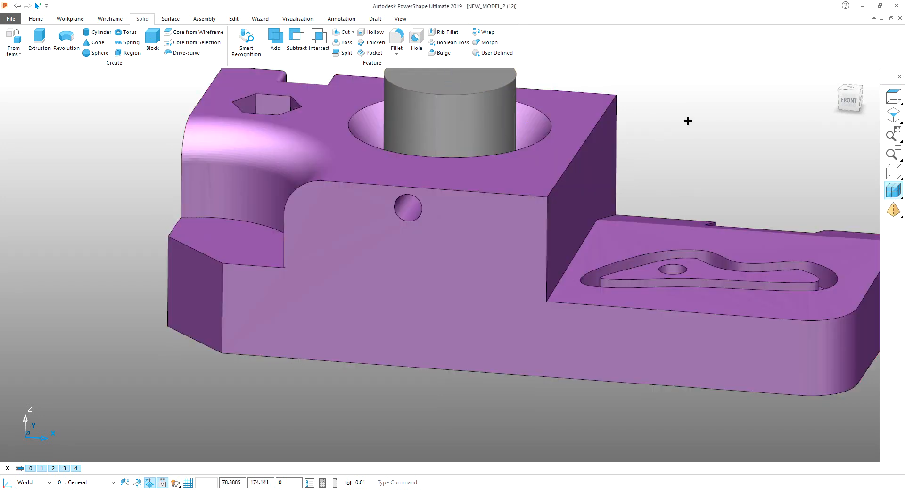
# - Show the hidden main solid again and subtract the extruded cylinder from it to cut the bore
pyautogui.hotkey('ctrl', 'l')
pyautogui.click(687, 126)
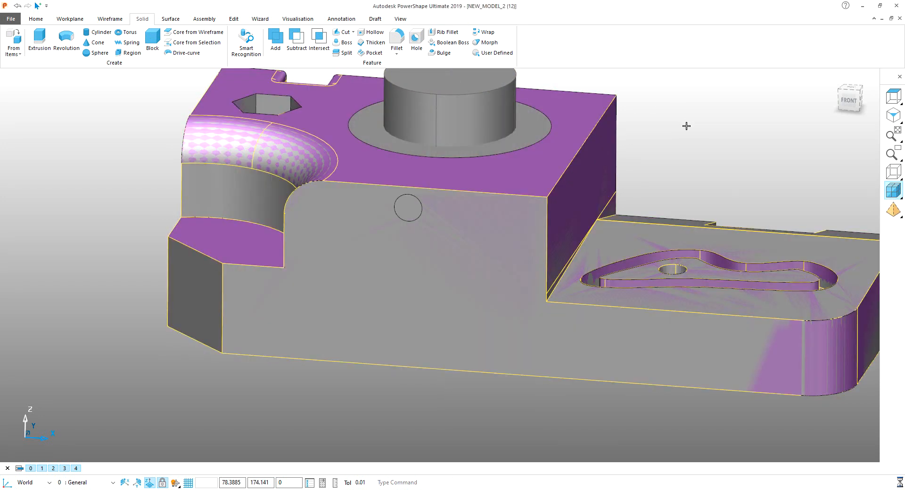
pyautogui.click(452, 117)
pyautogui.click(302, 40)
pyautogui.moveTo(107, 135); pyautogui.dragTo(403, 123, button='middle')
pyautogui.scroll(-2, 452, 153)
pyautogui.scroll(3, 415, 171)
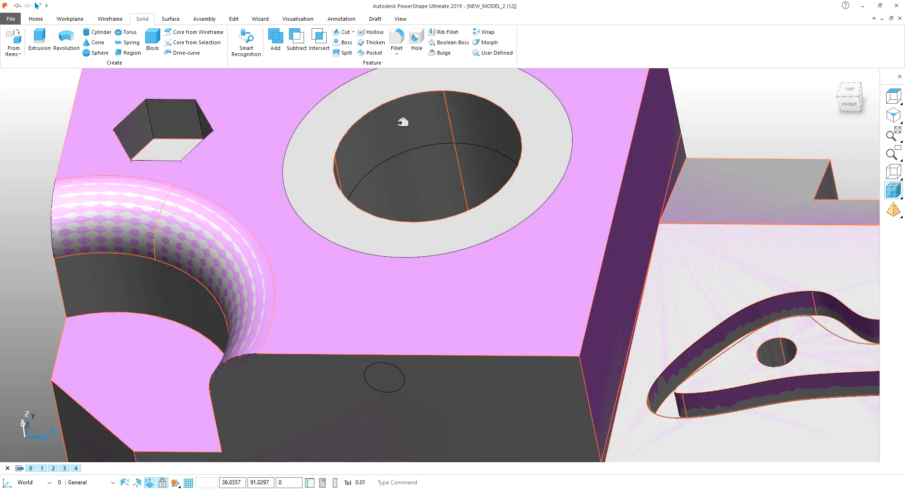
# - Hide the main solid to expose the mesh's conical bore
pyautogui.click(401, 122)
pyautogui.hotkey('ctrl', 'j')
pyautogui.scroll(3, 440, 160)
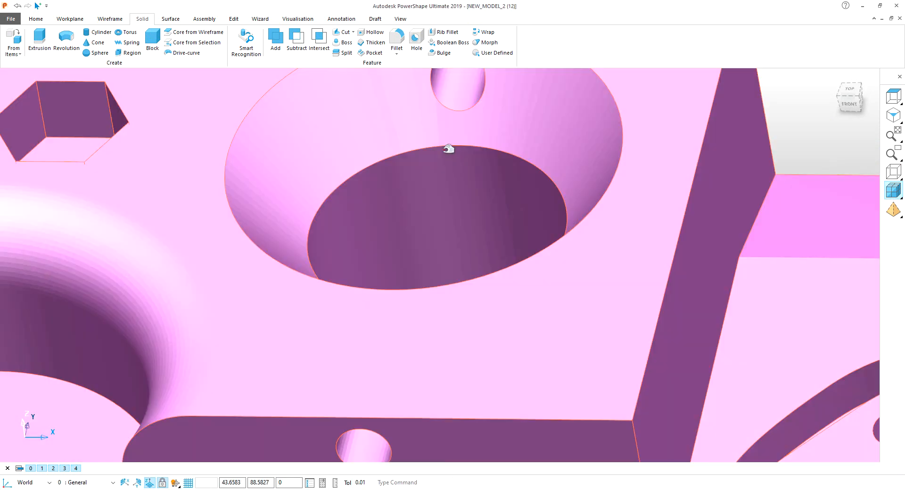
pyautogui.keyDown('shift'); pyautogui.moveTo(449, 149); pyautogui.dragTo(451, 188, button='middle'); pyautogui.keyUp('shift')
pyautogui.keyDown('shift'); pyautogui.moveTo(451, 188); pyautogui.dragTo(449, 178, button='middle'); pyautogui.keyUp('shift')
pyautogui.scroll(2, 372, 151)
pyautogui.scroll(-3, 373, 151)
pyautogui.keyDown('shift'); pyautogui.moveTo(344, 129); pyautogui.dragTo(368, 168, button='middle'); pyautogui.keyUp('shift')
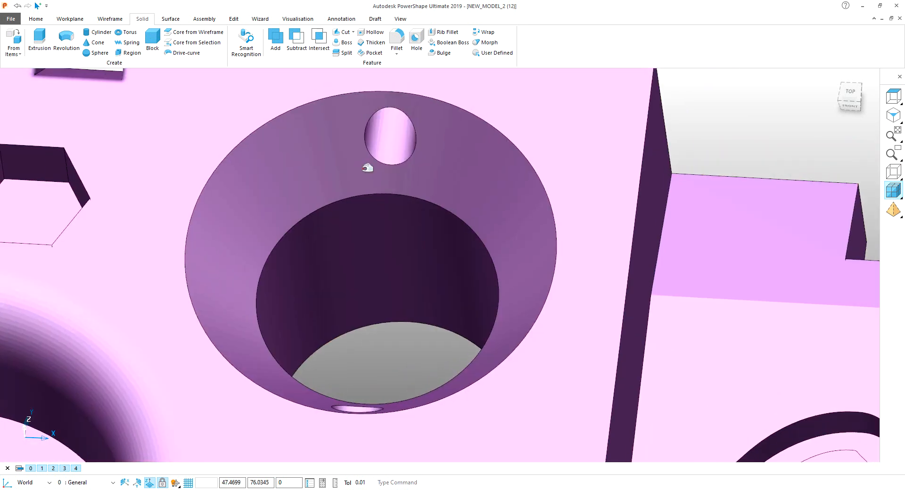
pyautogui.scroll(3, 348, 208)
pyautogui.scroll(1, 343, 196)
pyautogui.click(343, 196)
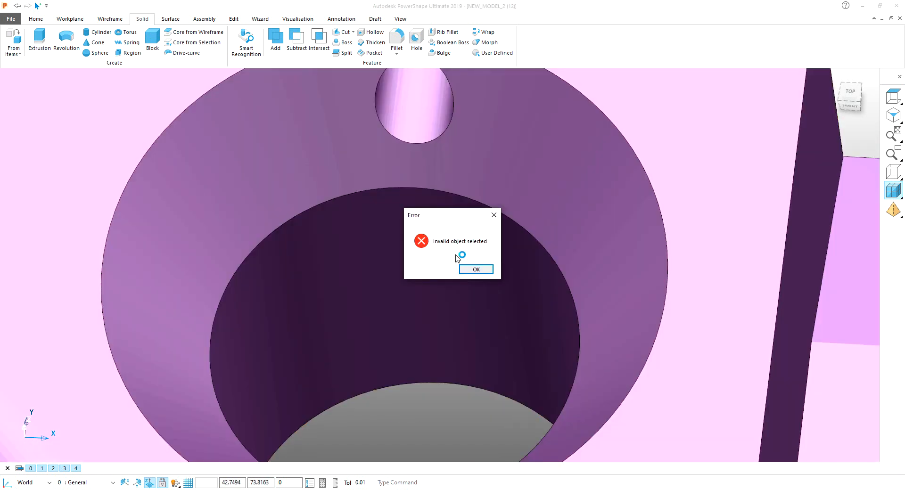
pyautogui.press('Return')
# - Draw a three-point arc of radius about 14 on the cone's smaller inner edge and turn it into a full circle
pyautogui.click(113, 19)
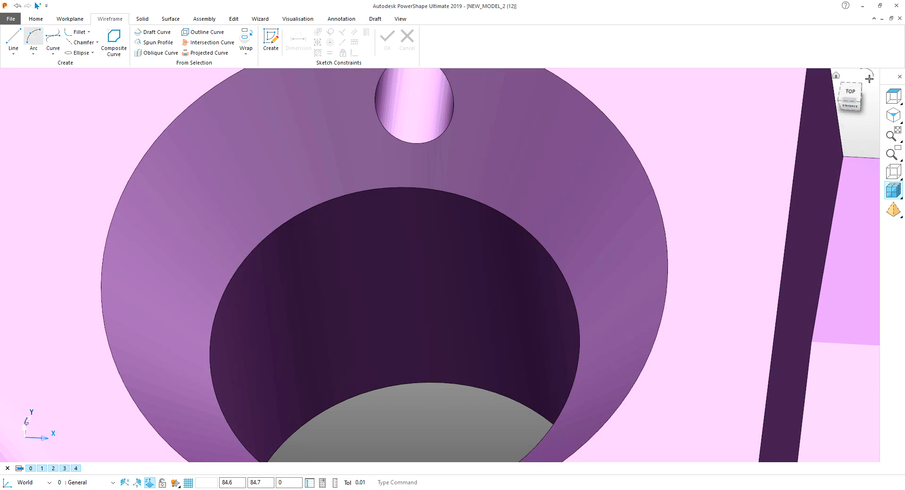
pyautogui.click(851, 92)
pyautogui.scroll(5, 307, 253)
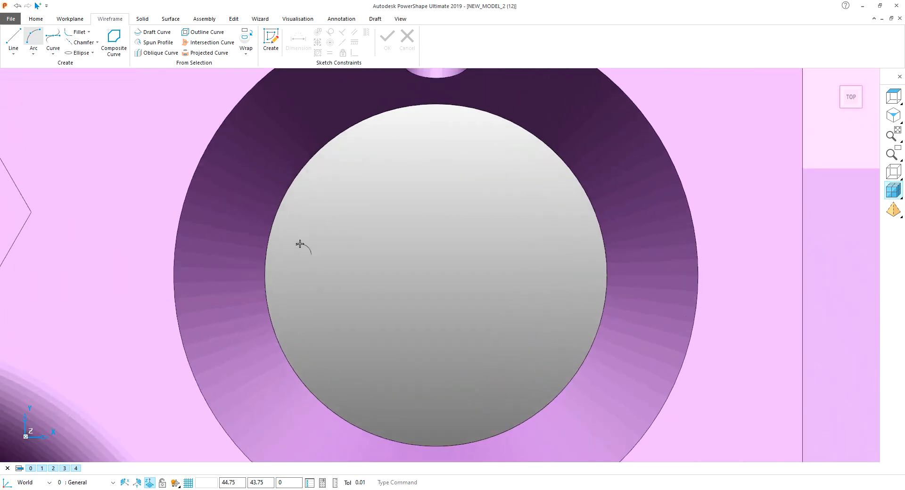
pyautogui.scroll(1, 300, 244)
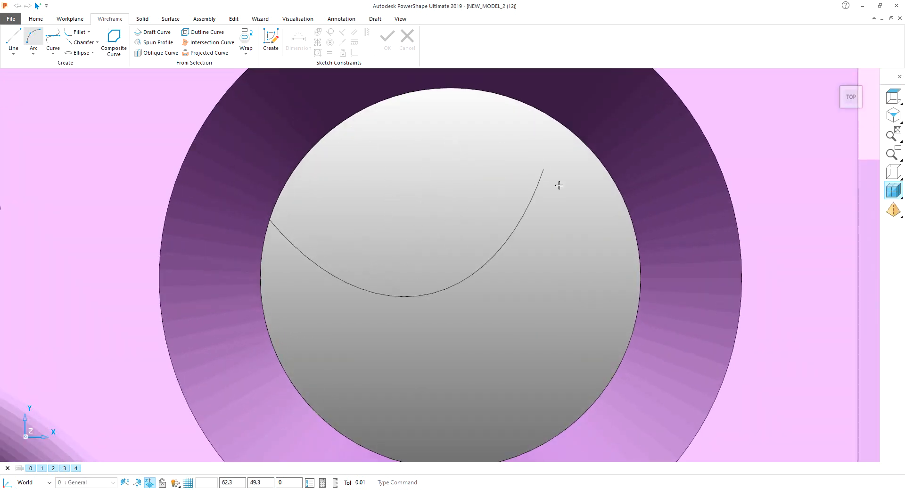
pyautogui.click(638, 244)
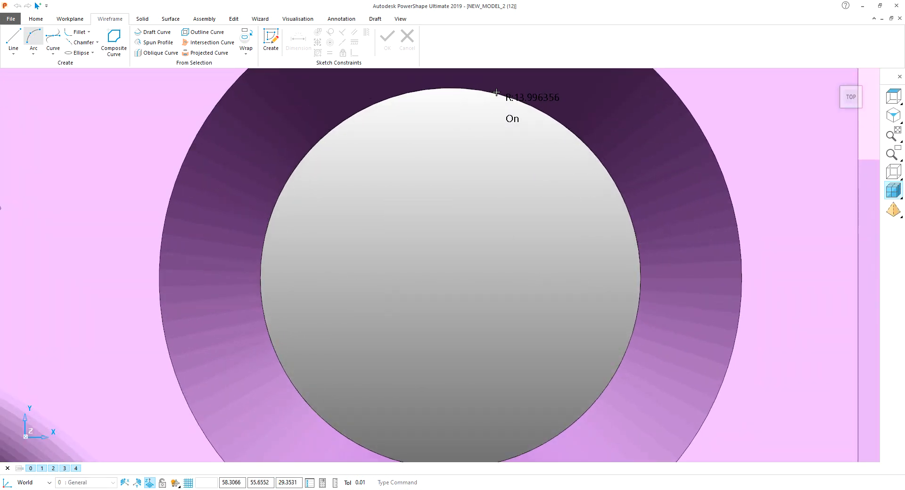
pyautogui.click(499, 97)
pyautogui.moveTo(469, 230); pyautogui.dragTo(394, 157, button='middle')
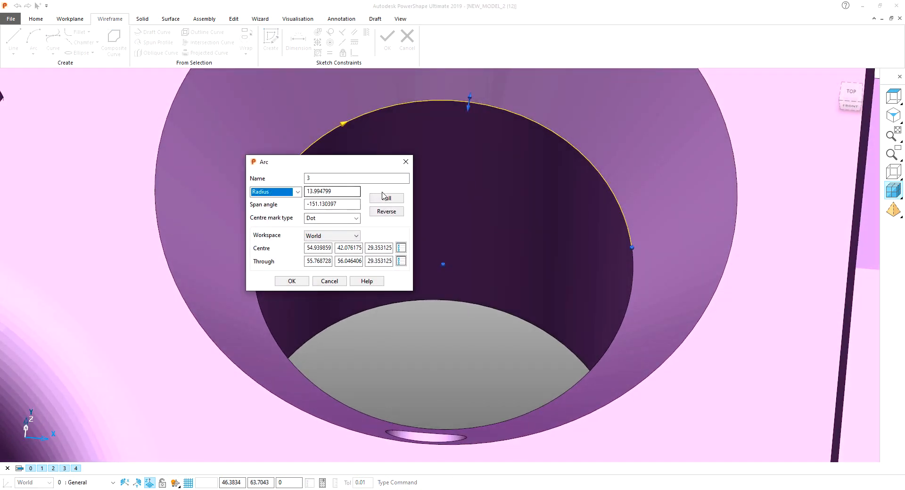
pyautogui.click(386, 199)
pyautogui.scroll(-7, 314, 233)
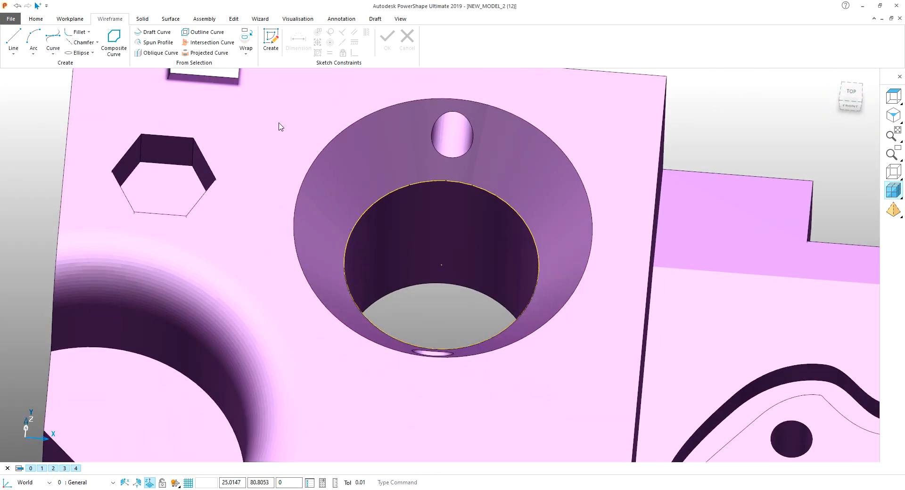
# - Draw a three-point arc of radius about 21.44 on the cone's upper rim and turn it into a full circle
pyautogui.click(592, 251)
pyautogui.click(541, 123)
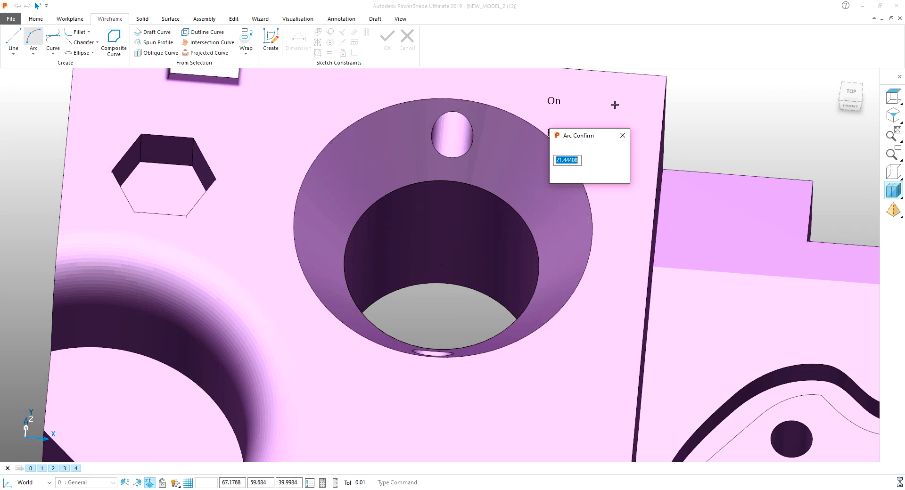
pyautogui.click(590, 175)
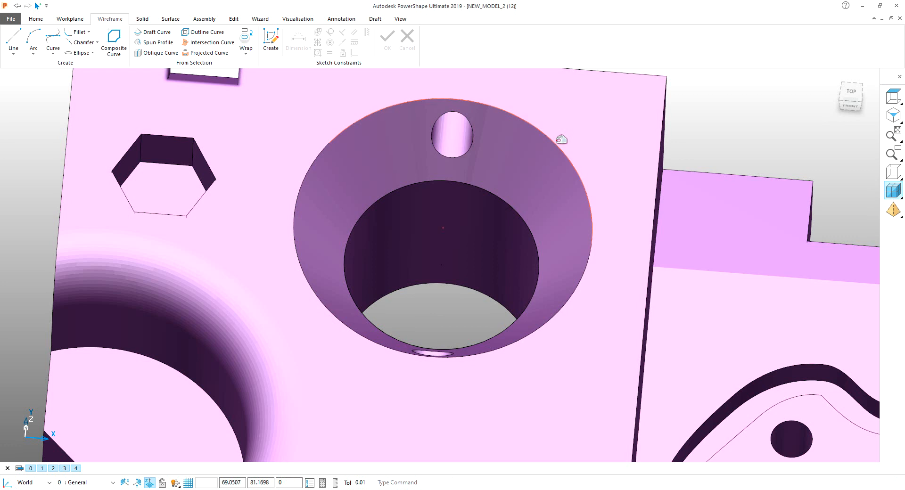
pyautogui.click(561, 140)
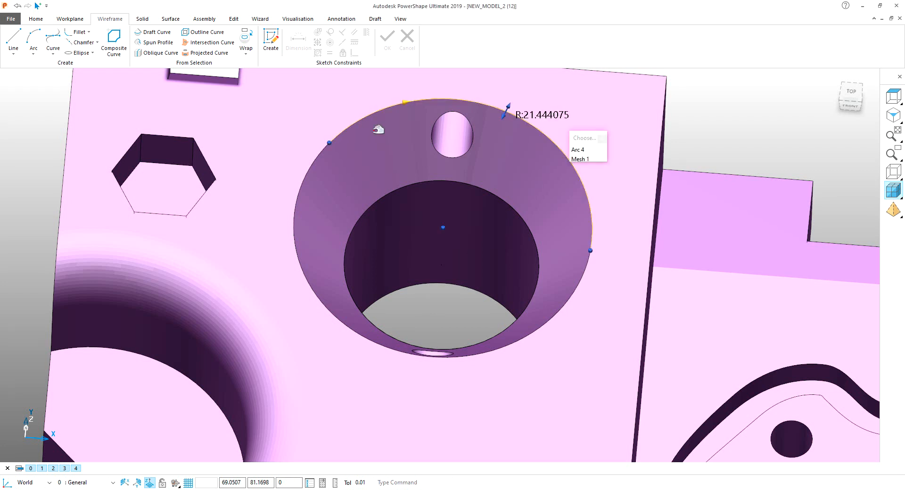
pyautogui.doubleClick(325, 171)
pyautogui.click(383, 199)
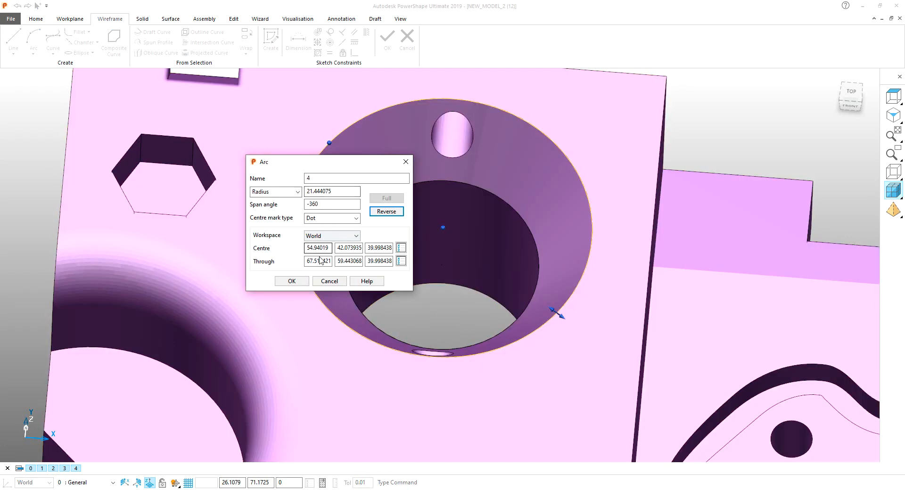
pyautogui.click(303, 281)
pyautogui.click(695, 129)
# - Select both cone circles and create a power surface between them with Smart Surfacer, using the From separate method
pyautogui.scroll(-2, 695, 128)
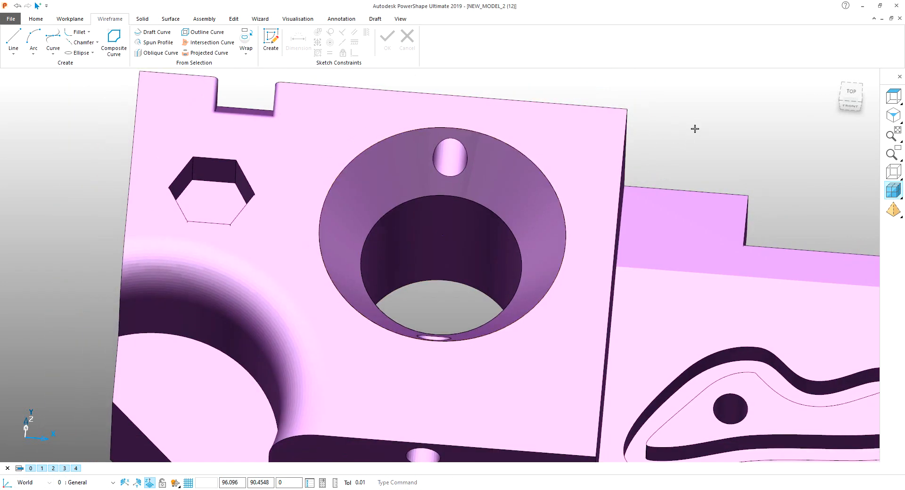
pyautogui.click(501, 209)
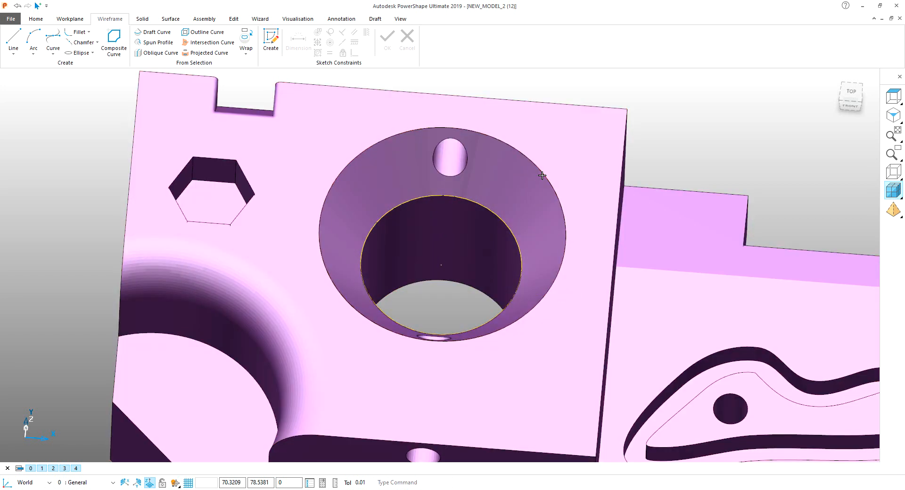
pyautogui.click(543, 175)
pyautogui.click(570, 190)
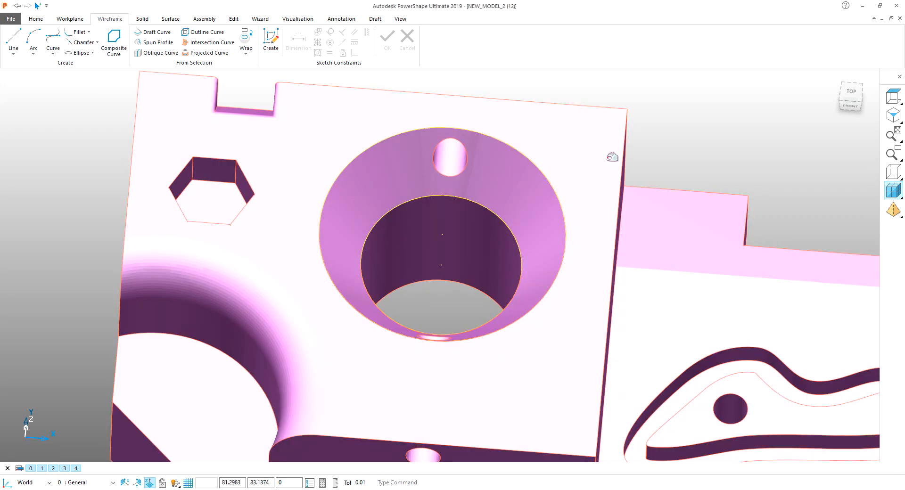
pyautogui.hotkey('ctrl', 'h')
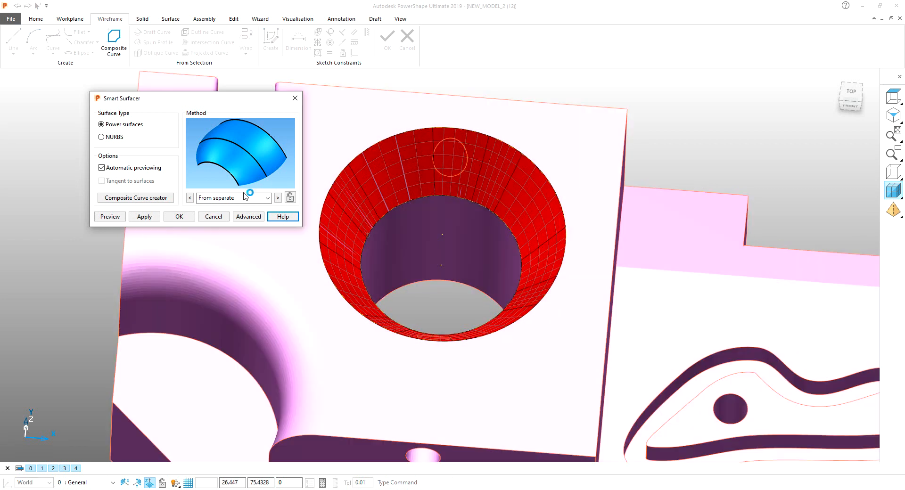
pyautogui.click(179, 217)
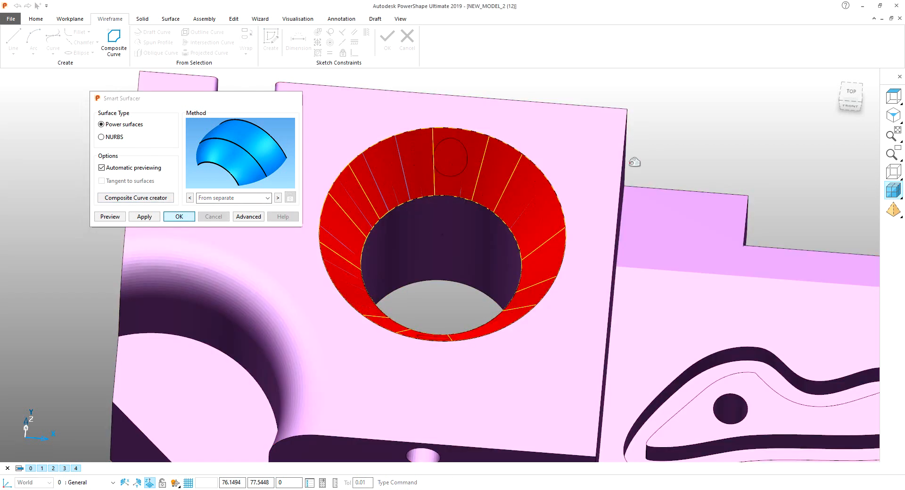
# - Extend the conical surface's upper edge past the part's top face with Limit point
pyautogui.moveTo(438, 231); pyautogui.dragTo(427, 165, button='middle')
pyautogui.click(403, 174)
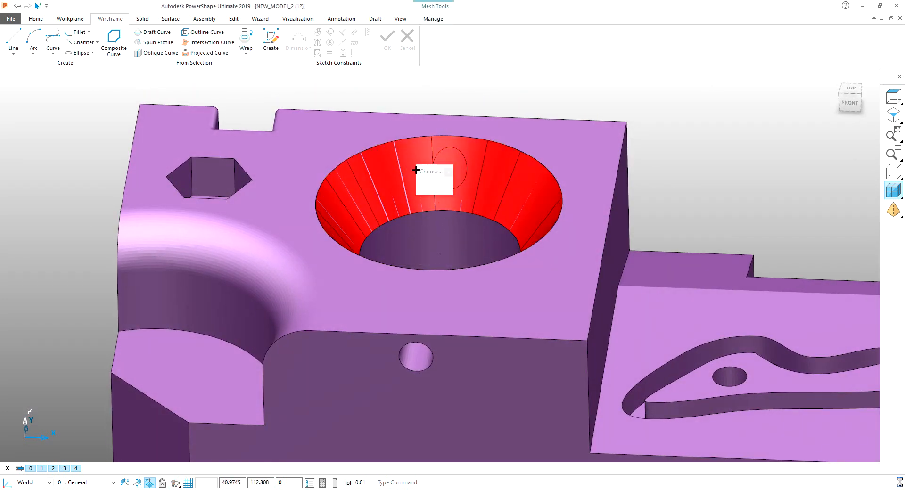
pyautogui.click(441, 193)
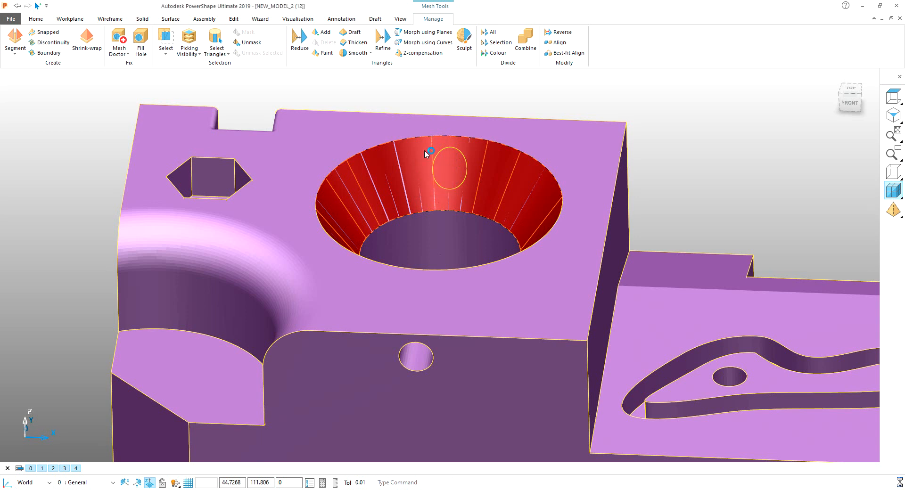
pyautogui.click(234, 19)
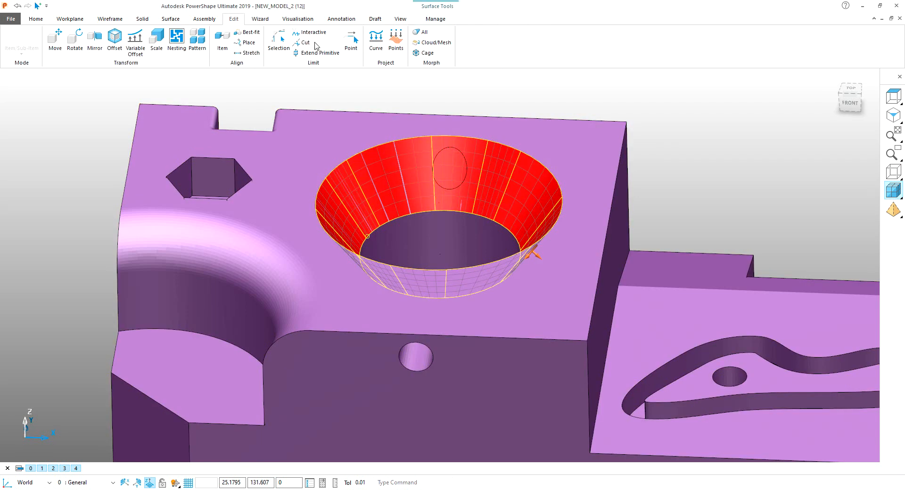
pyautogui.click(350, 44)
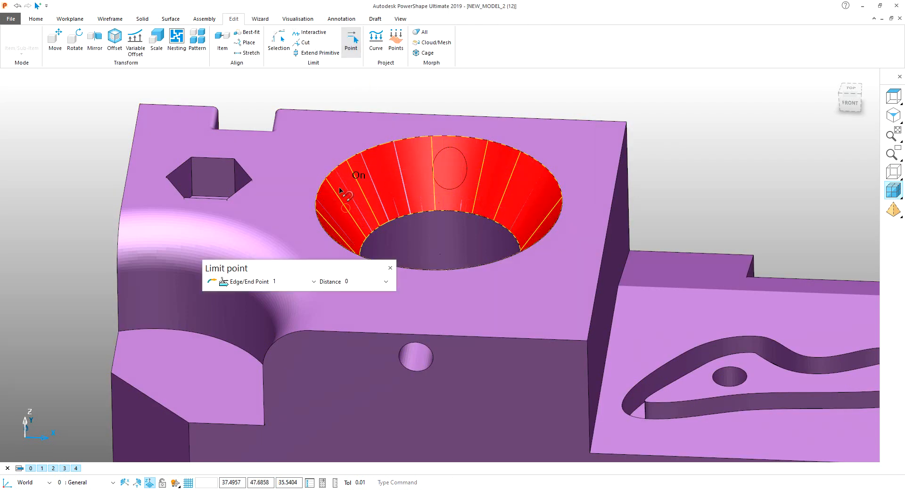
pyautogui.click(349, 136)
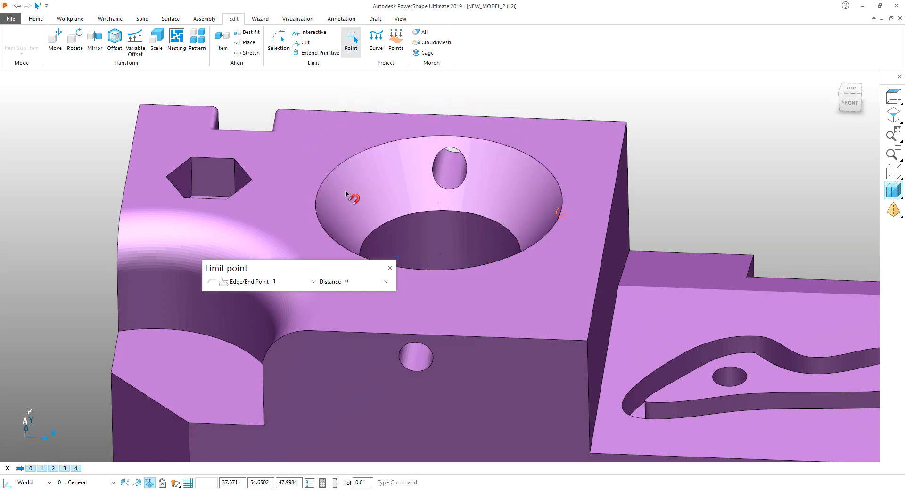
pyautogui.click(390, 268)
pyautogui.click(659, 110)
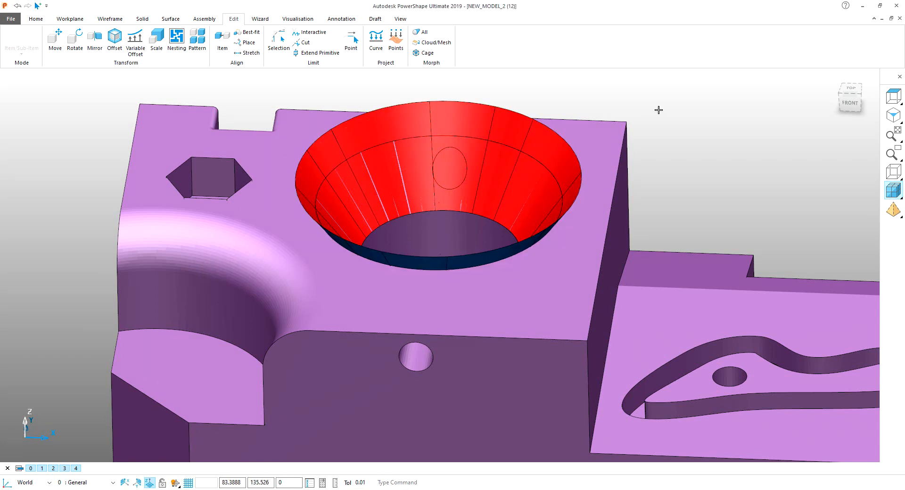
# - Show the hidden main solid again and cut it with the extended conical surface to form the bore's tapered mouth
pyautogui.hotkey('ctrl', 'l')
pyautogui.click(660, 111)
pyautogui.click(479, 124)
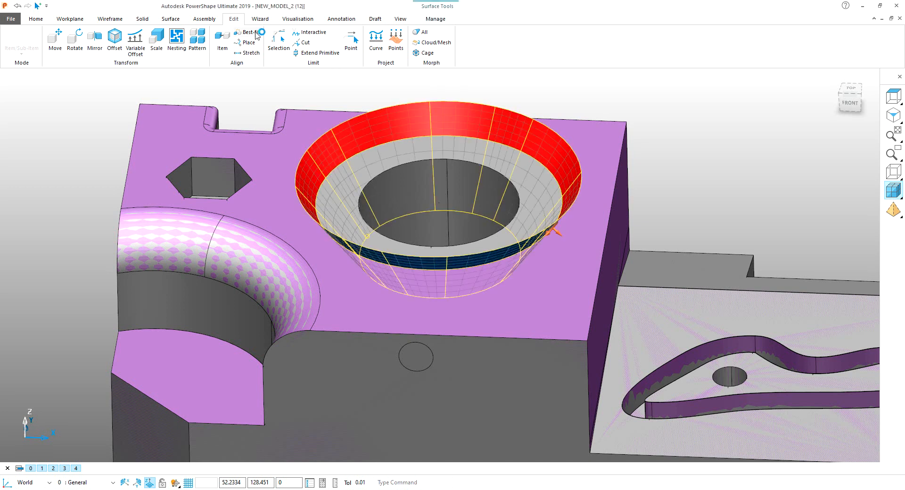
pyautogui.click(143, 19)
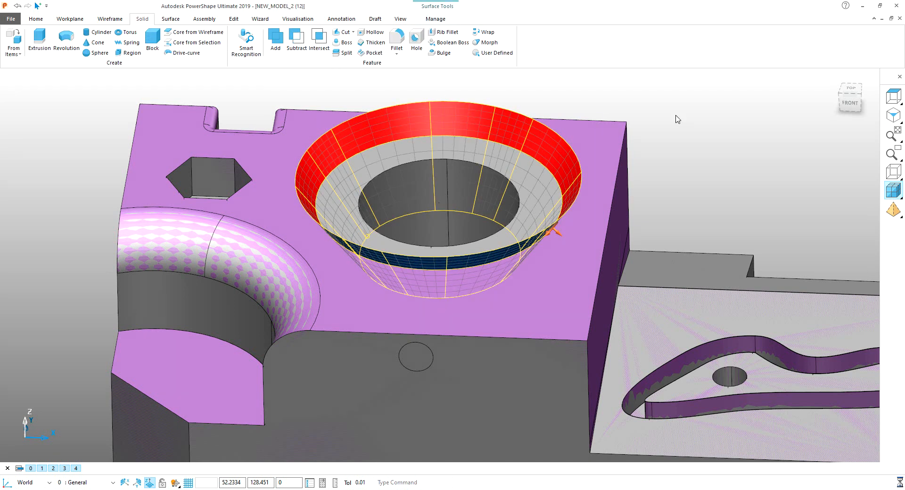
pyautogui.moveTo(630, 124); pyautogui.dragTo(611, 155, button='middle')
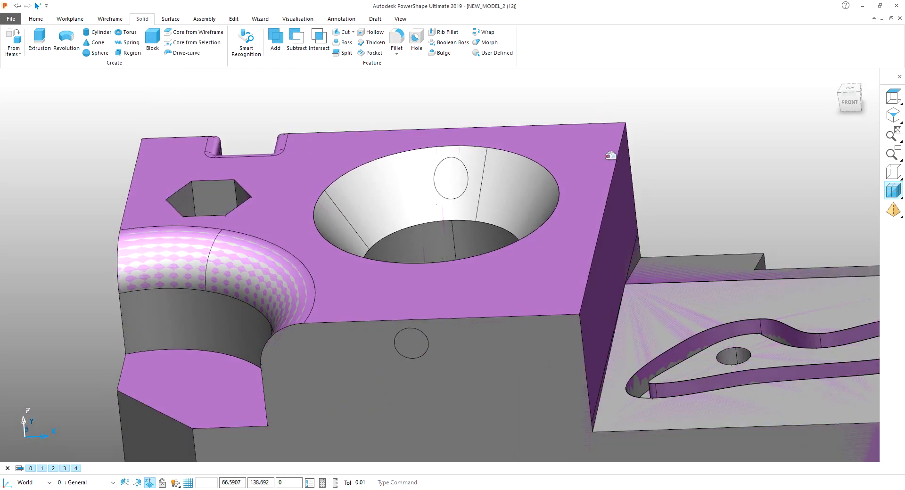
# - View the part from the front and hide the main solid to expose the mesh's small round side hole
pyautogui.click(845, 108)
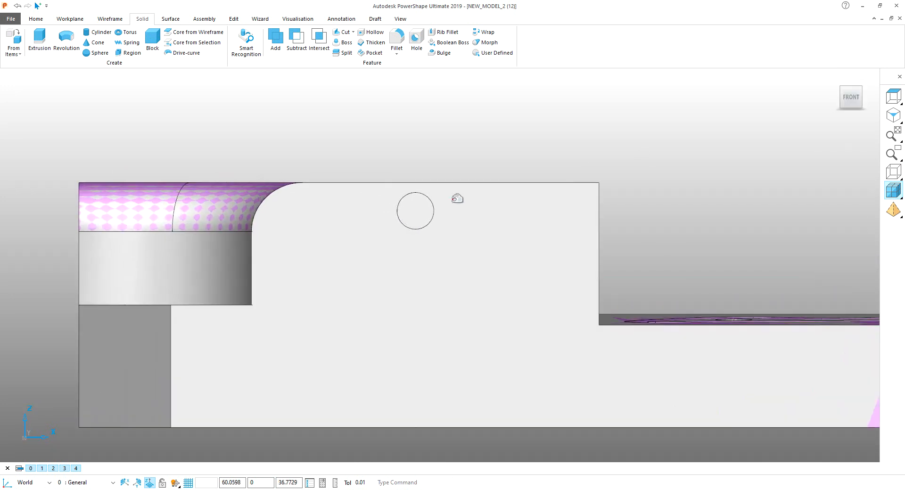
pyautogui.click(320, 232)
pyautogui.hotkey('ctrl', 'j')
pyautogui.scroll(3, 428, 216)
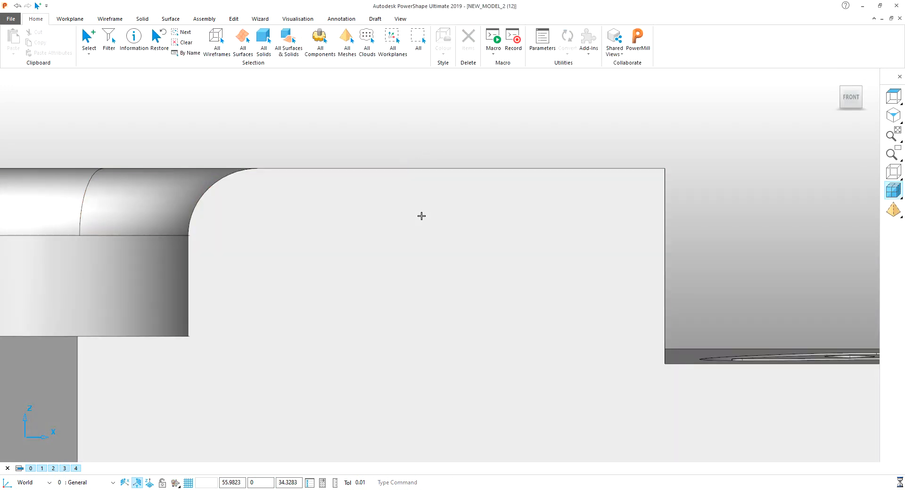
pyautogui.click(421, 216)
pyautogui.hotkey('ctrl', 'j')
pyautogui.hotkey('ctrl', 'l')
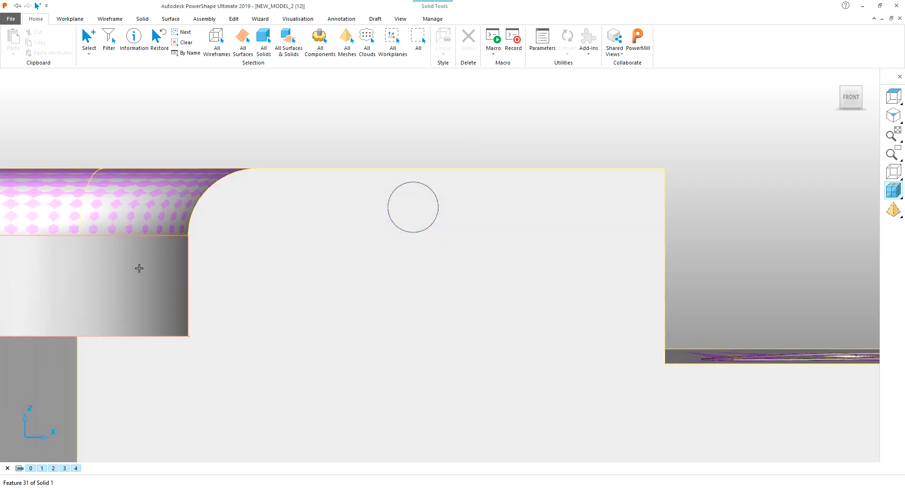
pyautogui.click(303, 188)
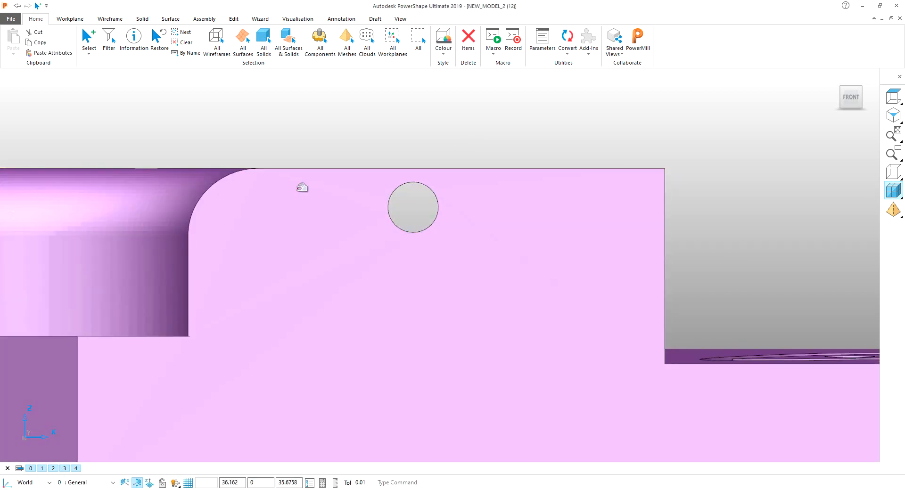
# - Draw an arc through three points on the rim of the mesh's small side hole and complete it to a full circle
pyautogui.scroll(4, 429, 208)
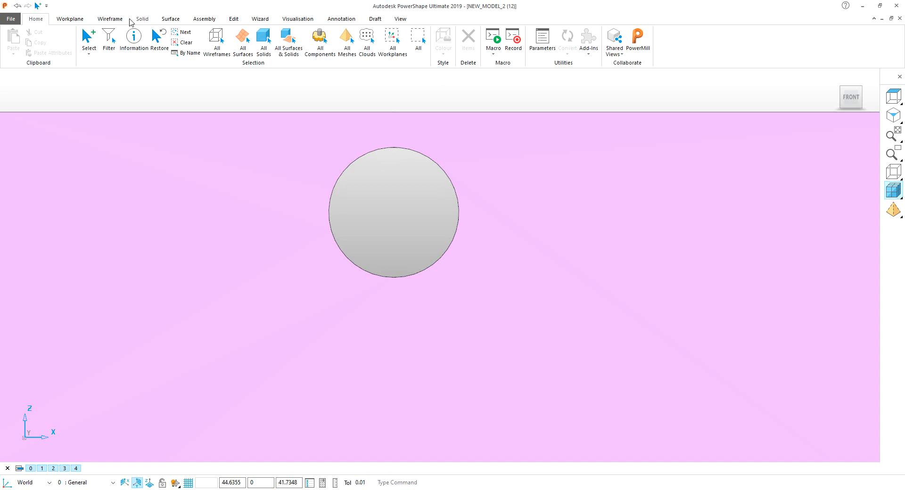
pyautogui.click(115, 19)
pyautogui.click(36, 54)
pyautogui.click(39, 73)
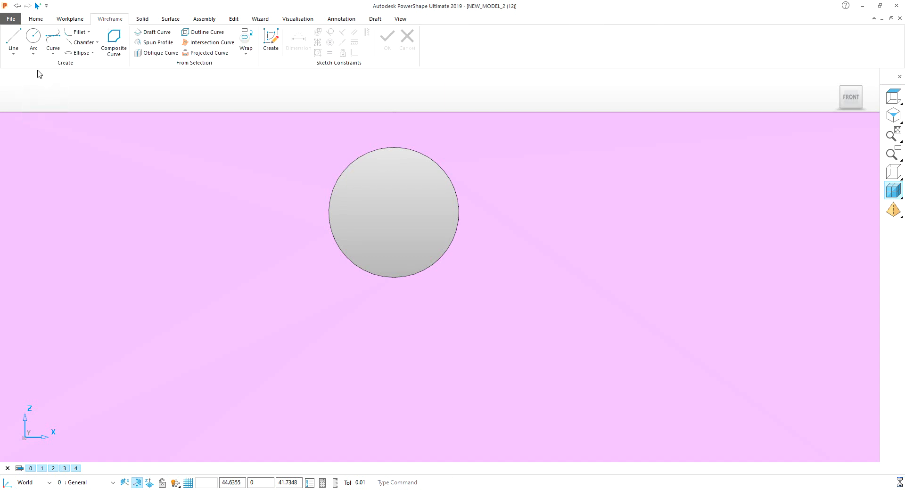
pyautogui.click(34, 54)
pyautogui.click(39, 69)
pyautogui.press('Escape')
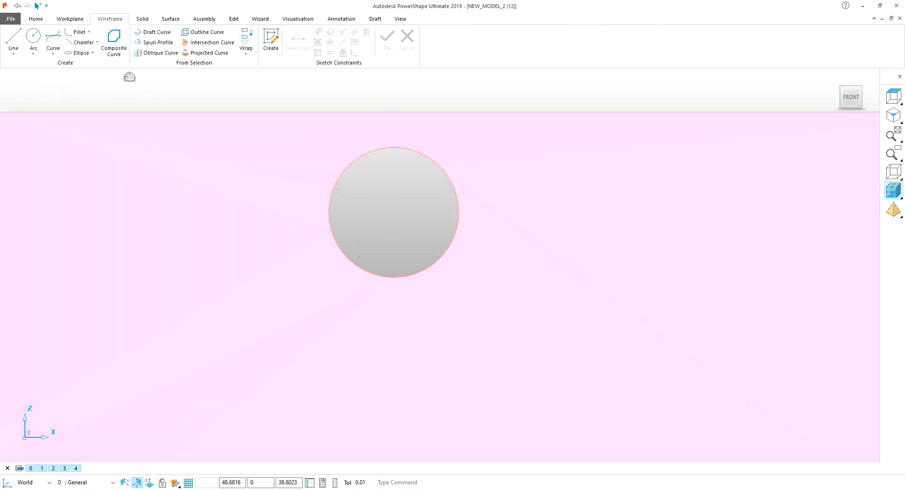
pyautogui.click(47, 90)
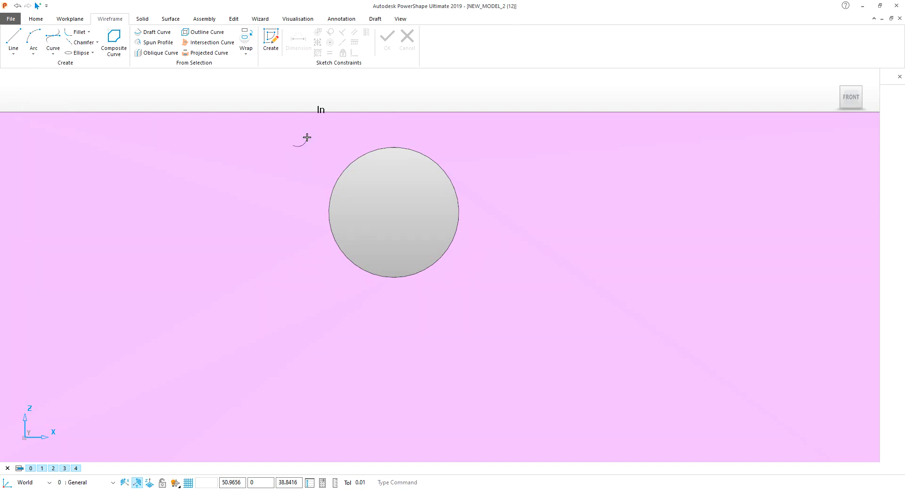
pyautogui.click(337, 183)
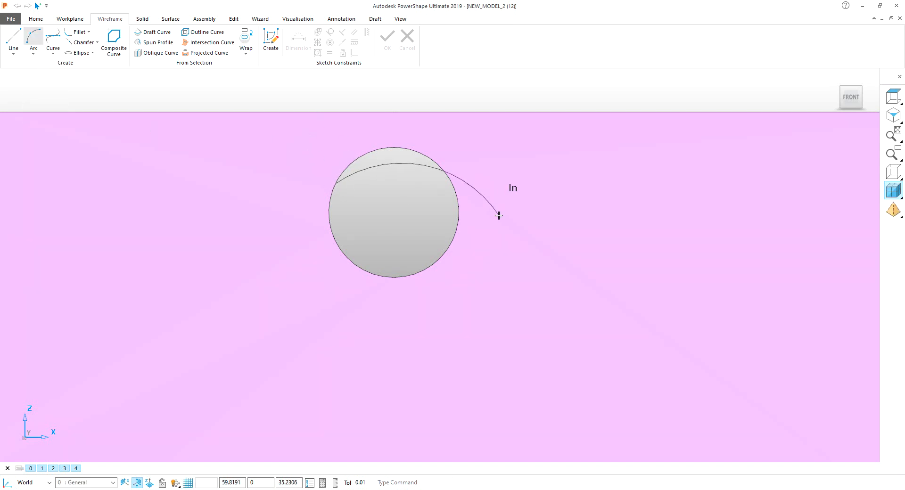
pyautogui.click(443, 173)
pyautogui.click(485, 227)
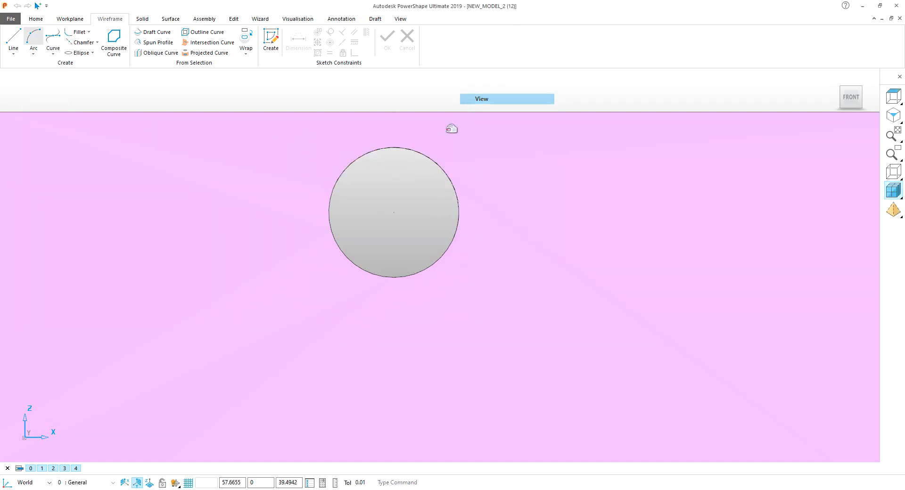
pyautogui.press('Escape')
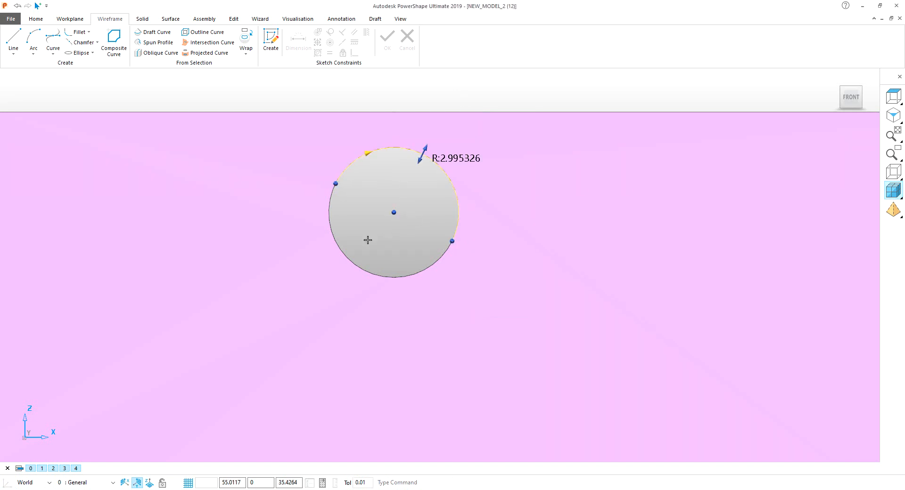
pyautogui.doubleClick(368, 240)
pyautogui.click(292, 281)
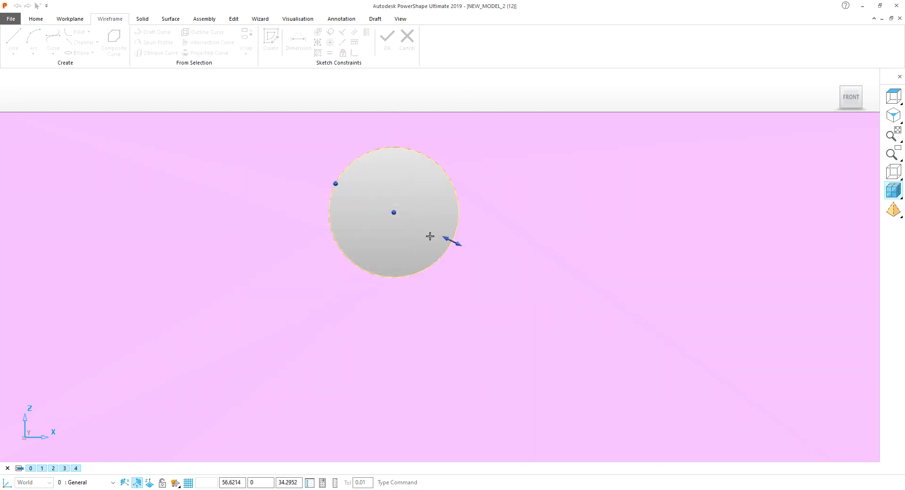
# - Extrude the small circle into a solid cylinder with a length of 96, running through the part and out its far side
pyautogui.scroll(-3, 537, 258)
pyautogui.scroll(-6, 537, 258)
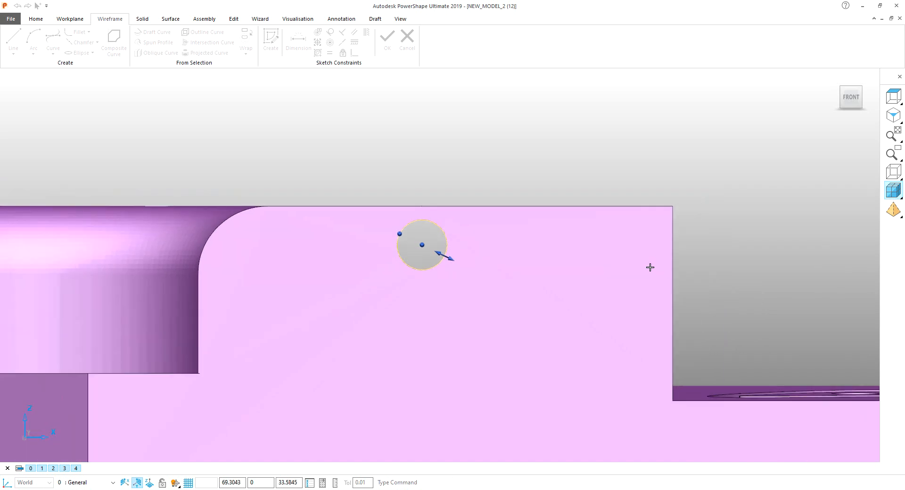
pyautogui.moveTo(574, 312); pyautogui.dragTo(464, 263, button='middle')
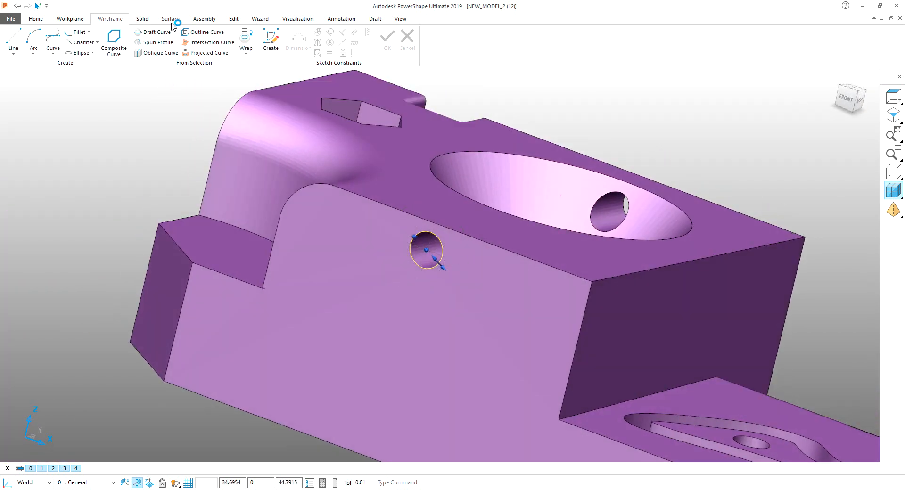
pyautogui.click(22, 43)
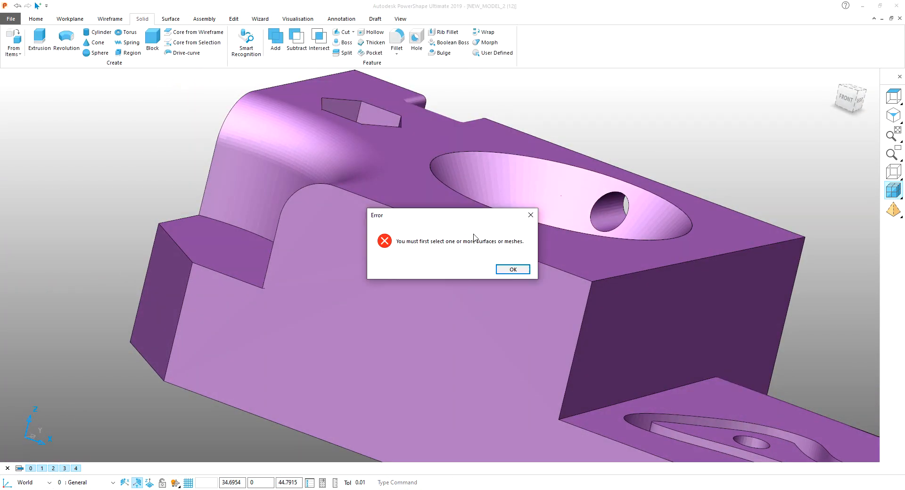
pyautogui.click(513, 270)
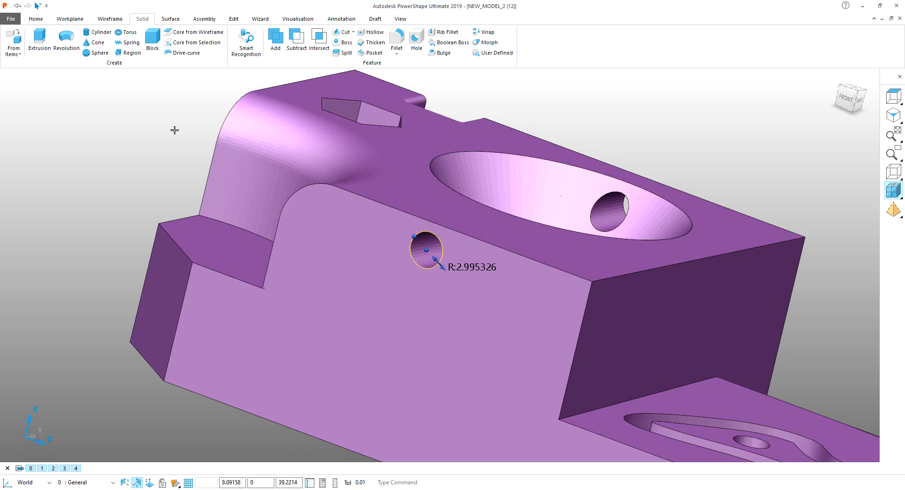
pyautogui.click(46, 48)
pyautogui.moveTo(530, 226); pyautogui.dragTo(702, 160)
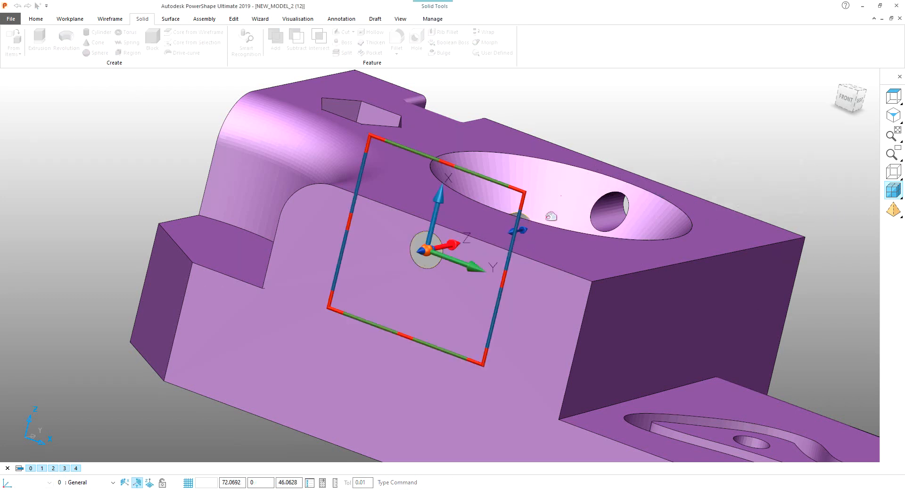
pyautogui.moveTo(551, 217); pyautogui.dragTo(533, 243, button='middle')
pyautogui.moveTo(530, 215); pyautogui.dragTo(776, 101)
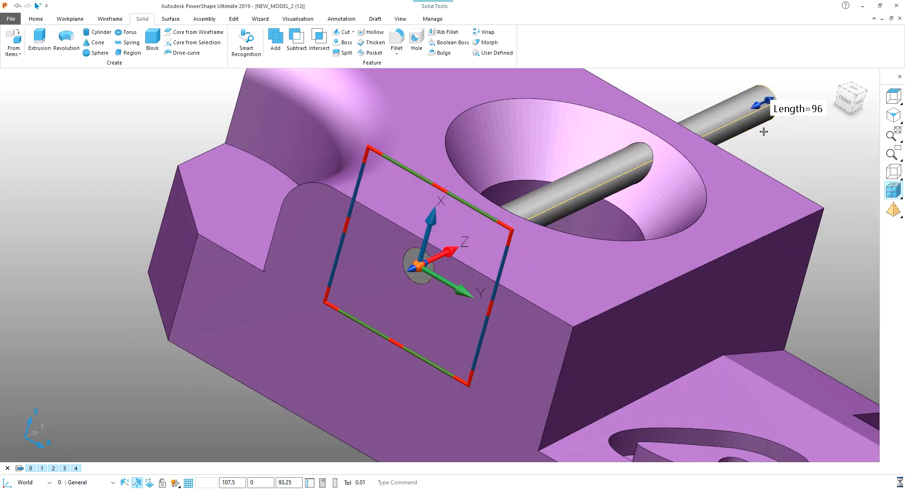
pyautogui.click(765, 143)
pyautogui.moveTo(765, 143); pyautogui.dragTo(763, 125, button='middle')
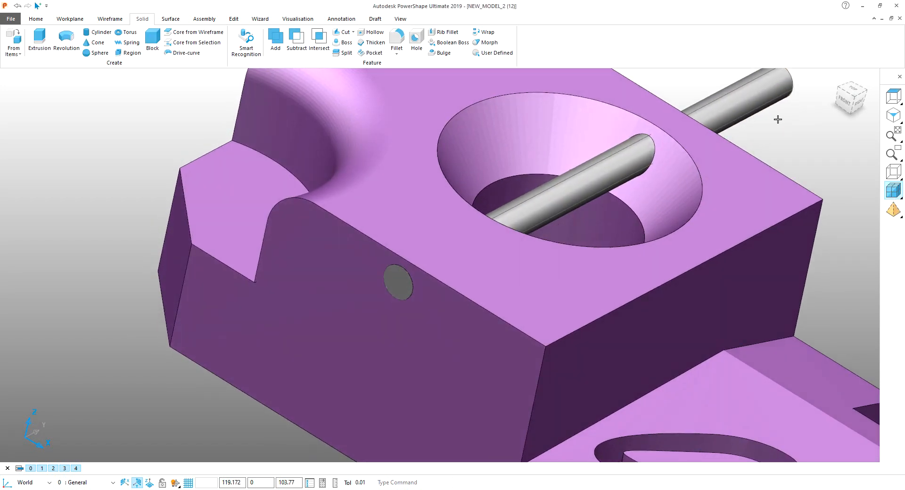
# - Show the hidden main solid again and subtract the extruded cylinder from it to cut the small cross hole
pyautogui.hotkey('ctrl', 'l')
pyautogui.click(778, 119)
pyautogui.click(746, 94)
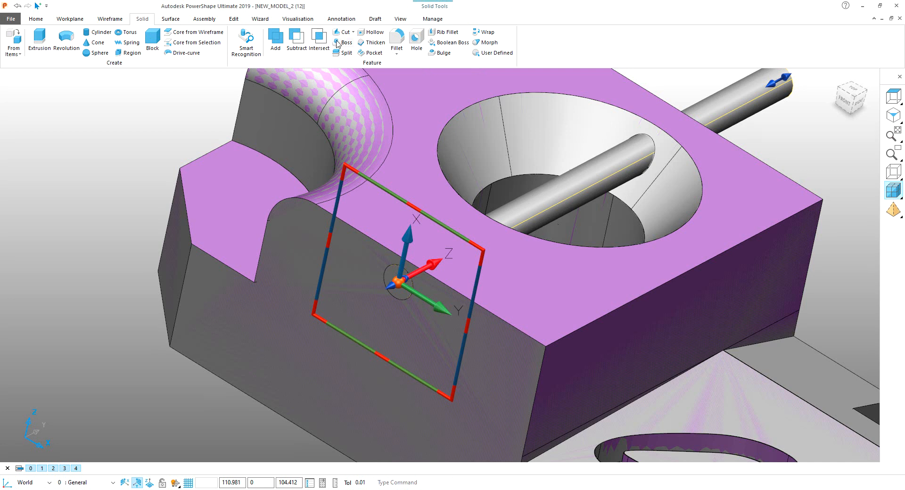
pyautogui.click(297, 44)
pyautogui.moveTo(186, 145); pyautogui.dragTo(627, 179, button='middle')
pyautogui.click(893, 115)
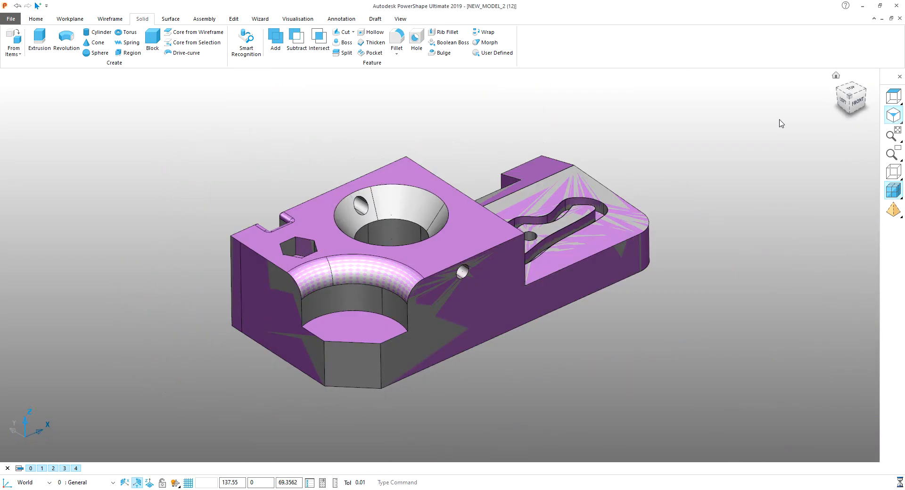
# - Select the imported mesh that overlaps the main solid
pyautogui.scroll(3, 471, 208)
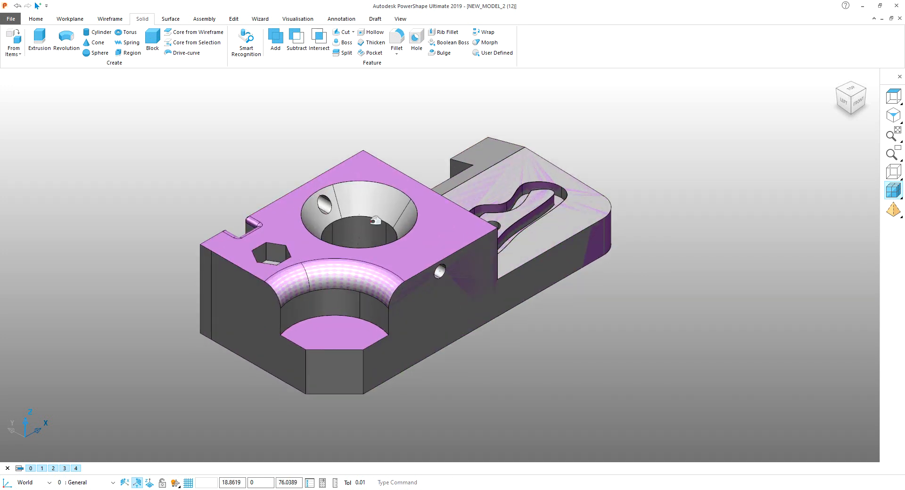
pyautogui.moveTo(456, 185); pyautogui.dragTo(430, 216, button='middle')
pyautogui.click(445, 226)
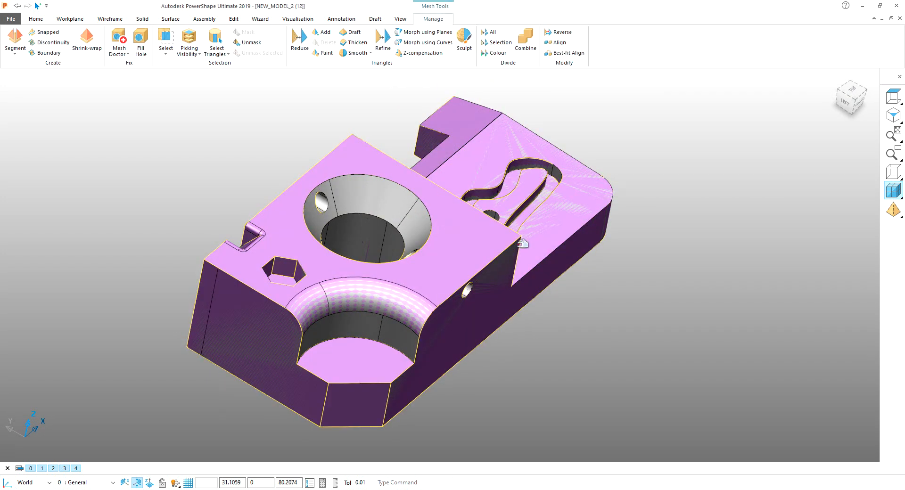